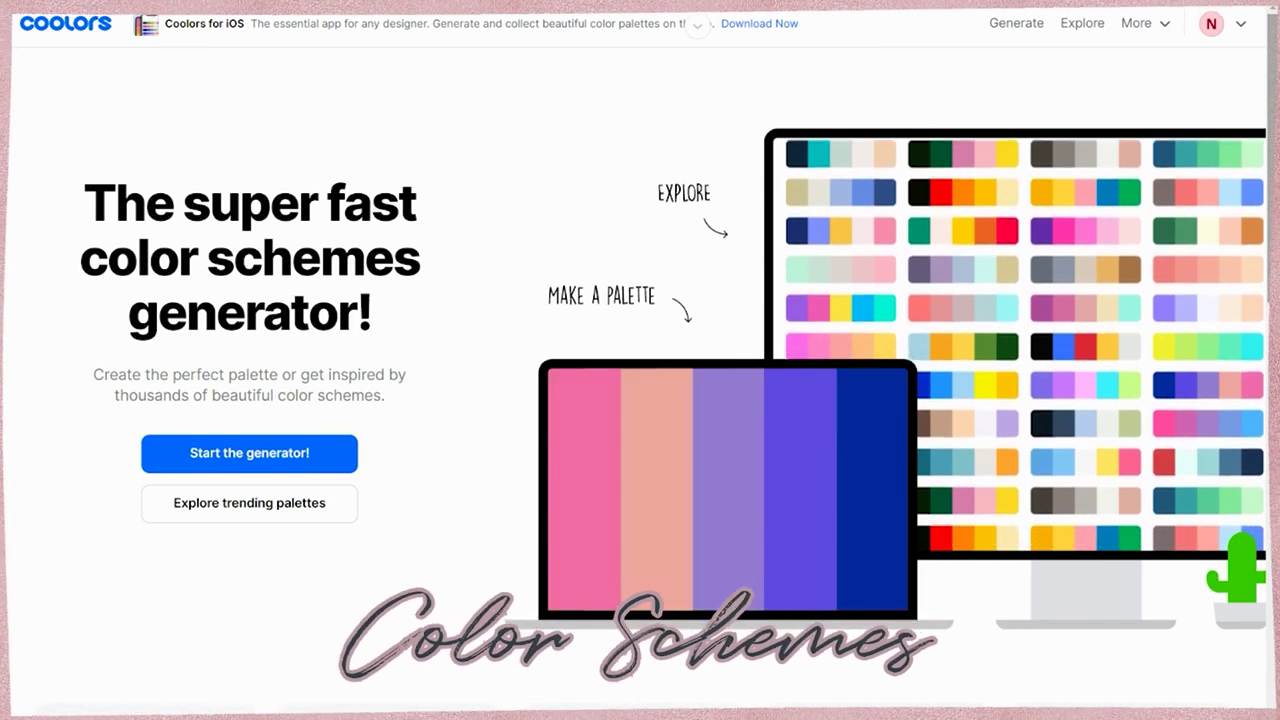
# Step: Look over the home page and open the trending palettes collection
pyautogui.scroll(-5, 640, 360)
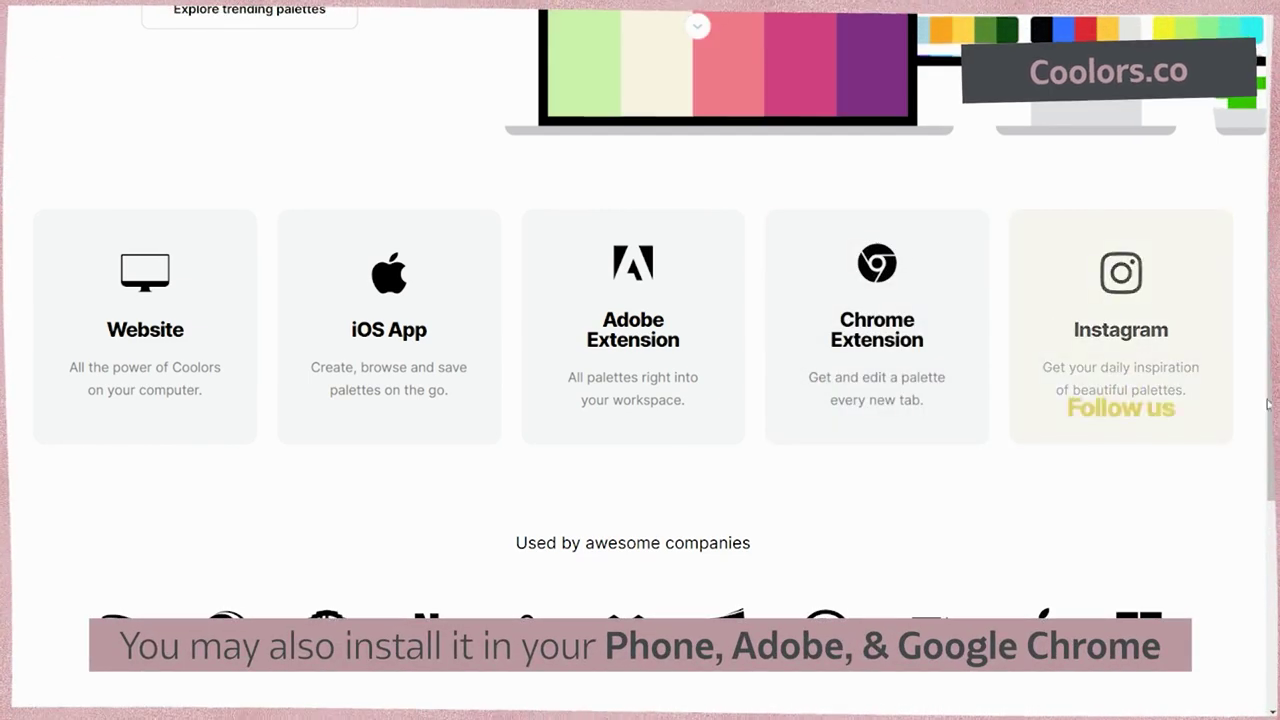
pyautogui.scroll(5, 1240, 415)
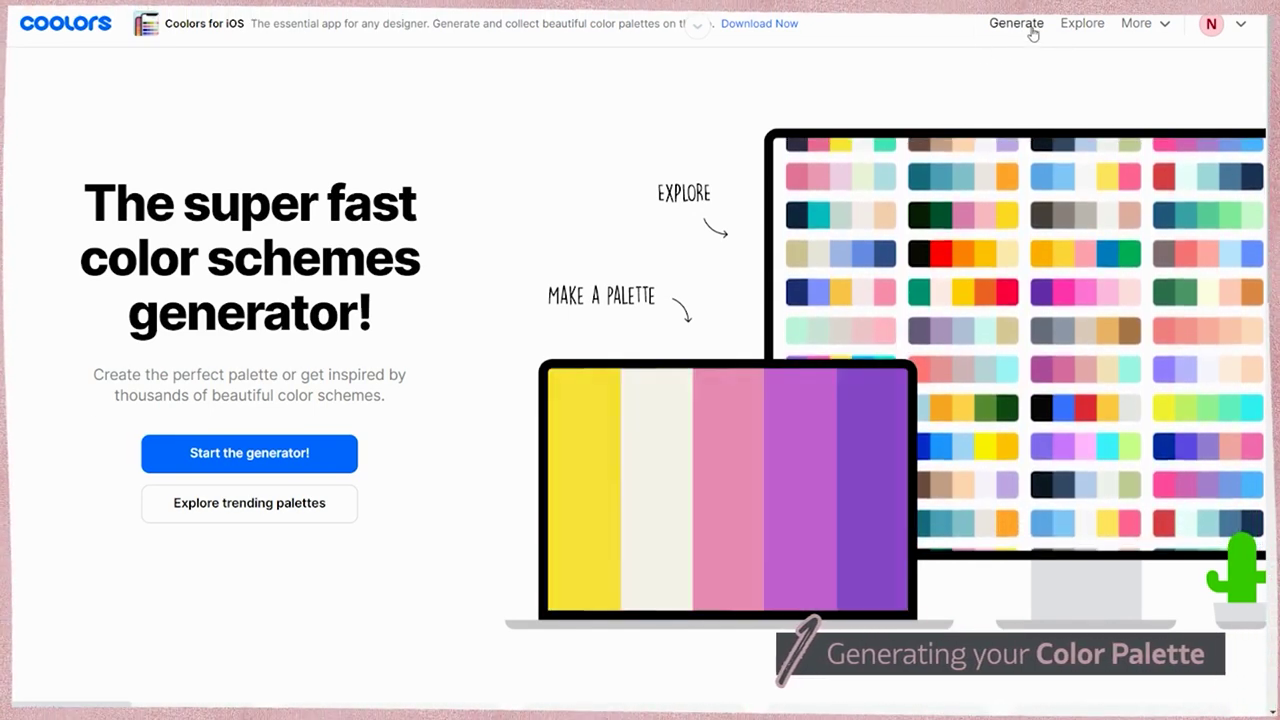
pyautogui.click(1134, 25)
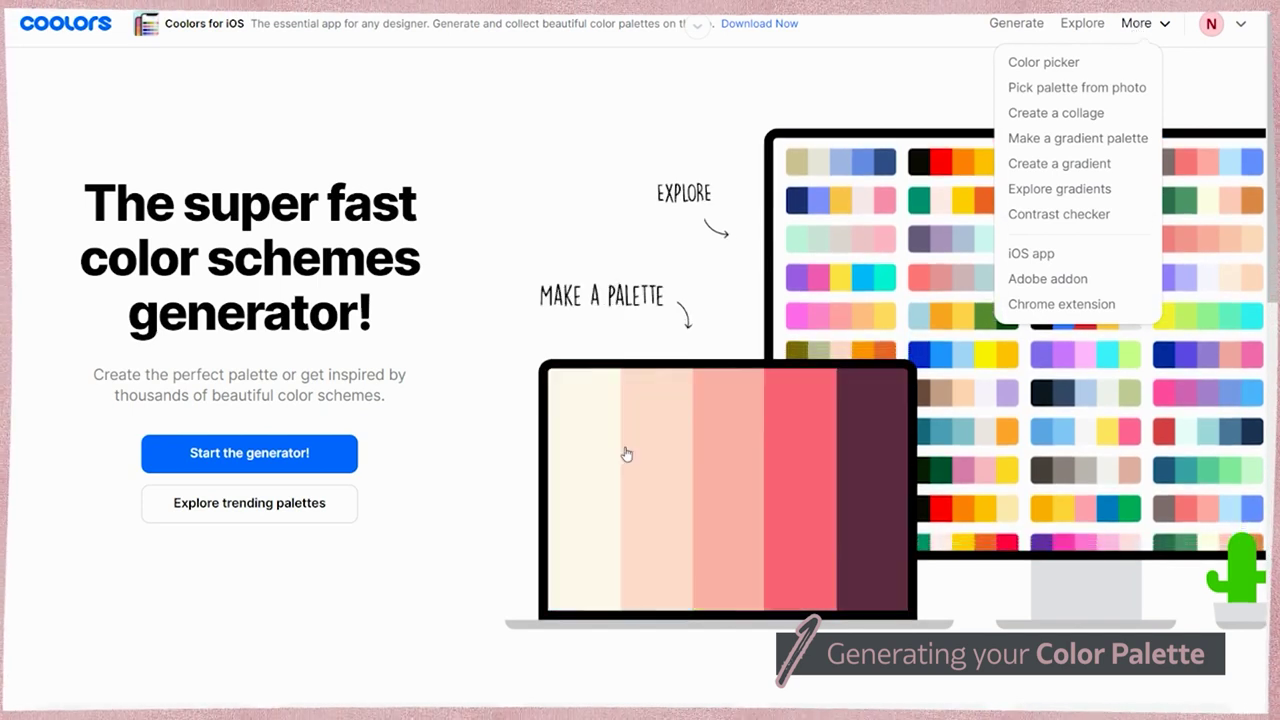
pyautogui.click(283, 509)
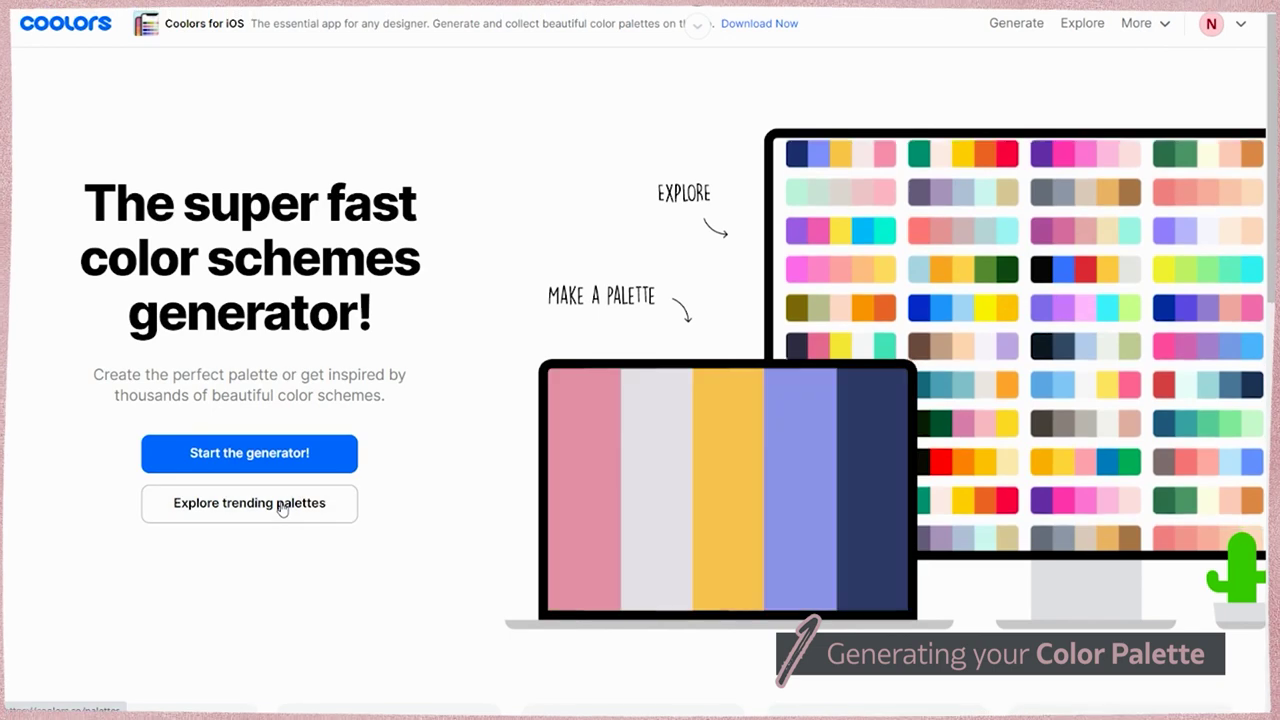
pyautogui.click(283, 509)
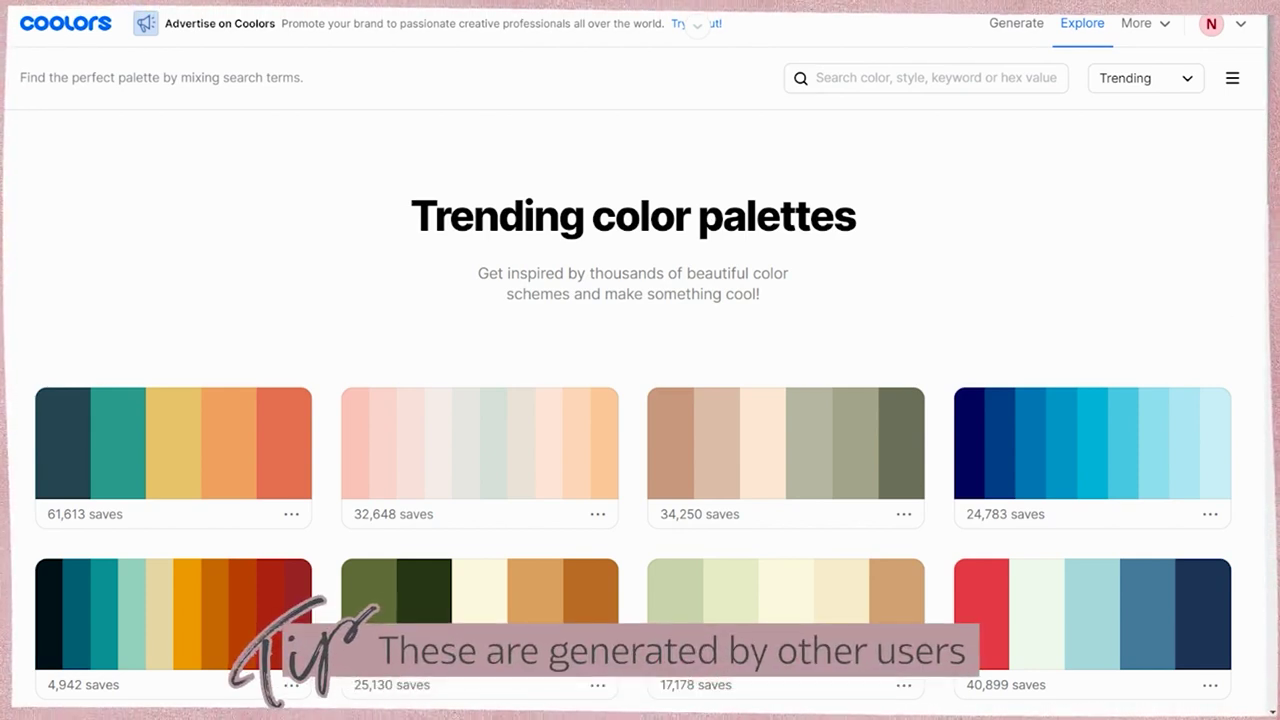
# Step: Browse the trending palettes and filter them by the color Pink
pyautogui.scroll(-2, 640, 400)
pyautogui.scroll(-5, 1267, 302)
pyautogui.moveTo(1267, 302); pyautogui.dragTo(1267, 60)
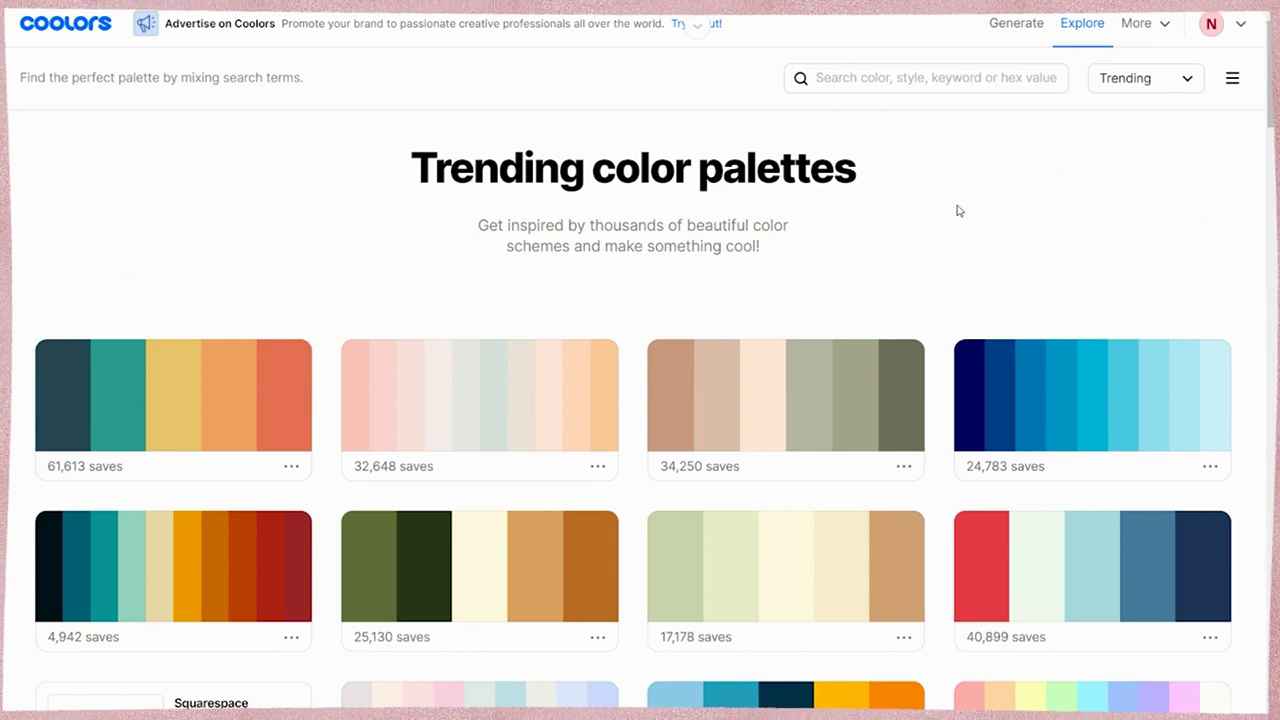
pyautogui.click(922, 79)
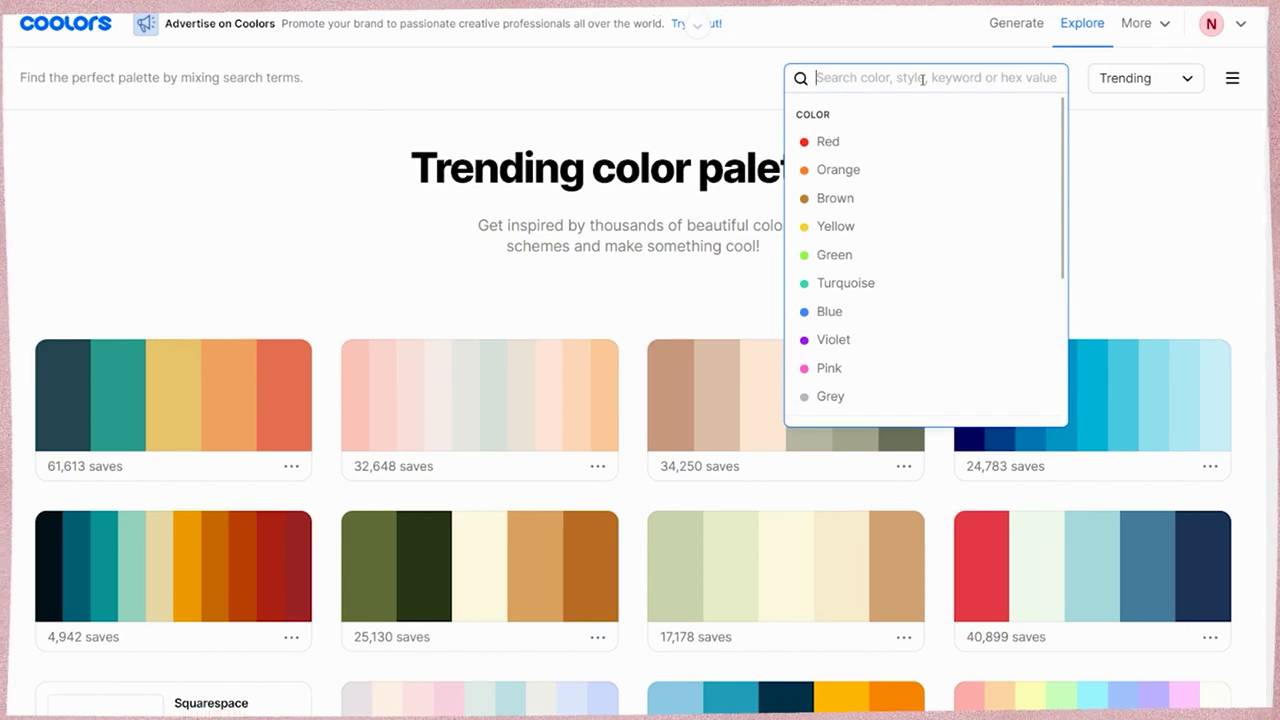
pyautogui.click(862, 367)
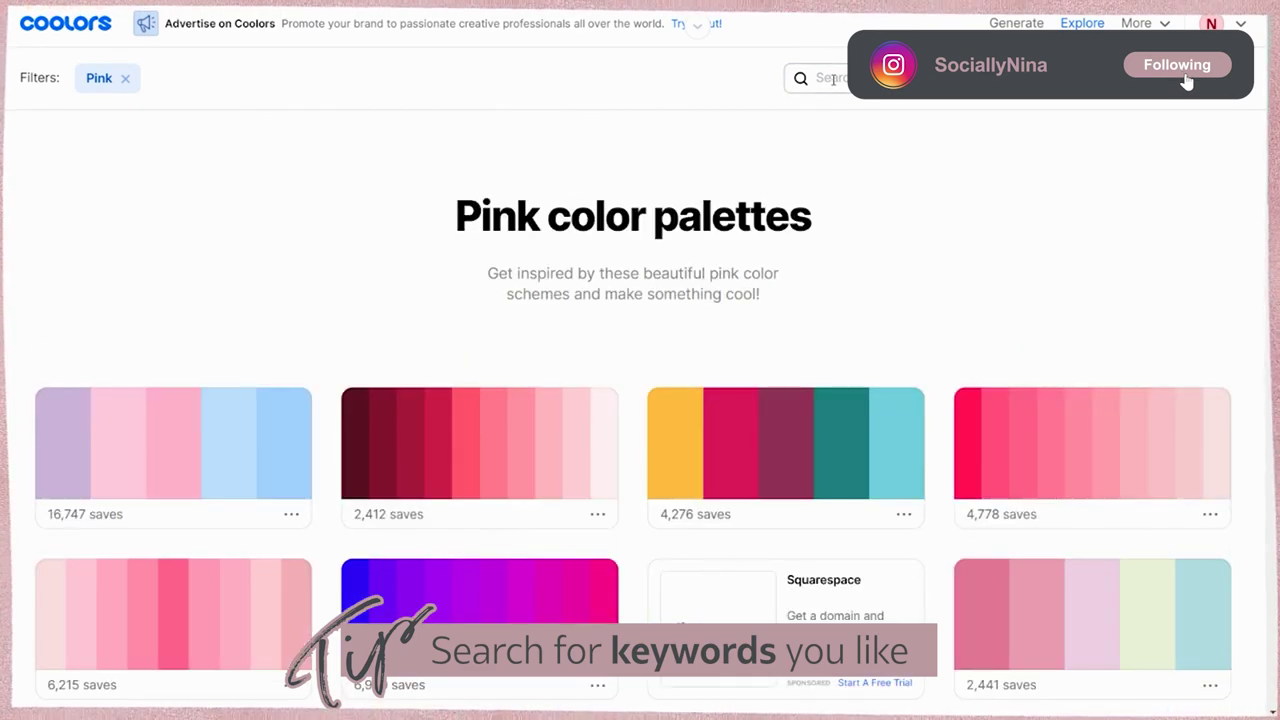
# Step: Open the save options for the five-color light grey to hot pink palette among the Pink results
pyautogui.scroll(-4, 1222, 200)
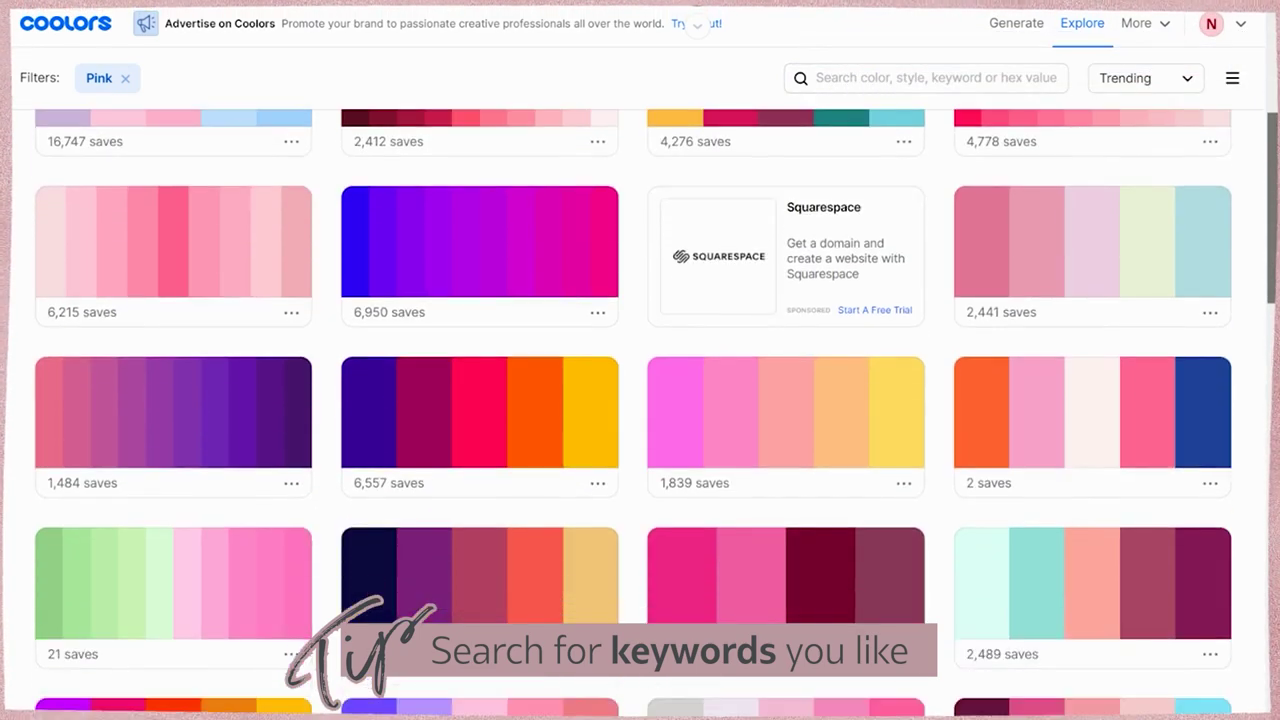
pyautogui.scroll(-3, 640, 400)
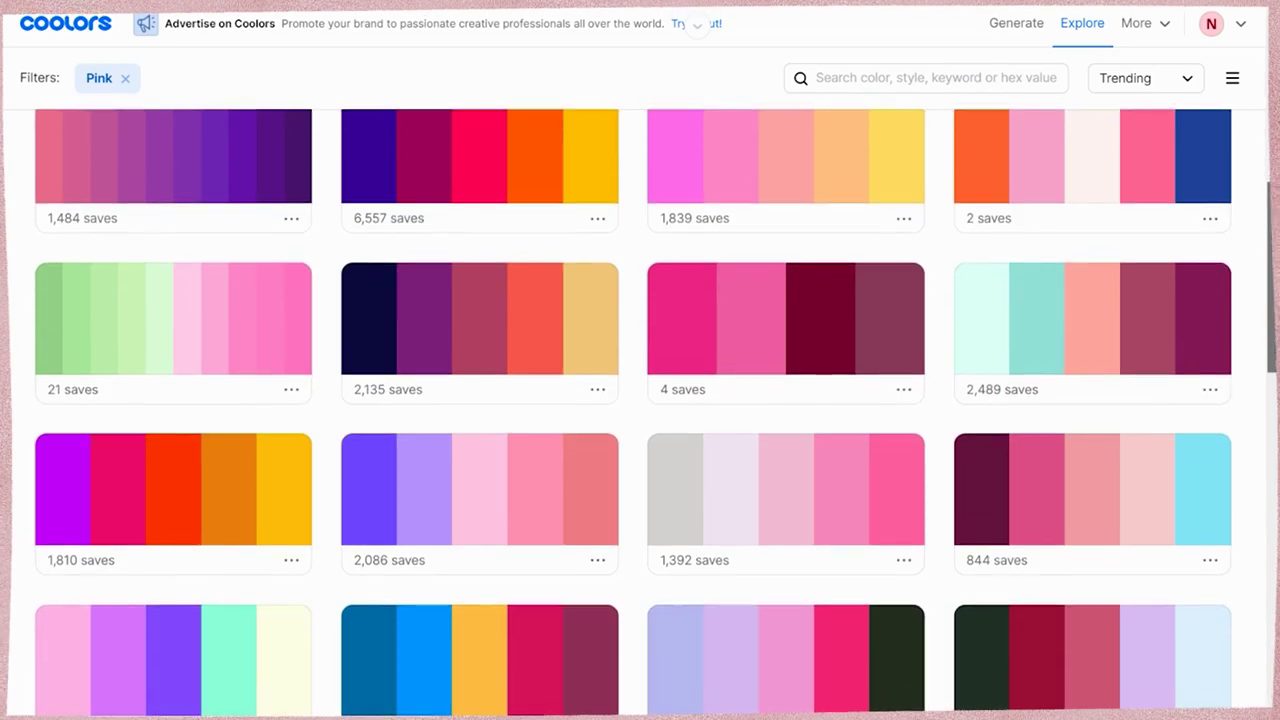
pyautogui.scroll(-3, 640, 400)
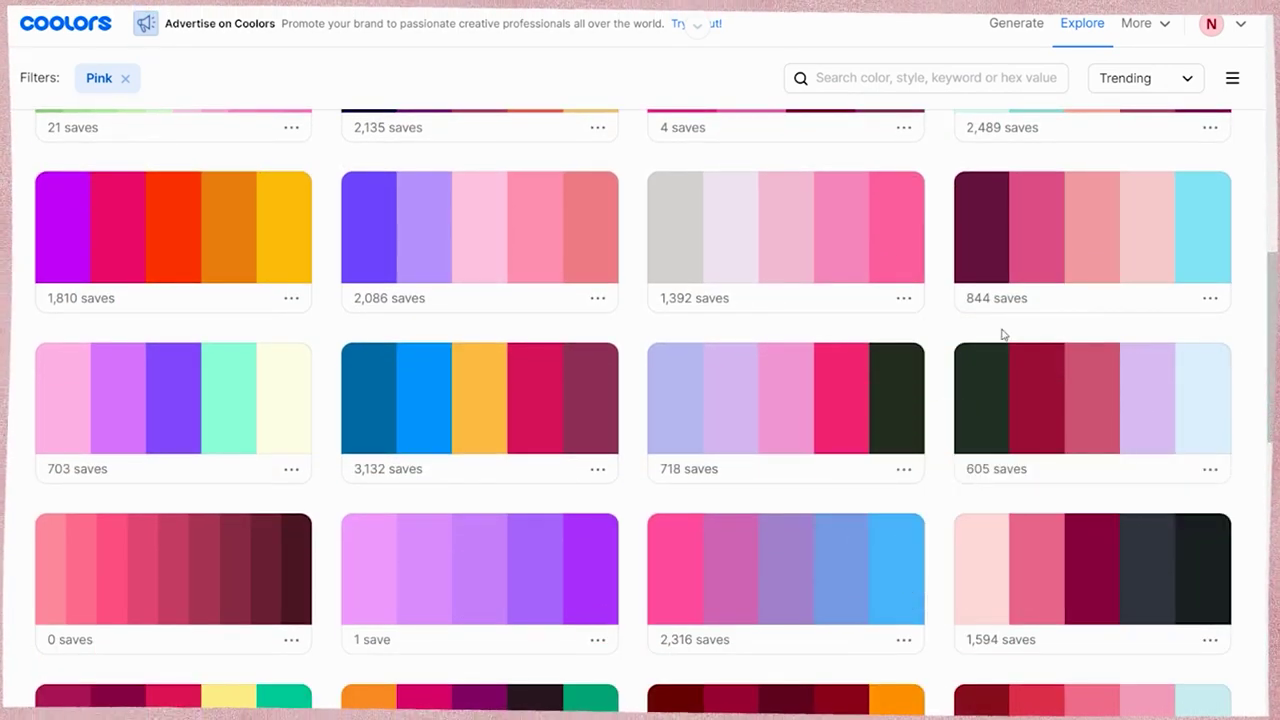
pyautogui.click(905, 302)
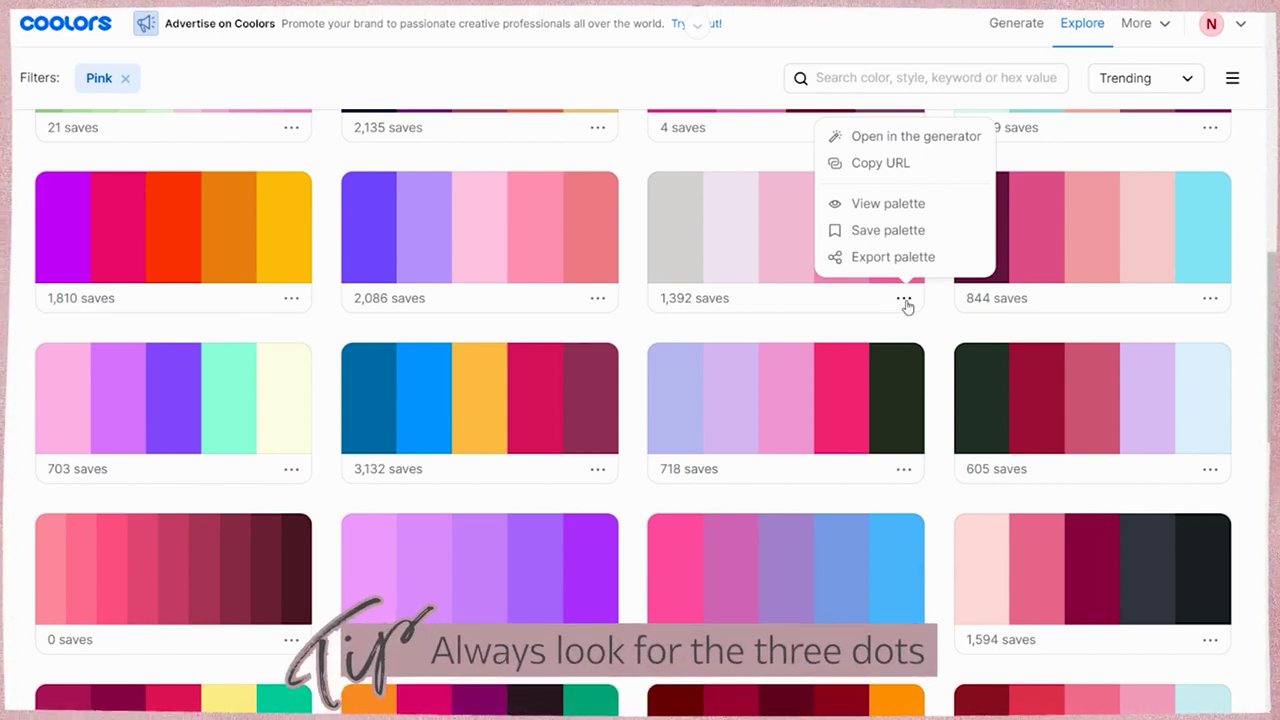
pyautogui.click(897, 232)
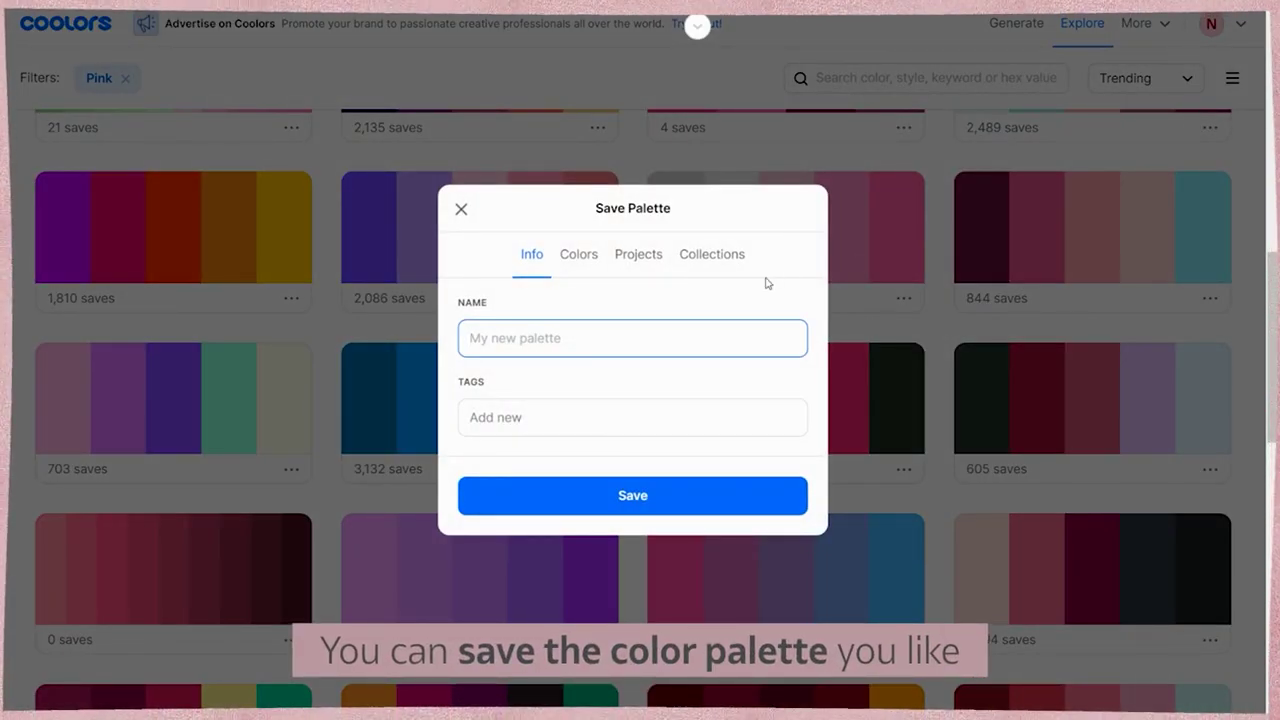
# Step: Name the palette Pink and add the tags maybe and bold
pyautogui.write('Pink')
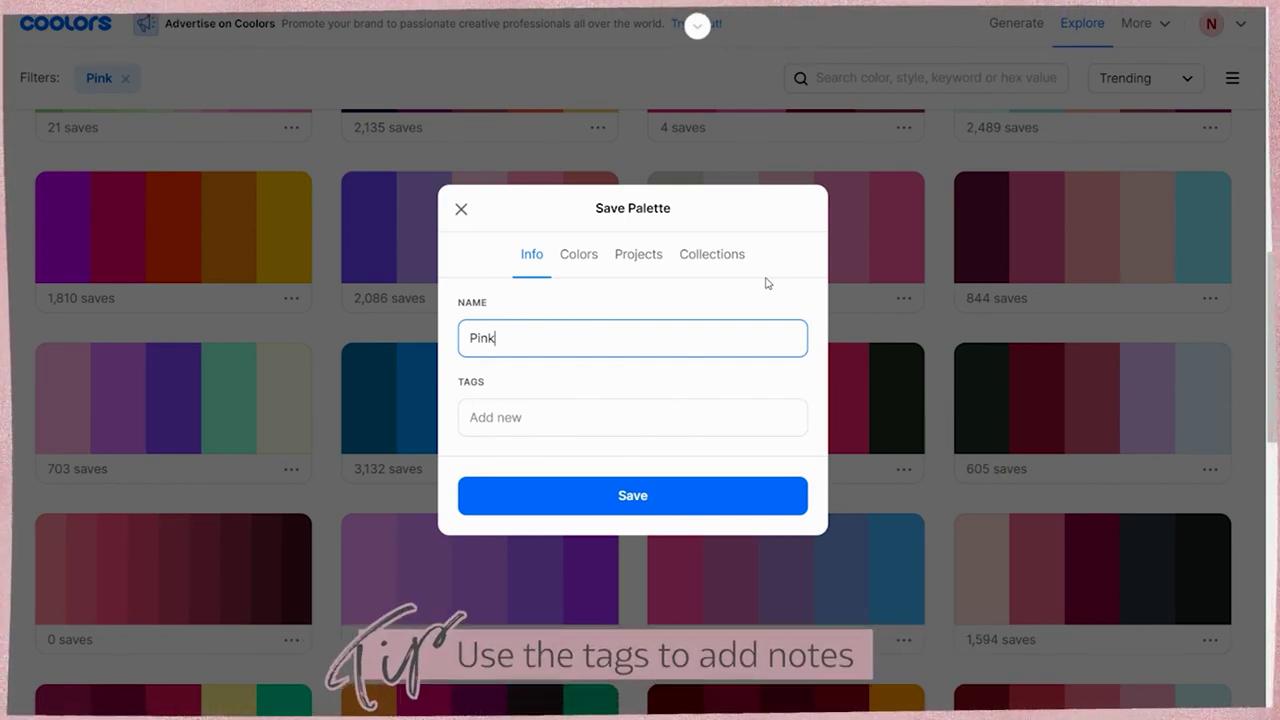
pyautogui.click(634, 418)
pyautogui.write('maybe')
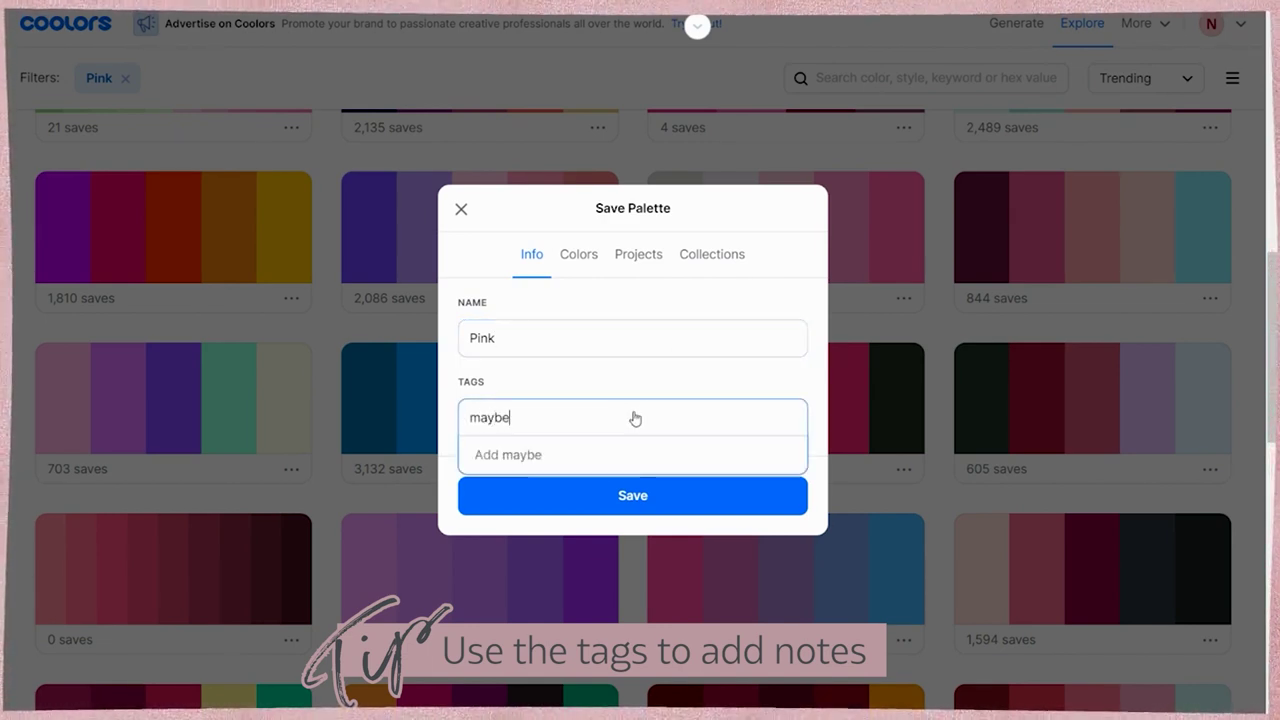
pyautogui.click(621, 453)
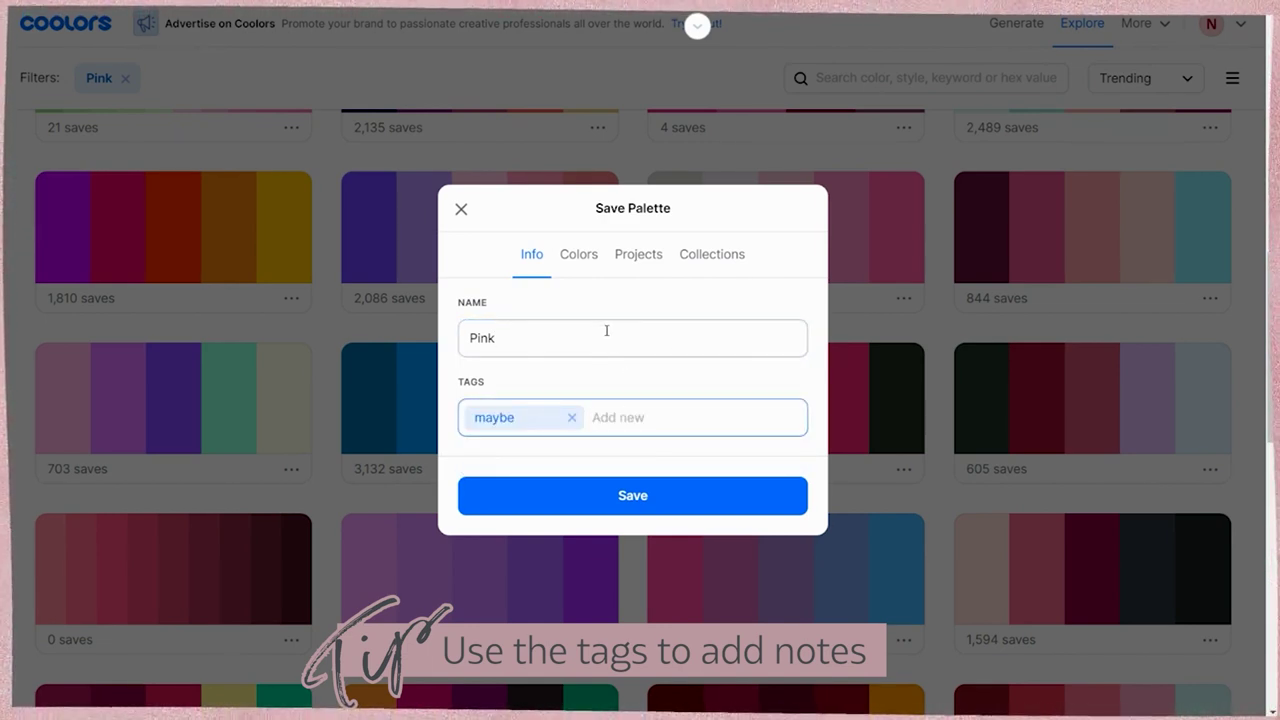
pyautogui.click(605, 330)
pyautogui.click(604, 424)
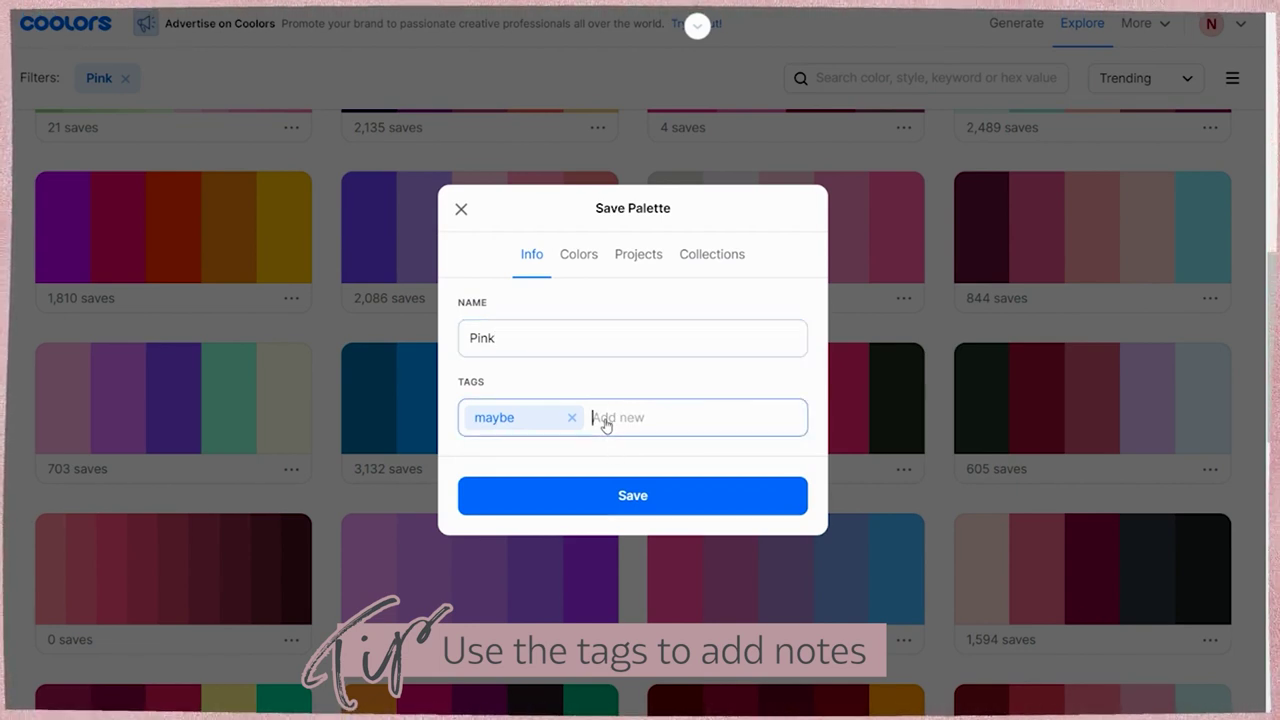
pyautogui.write('bold')
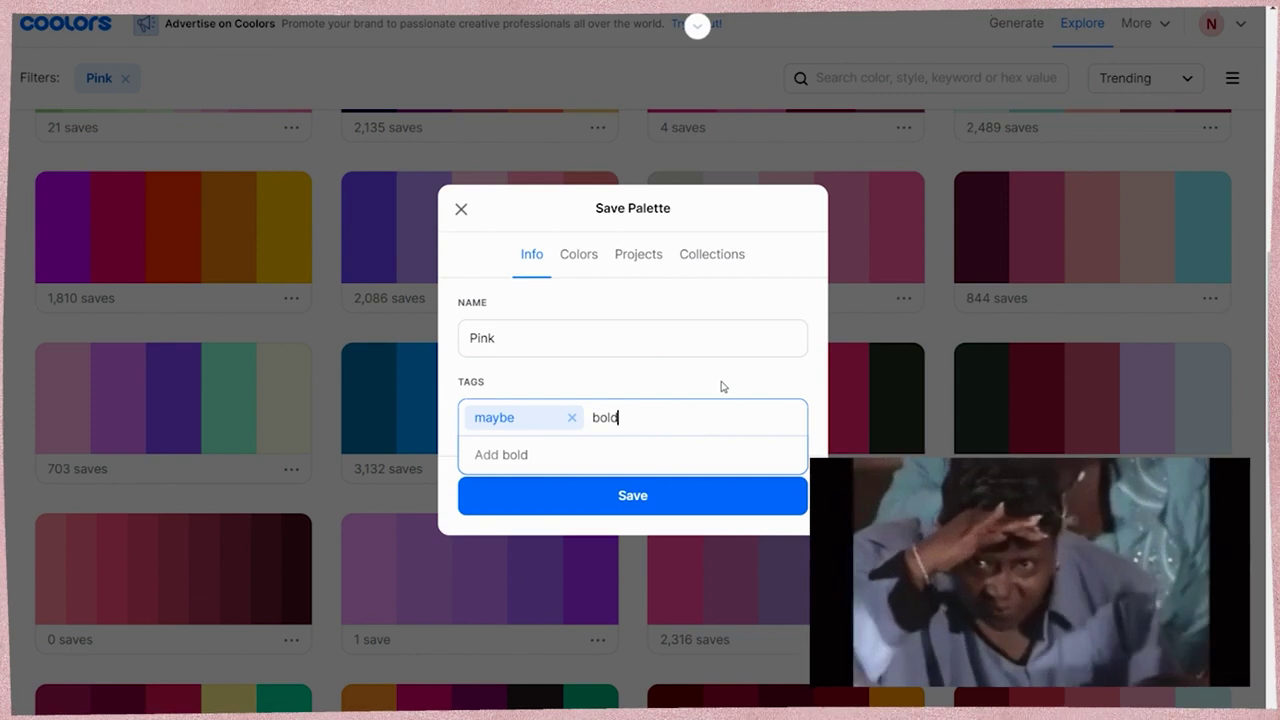
pyautogui.press('Return')
# Step: Add five more colors to the palette being saved, extending it to ten colors
pyautogui.click(566, 251)
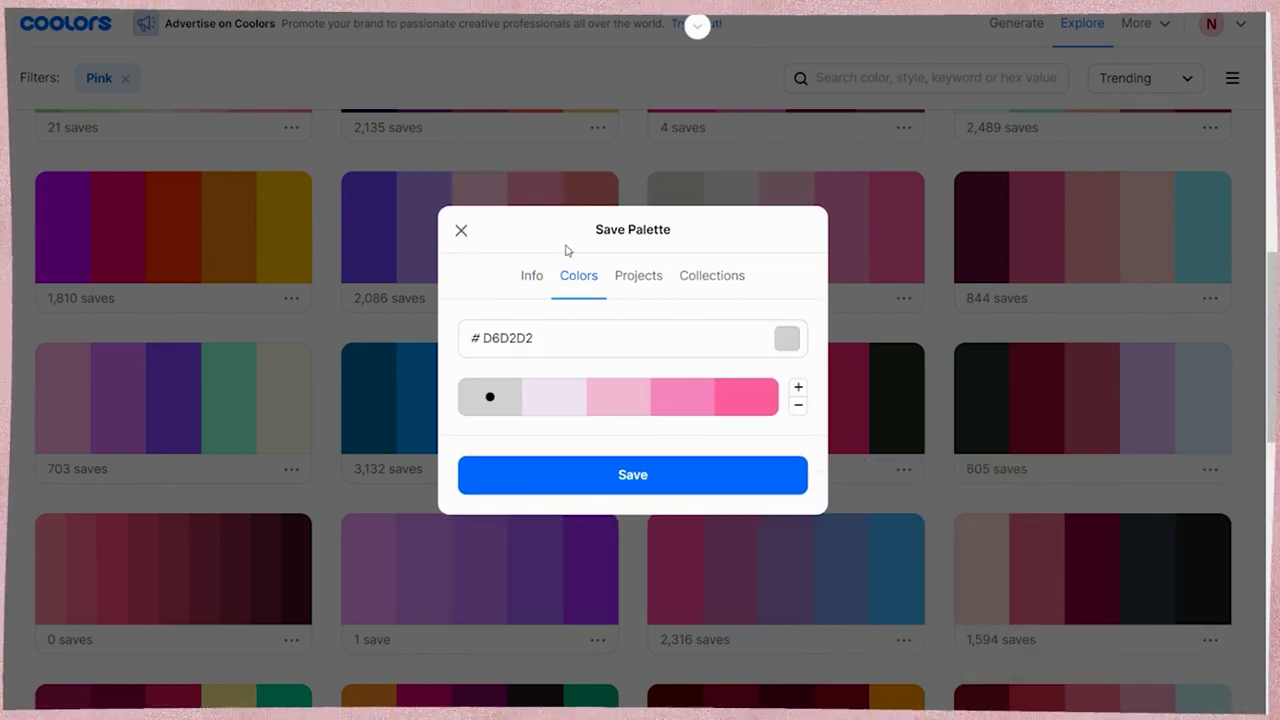
pyautogui.click(487, 339)
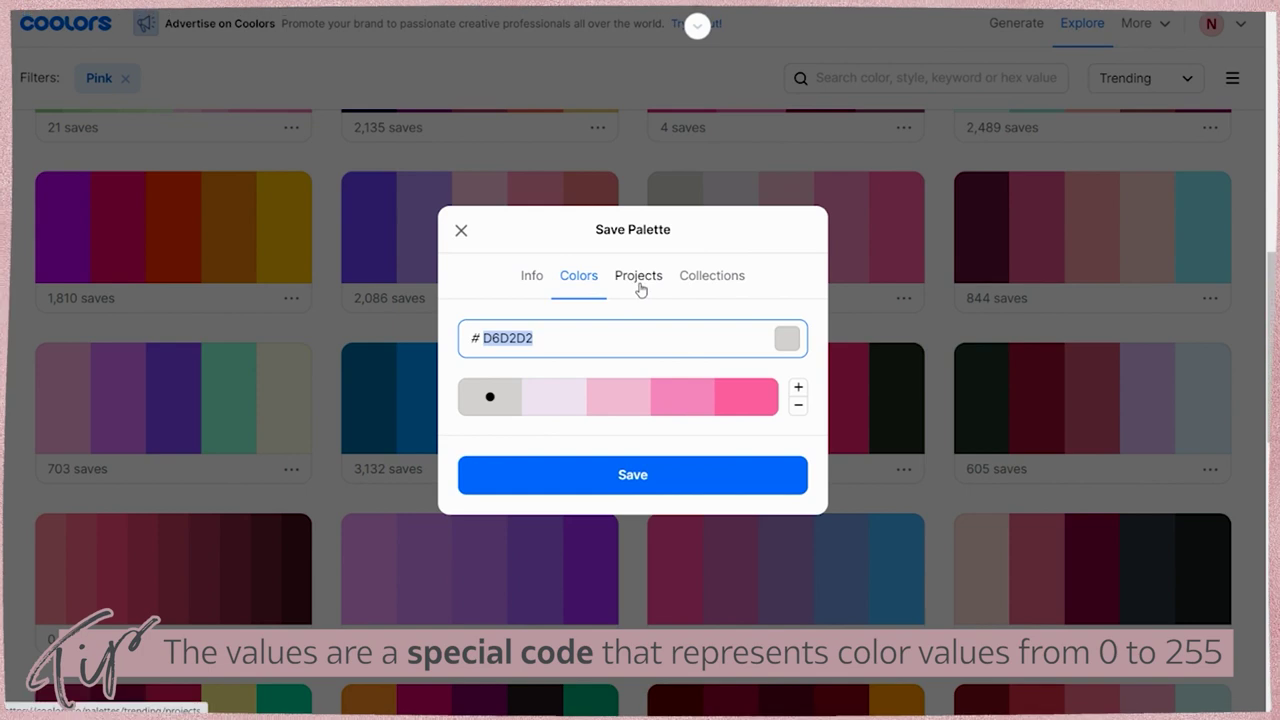
pyautogui.click(799, 388)
pyautogui.click(799, 389)
pyautogui.click(799, 389)
pyautogui.click(799, 389)
pyautogui.click(799, 389)
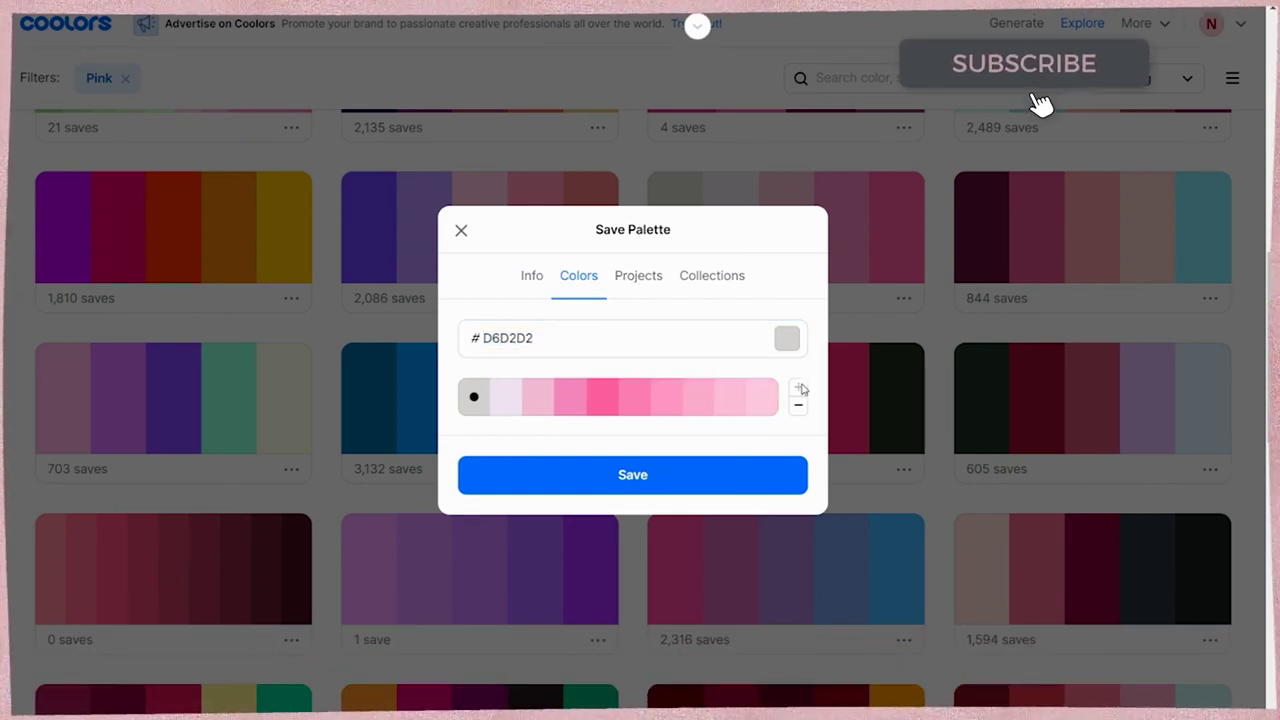
# Step: Remove the last four colors so that the palette has six
pyautogui.click(798, 405)
pyautogui.click(798, 405)
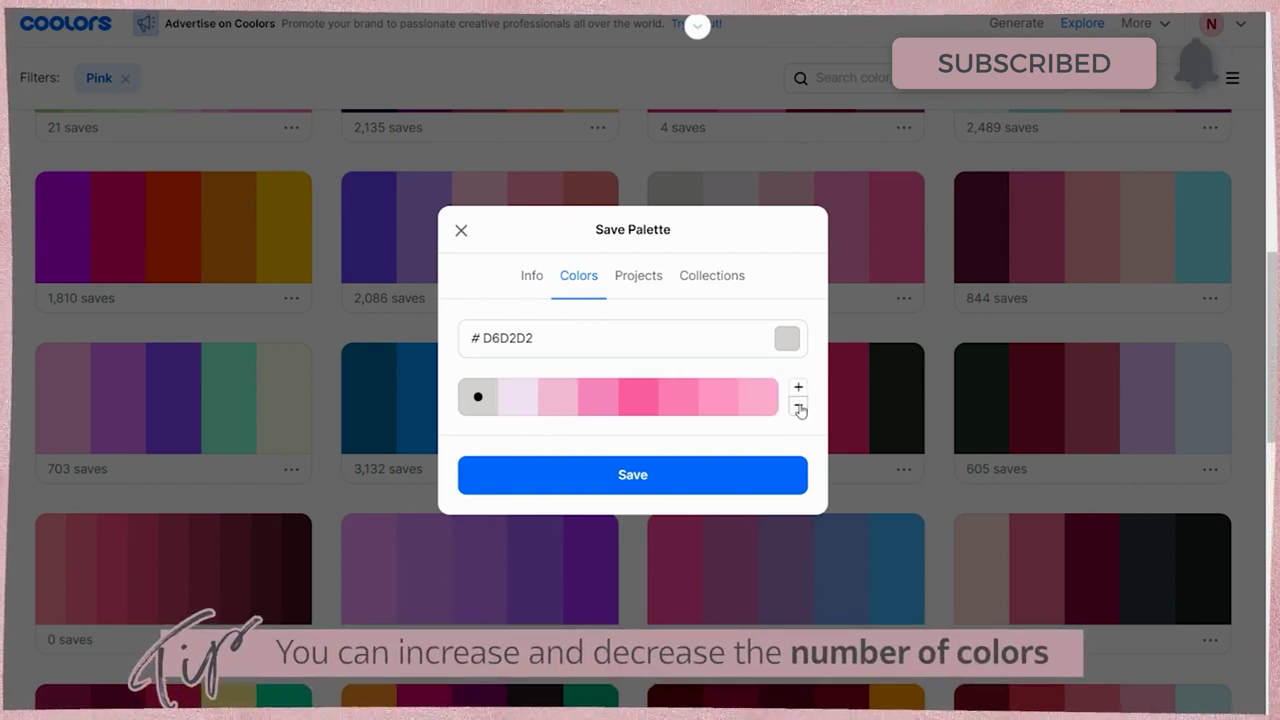
pyautogui.click(798, 405)
pyautogui.click(798, 405)
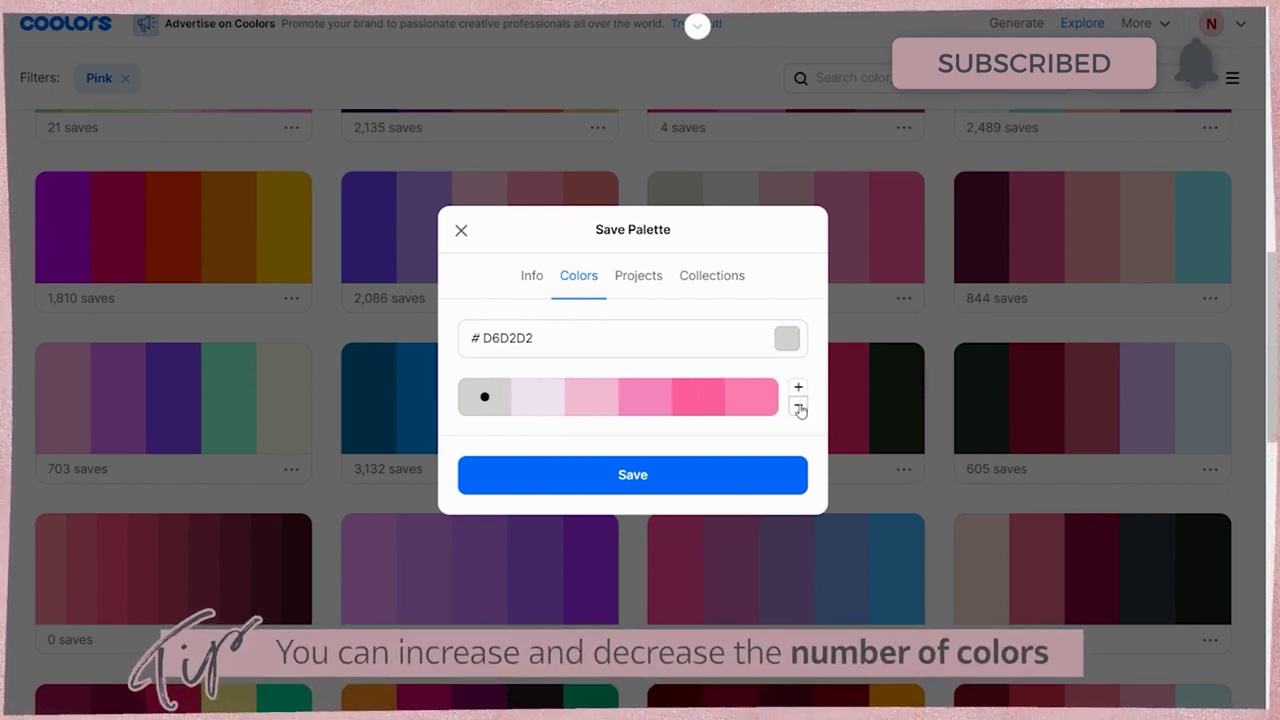
# Step: Create a project called Client ABC and assign the palette only to it, leaving YouTube Video Test deselected
pyautogui.click(636, 277)
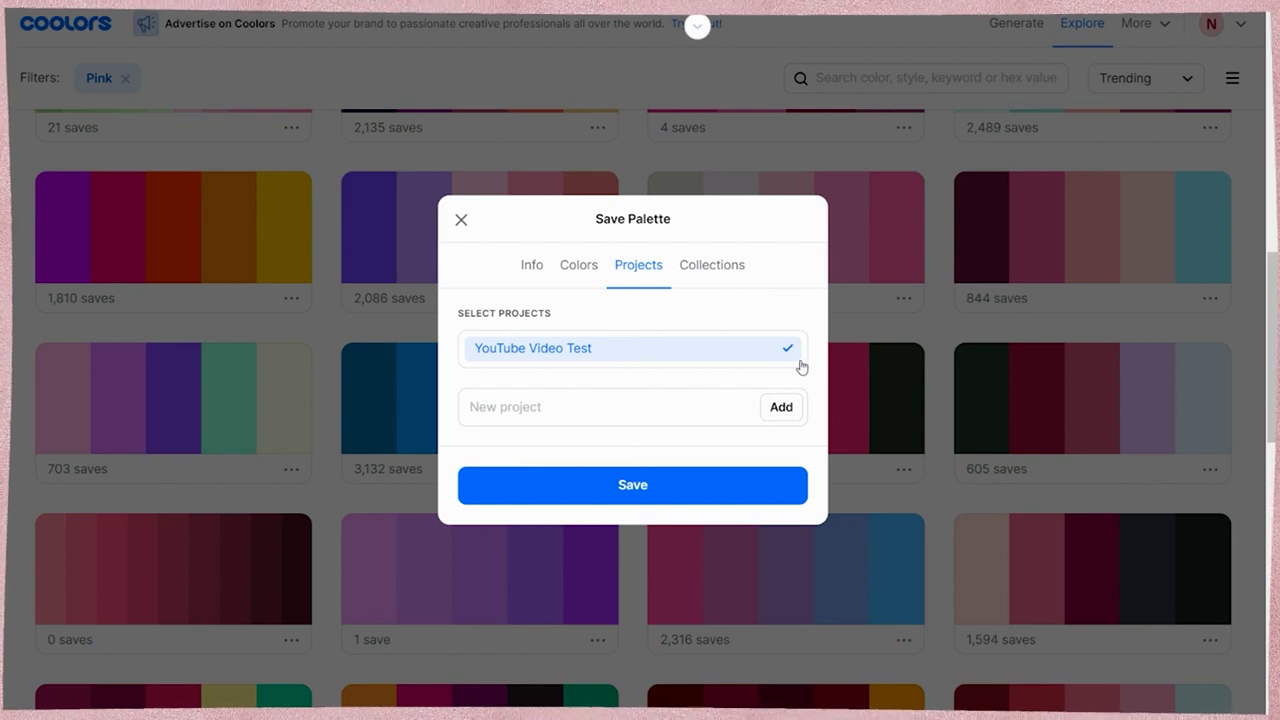
pyautogui.click(789, 352)
pyautogui.click(625, 400)
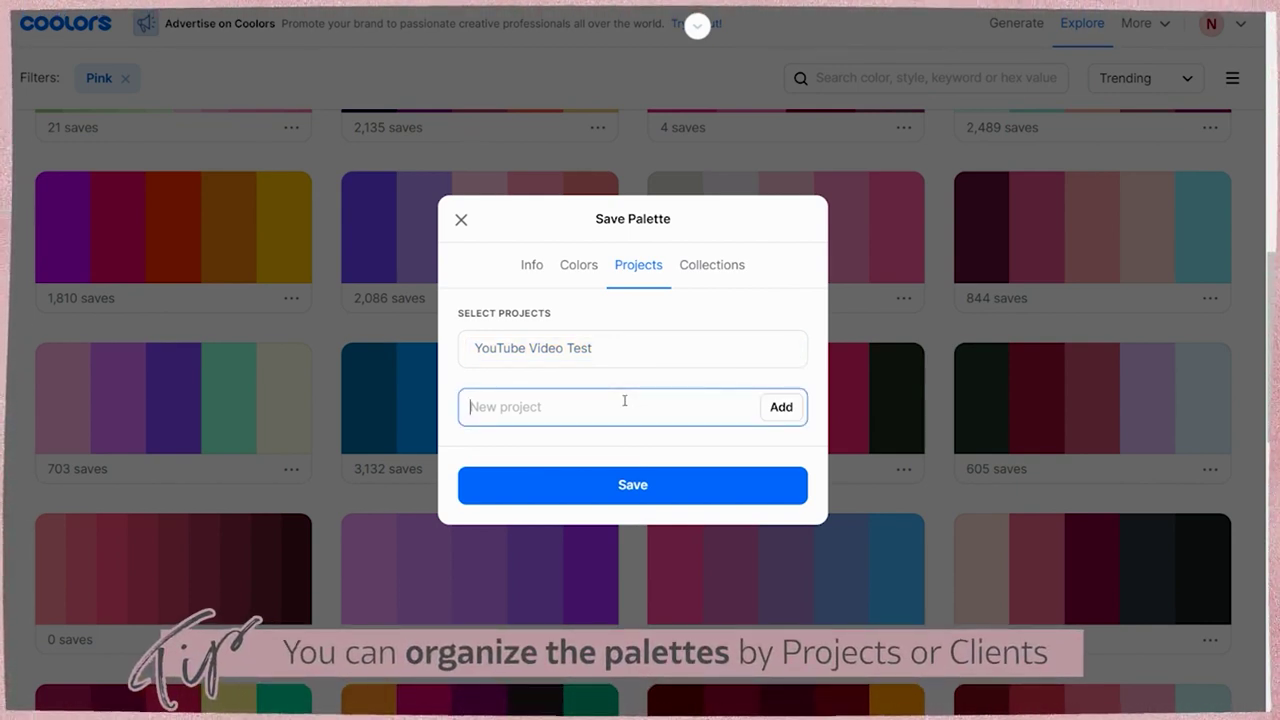
pyautogui.write('Client ABC')
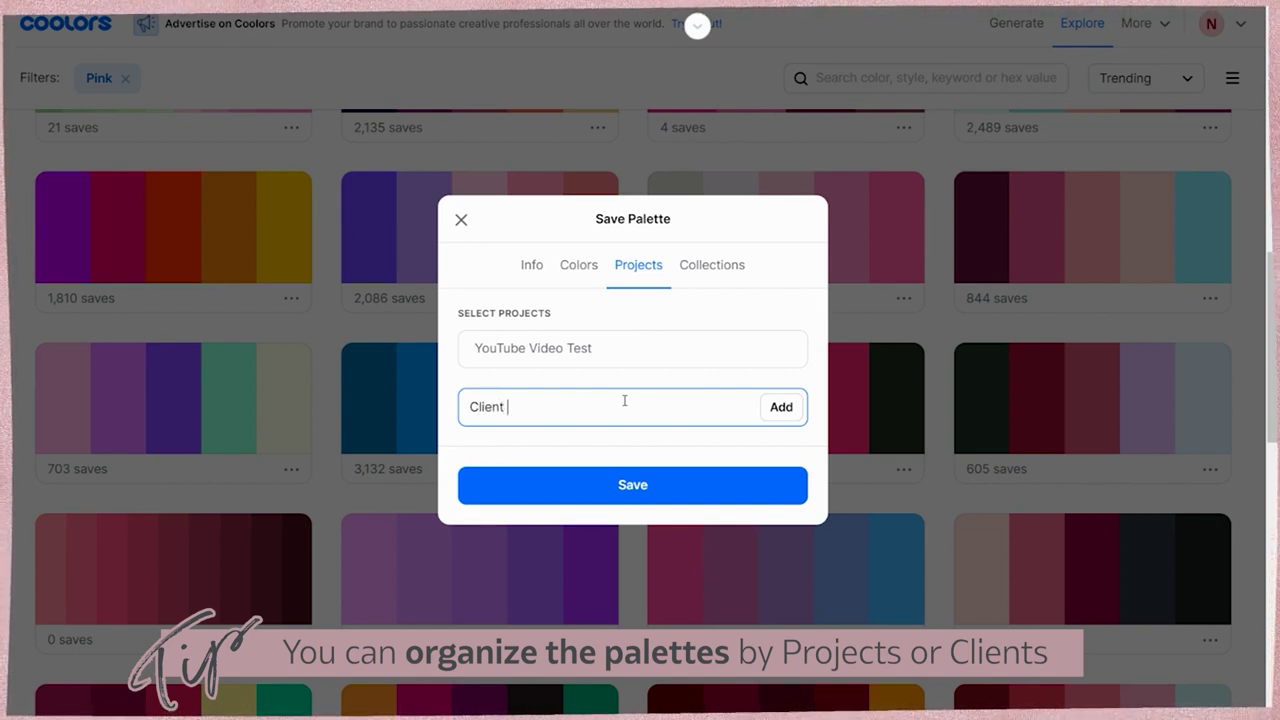
pyautogui.click(784, 405)
pyautogui.click(785, 364)
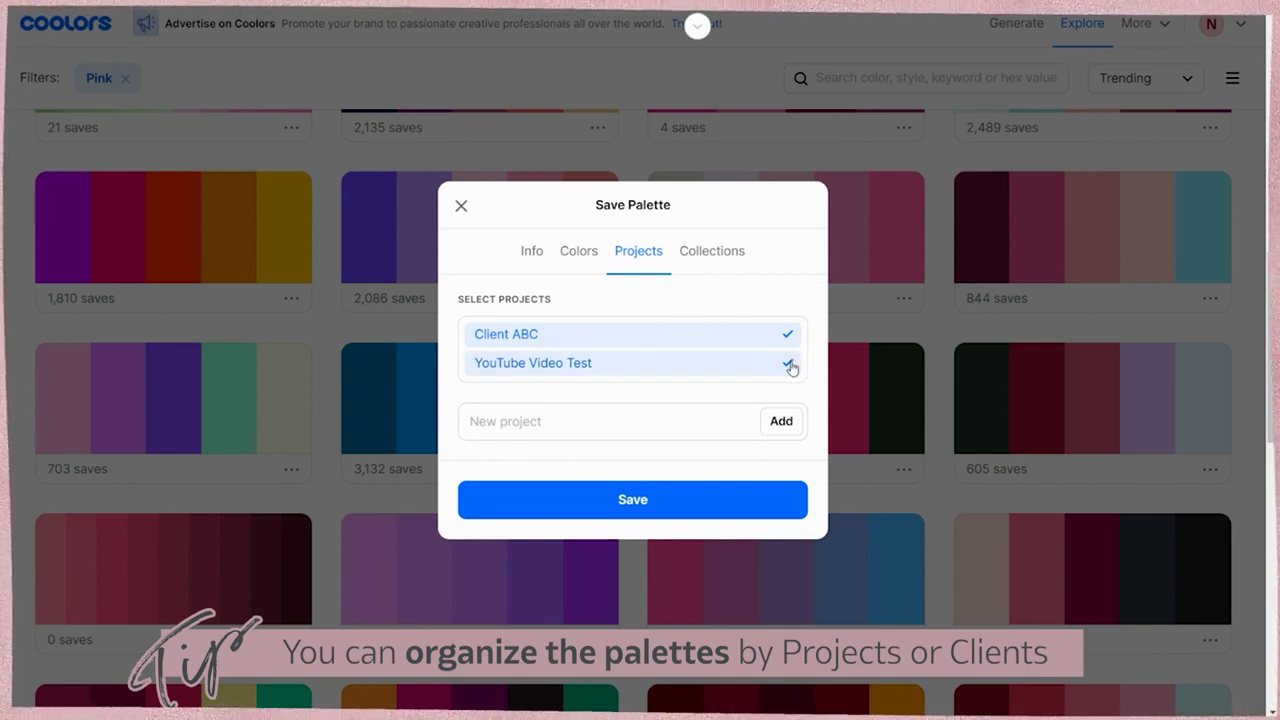
pyautogui.click(789, 365)
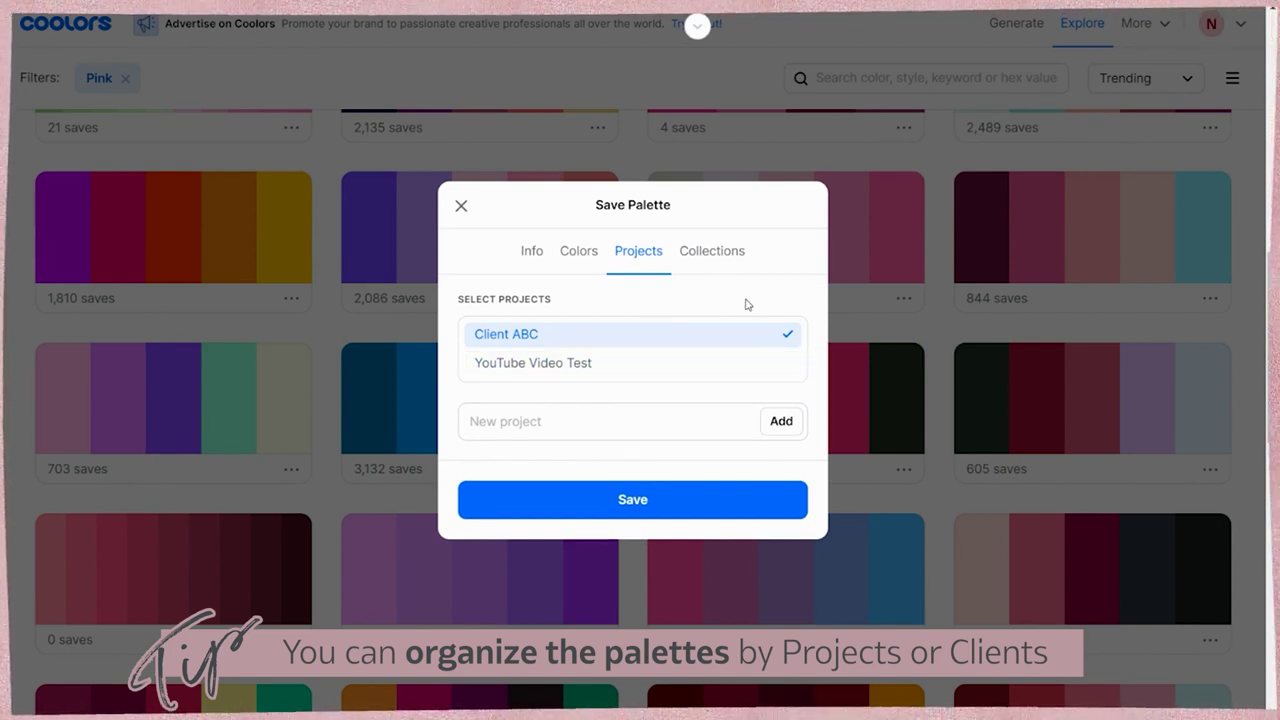
# Step: Review the palette's collection options, name and tags, and save the palette
pyautogui.click(715, 255)
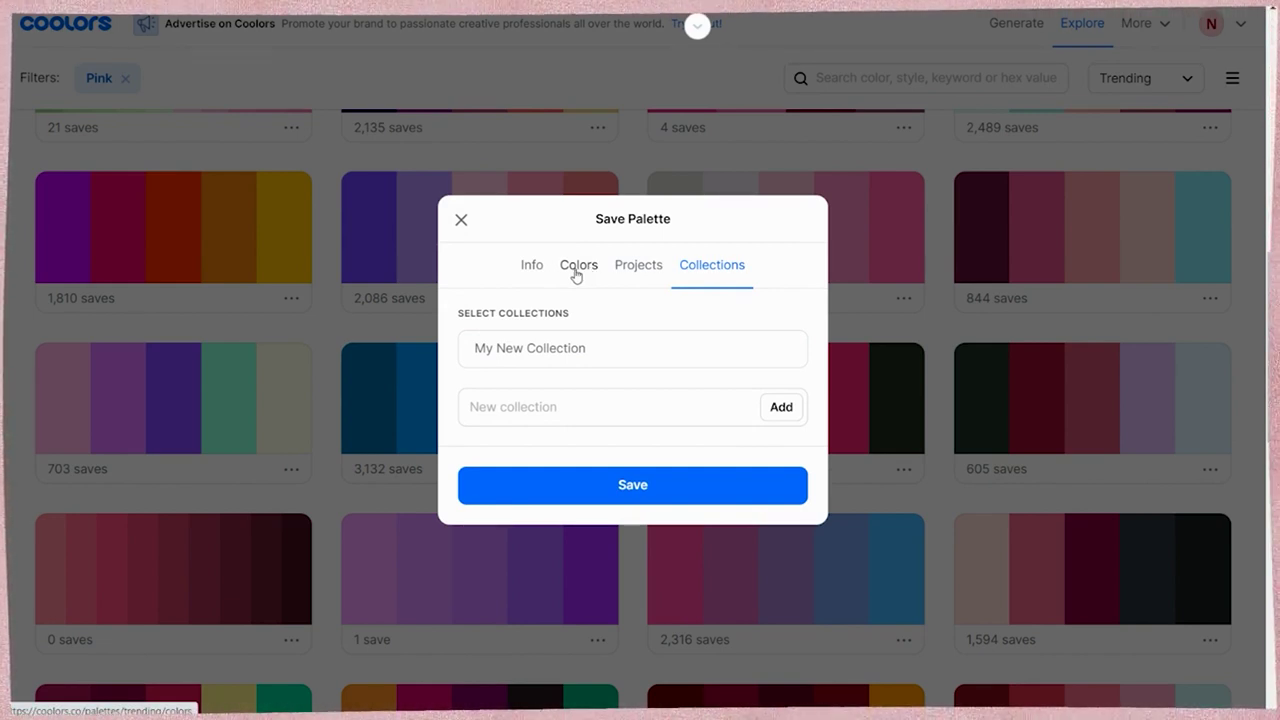
pyautogui.click(533, 274)
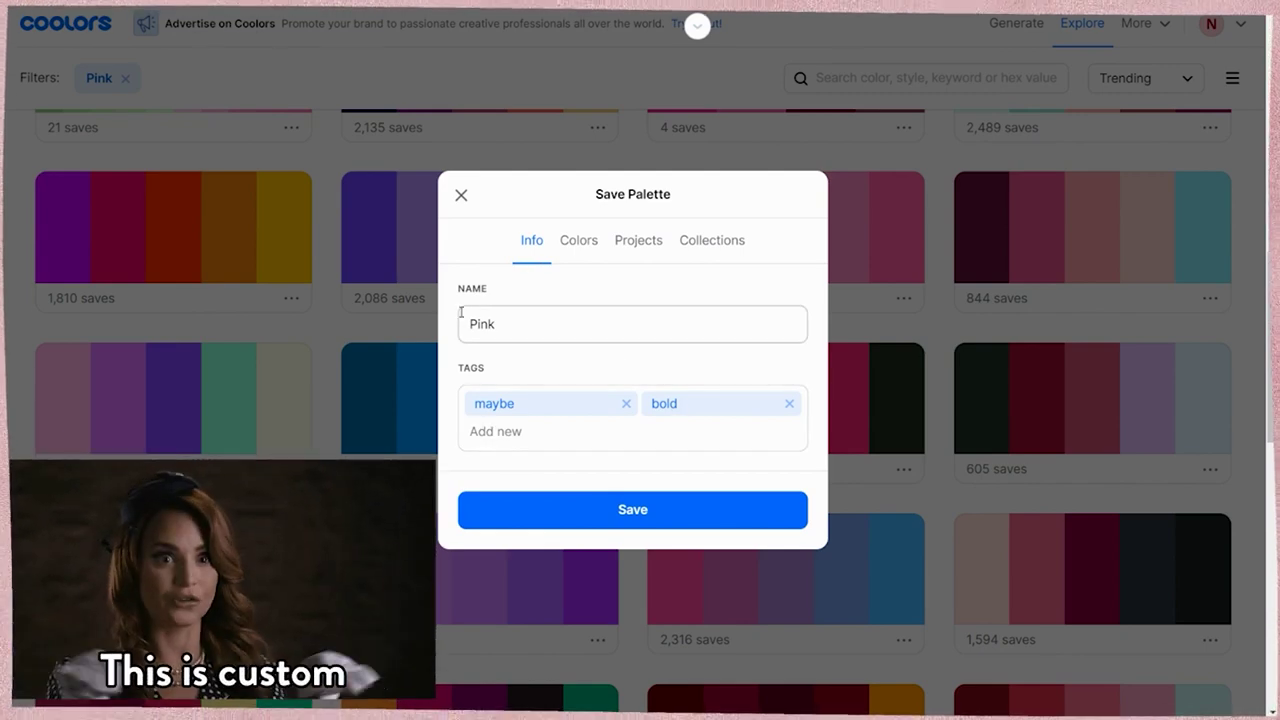
pyautogui.click(565, 507)
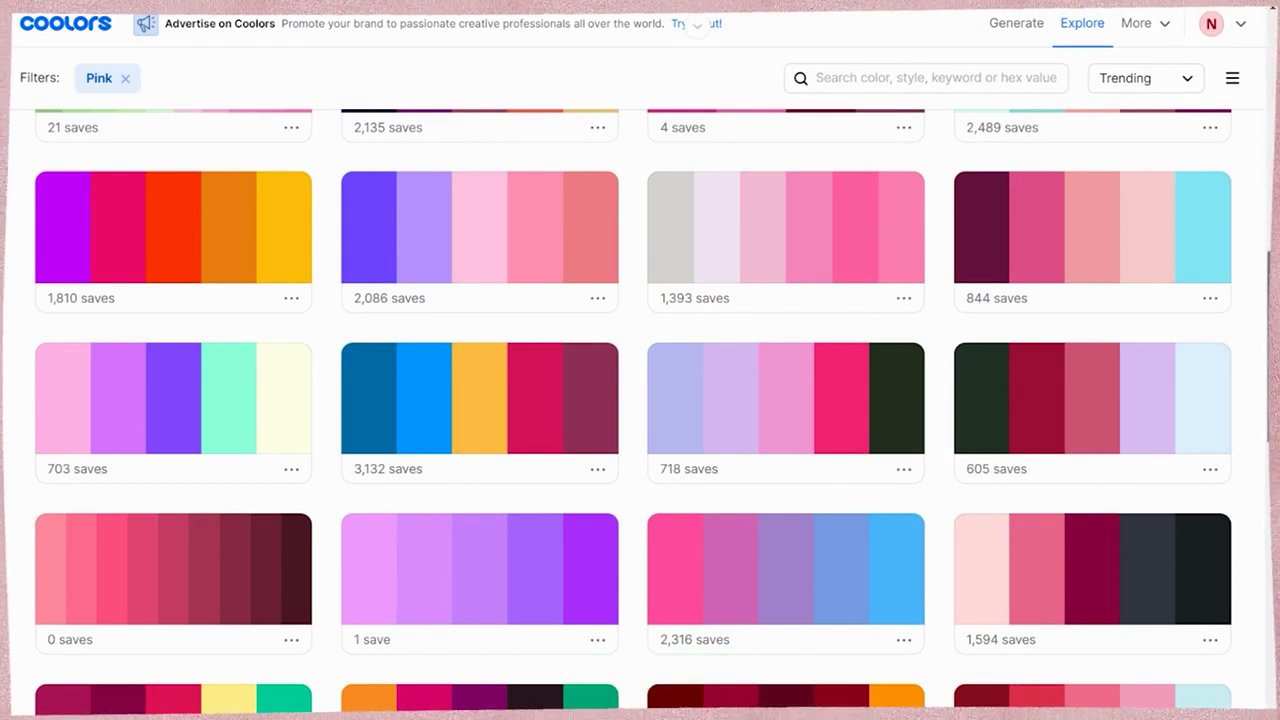
# Step: Remove the Pink filter and search the palettes for the keyword earthy
pyautogui.scroll(7, 640, 400)
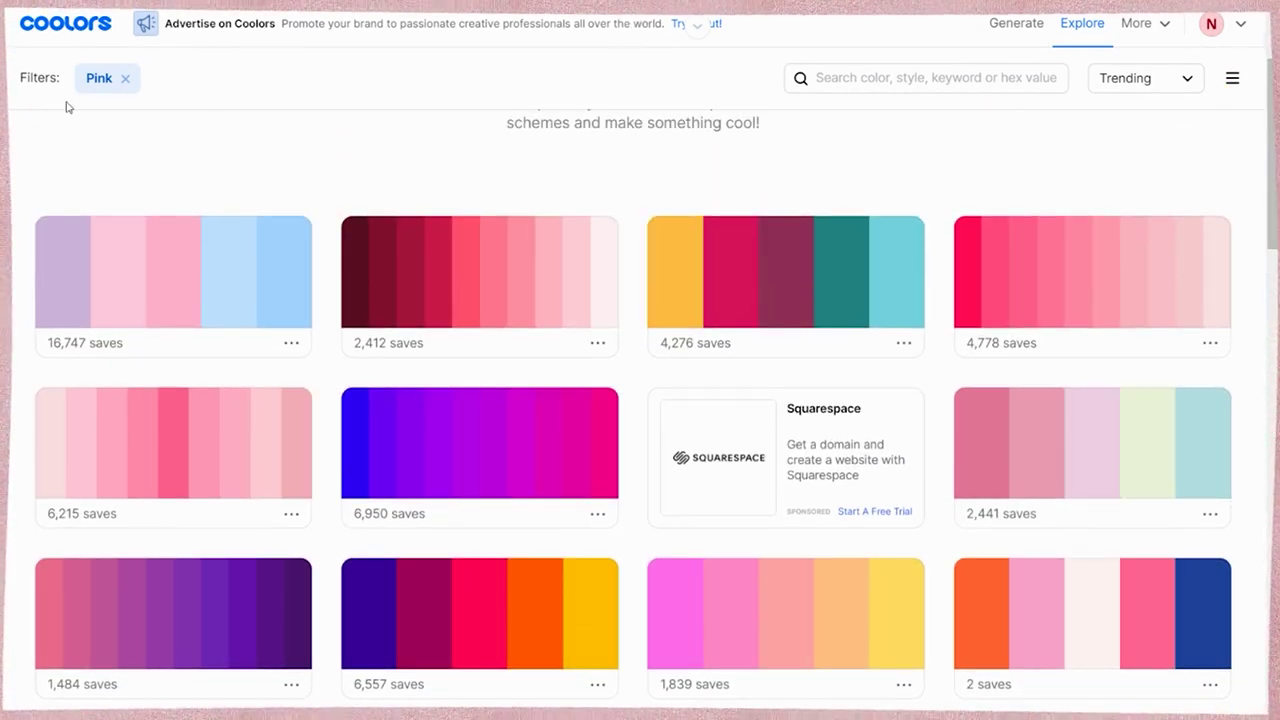
pyautogui.click(125, 79)
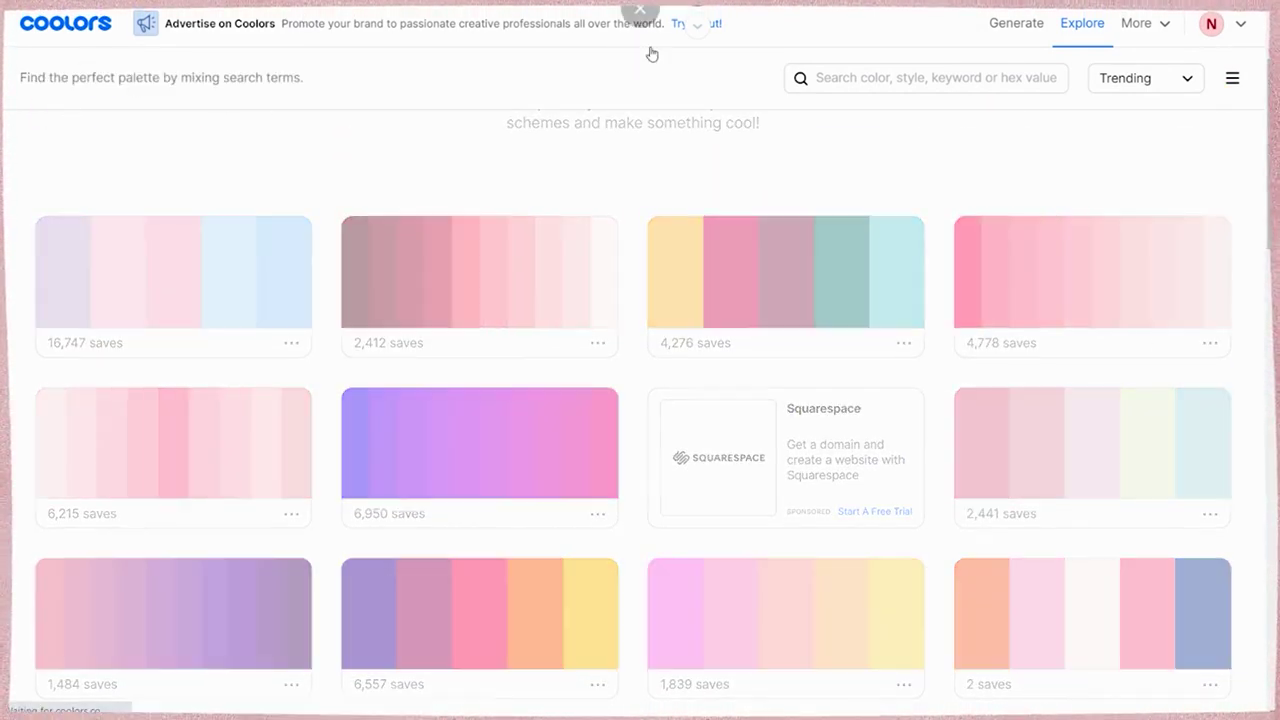
pyautogui.click(847, 84)
pyautogui.write('ea')
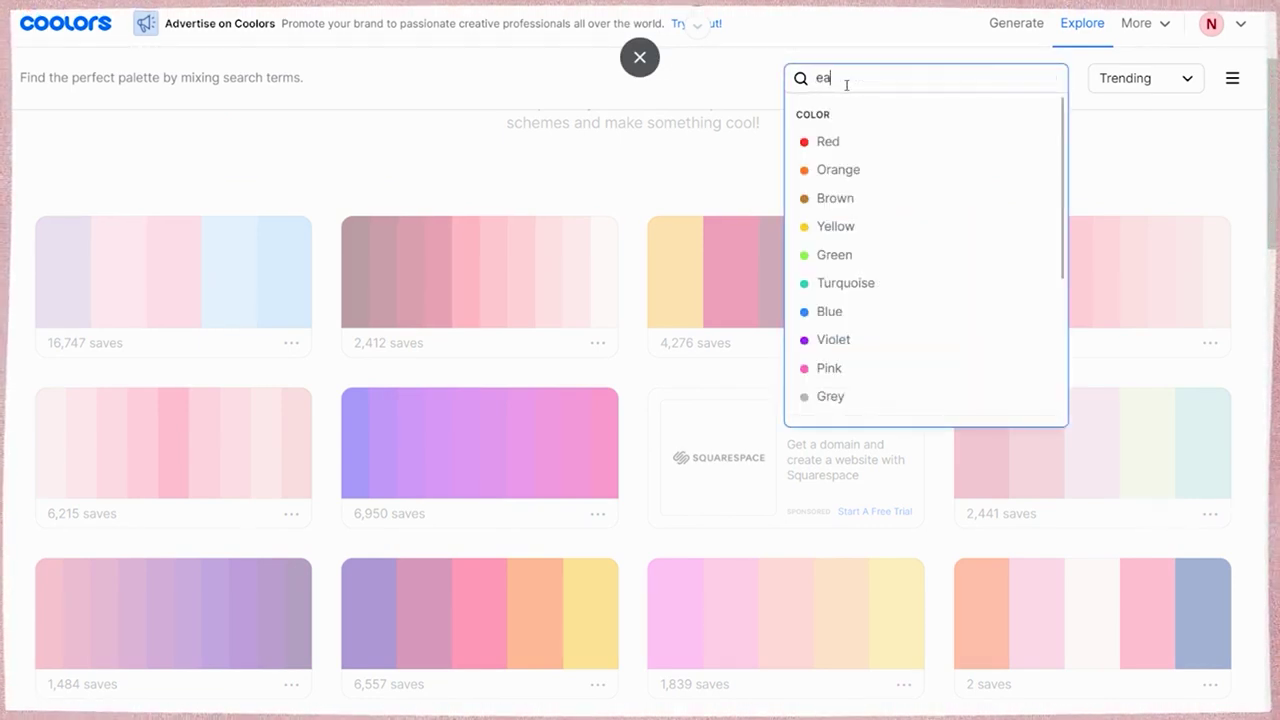
pyautogui.write('rthy')
pyautogui.press('Return')
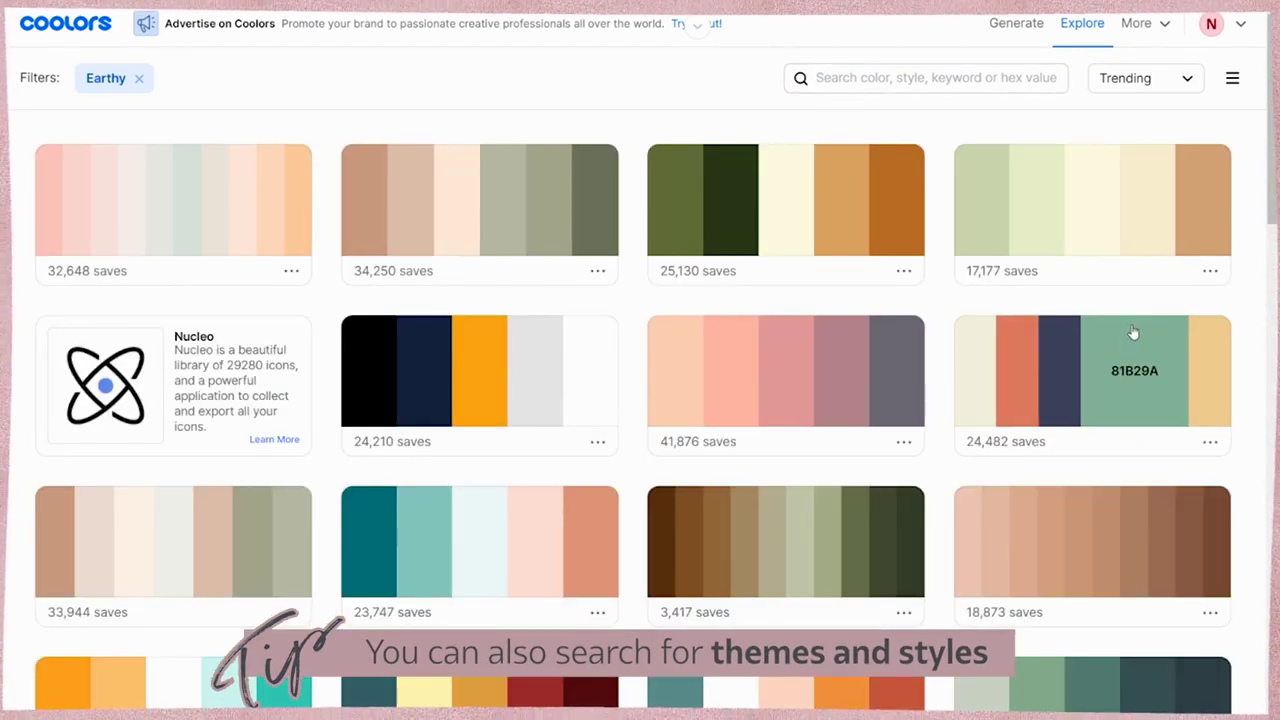
# Step: Browse the Earthy palettes, search for blue yellow, and remove the Earthy filter
pyautogui.scroll(-10, 640, 400)
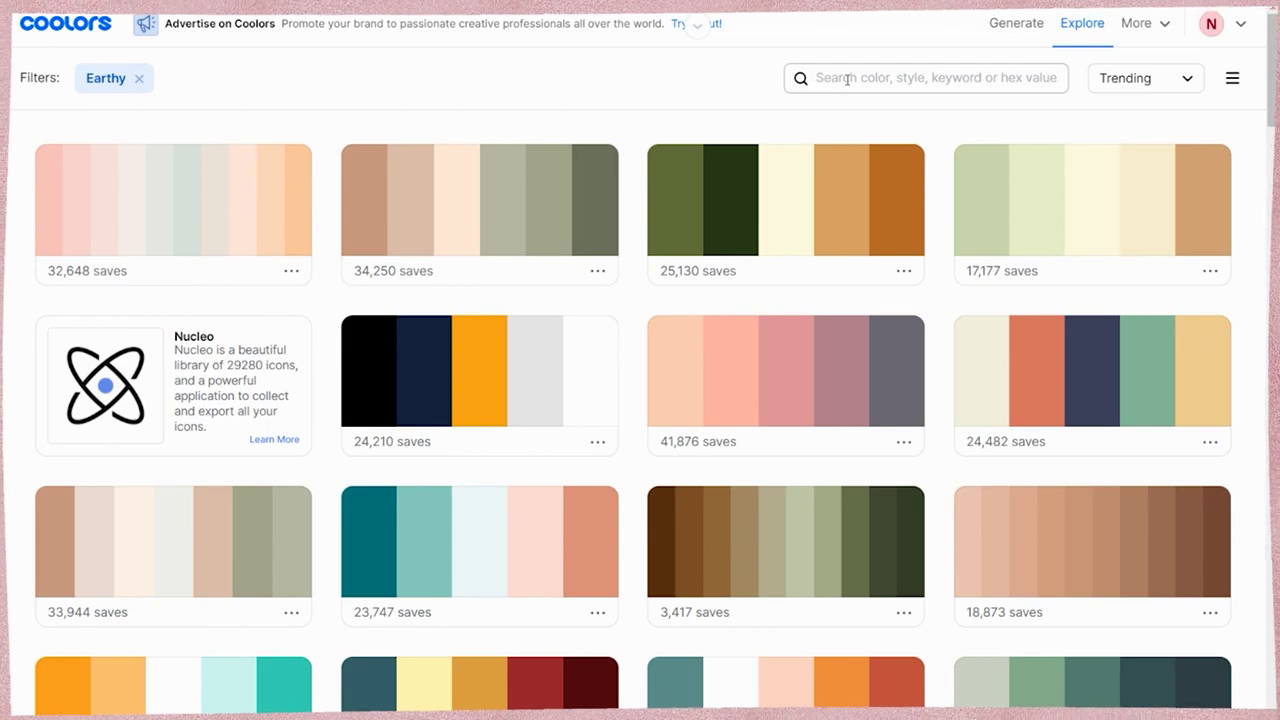
pyautogui.write('blue yellow')
pyautogui.press('Return')
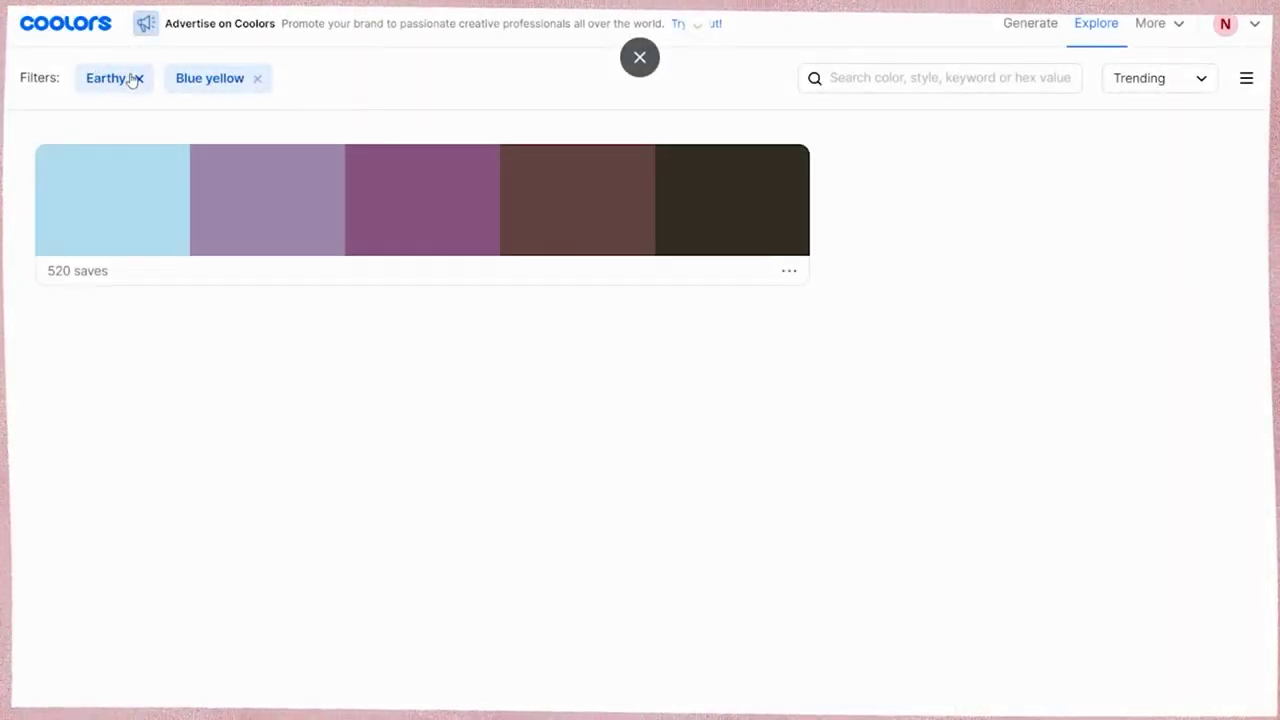
pyautogui.click(138, 79)
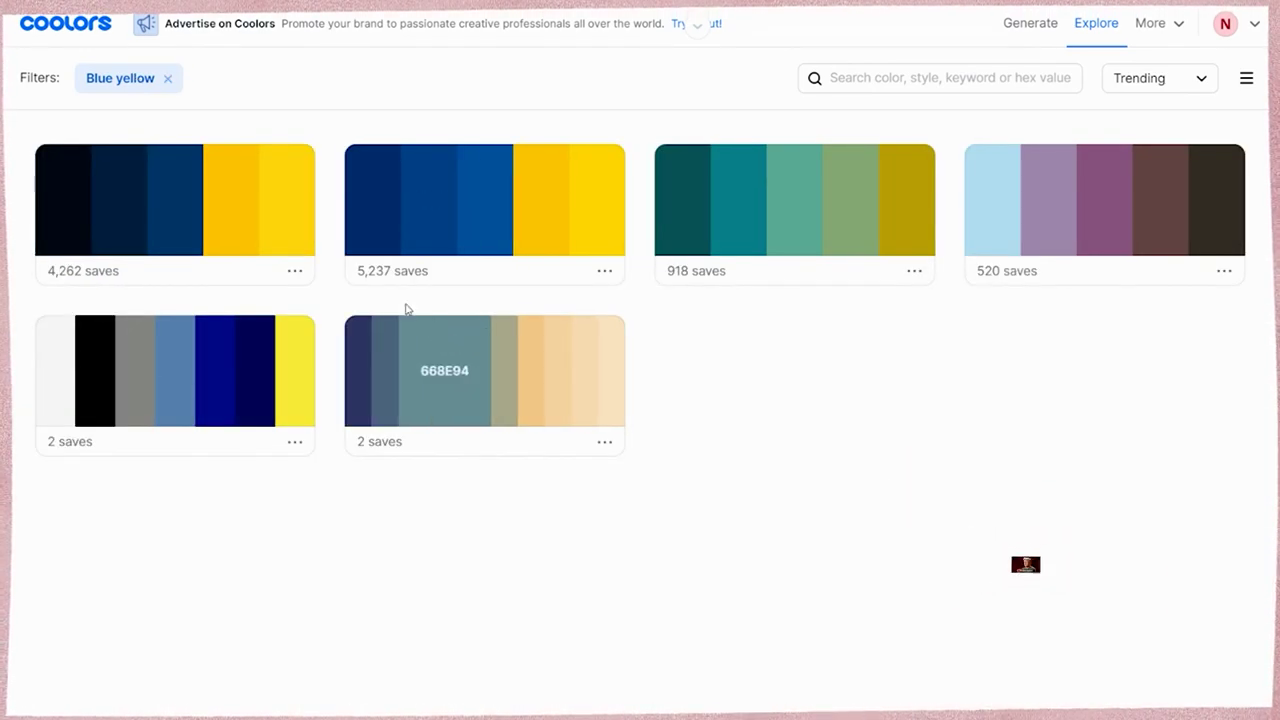
# Step: Open the first blue yellow palette, the one with near-black, two dark blues and two yellows, in the generator
pyautogui.click(295, 273)
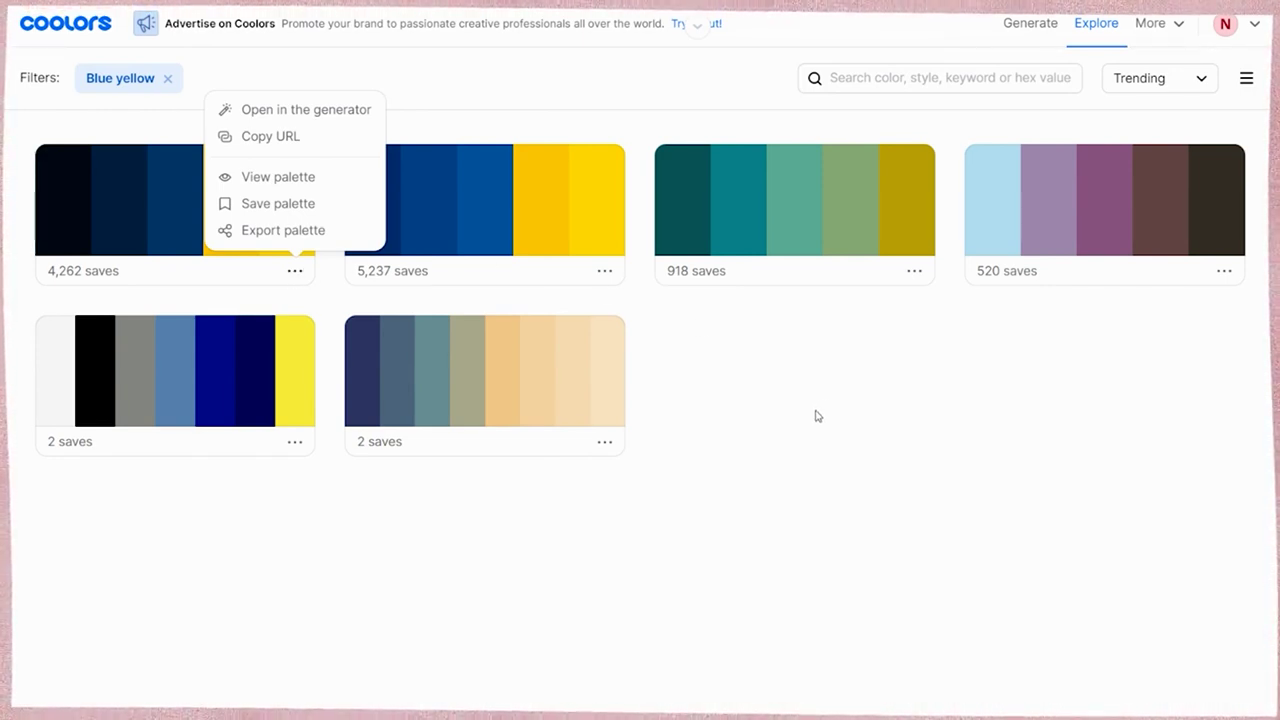
pyautogui.click(800, 420)
pyautogui.click(296, 275)
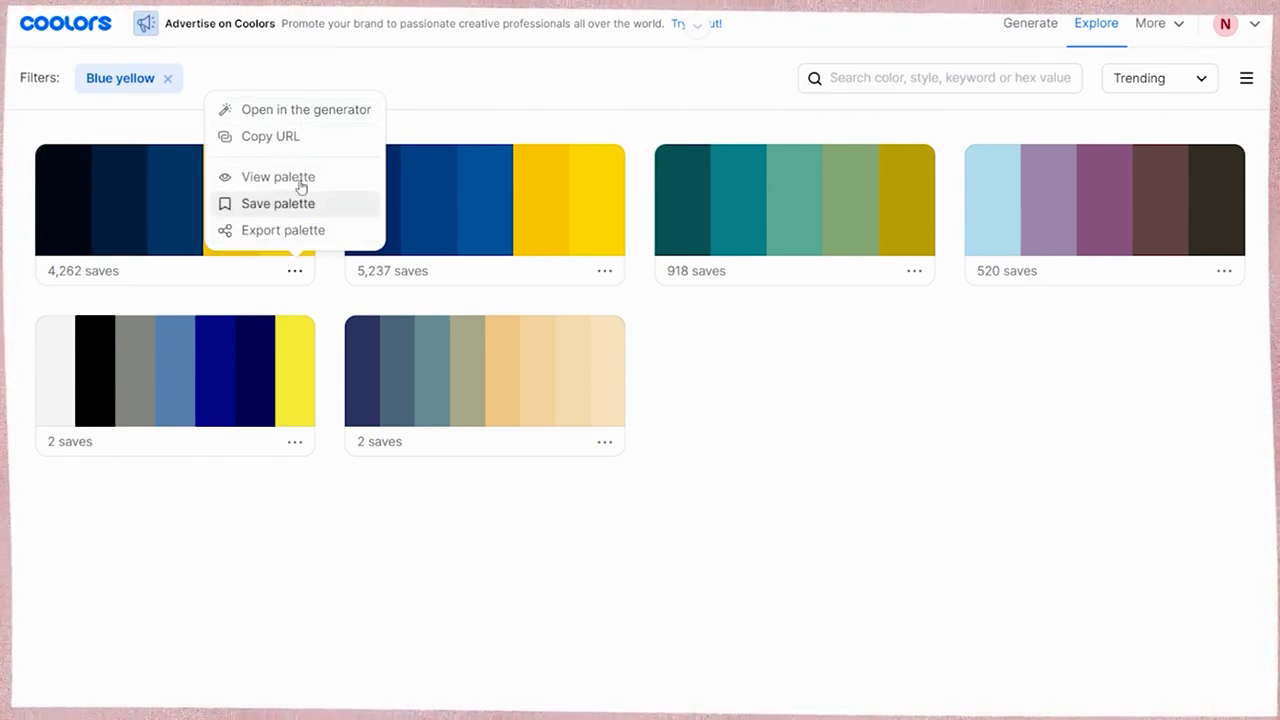
pyautogui.click(309, 115)
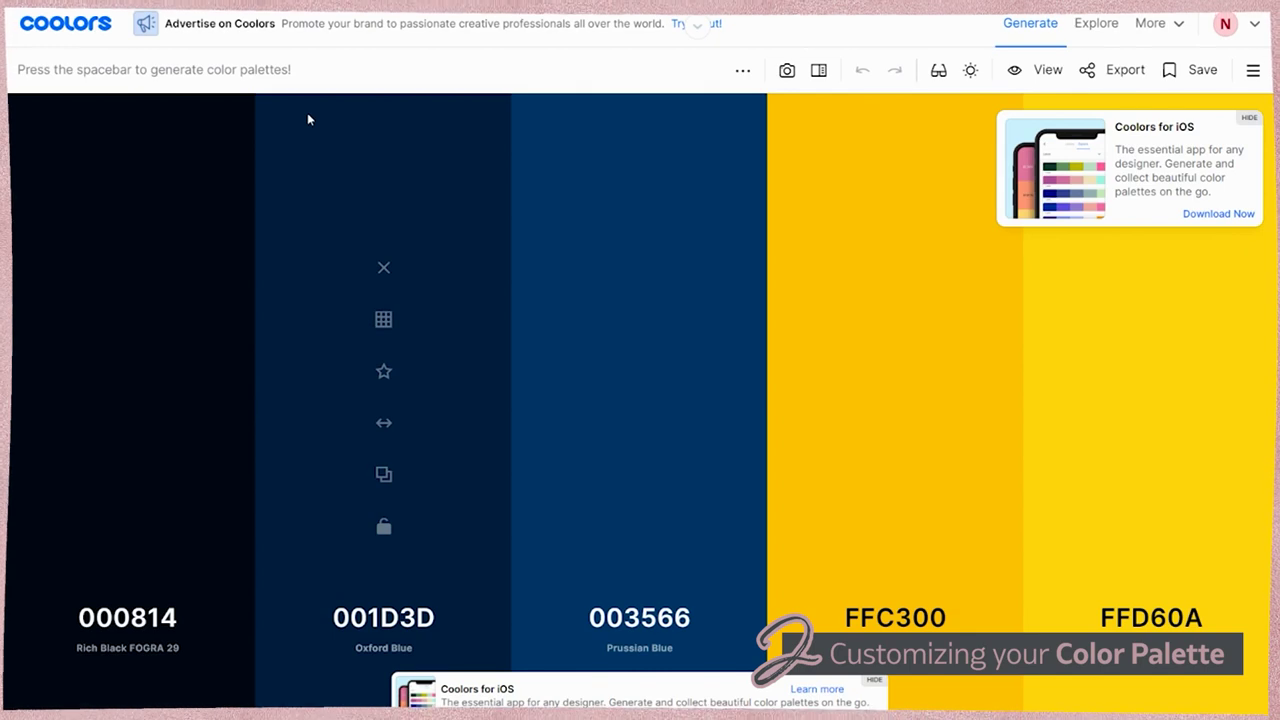
# Step: Lock the colors 000814 and FFC300, and hide both Coolors for iOS advertisements
pyautogui.click(1245, 121)
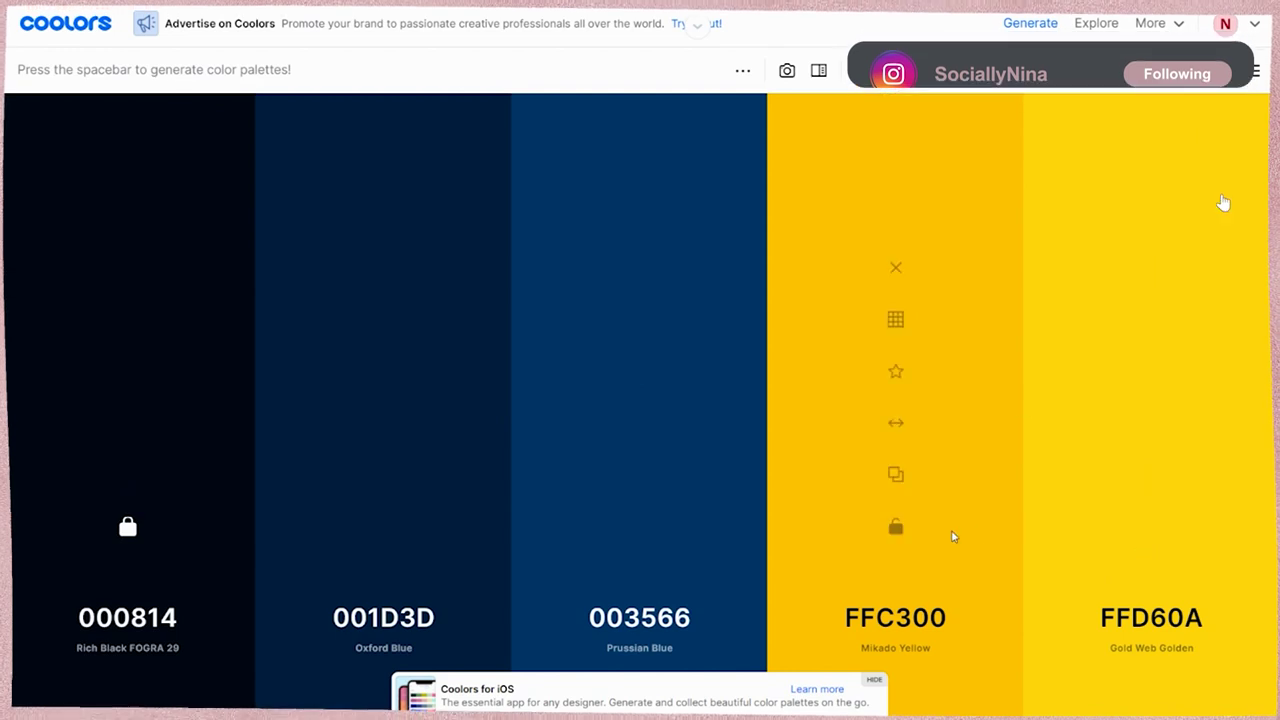
pyautogui.click(896, 528)
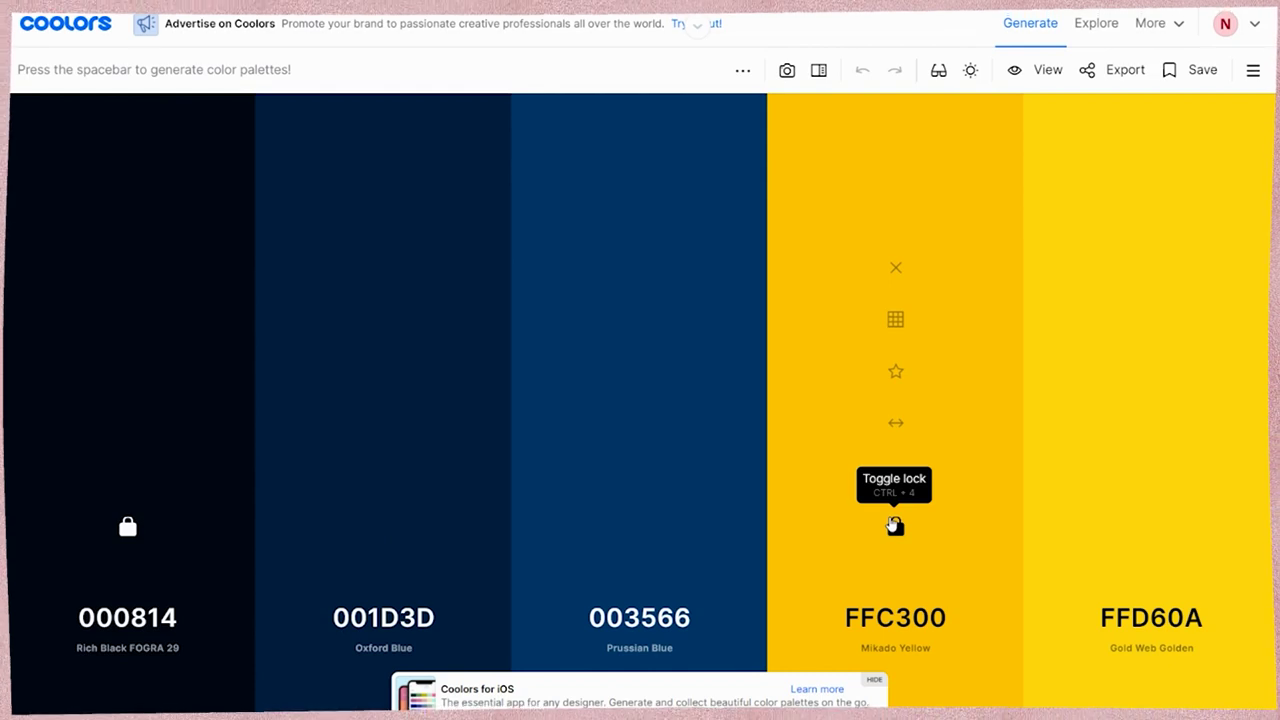
pyautogui.click(873, 680)
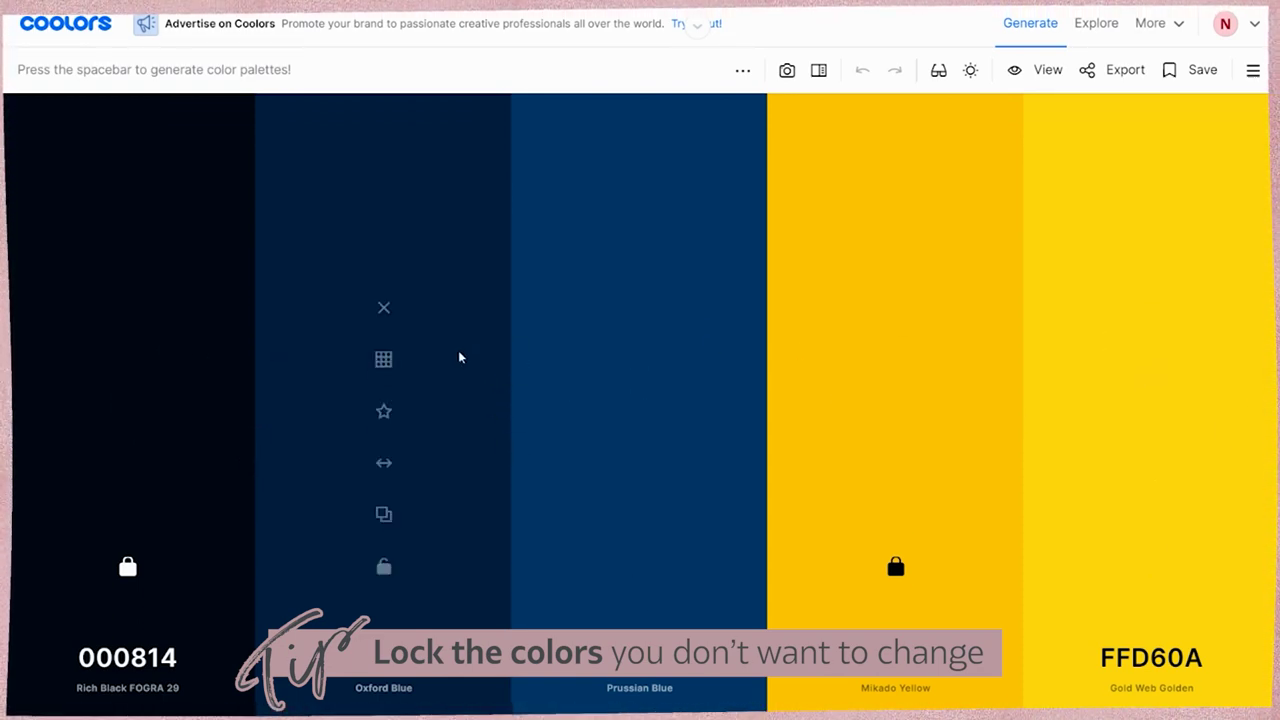
# Step: Add a color between 001D3D and 003566 and another between FFC300 and FFD60A, and remove 001D3D
pyautogui.click(521, 410)
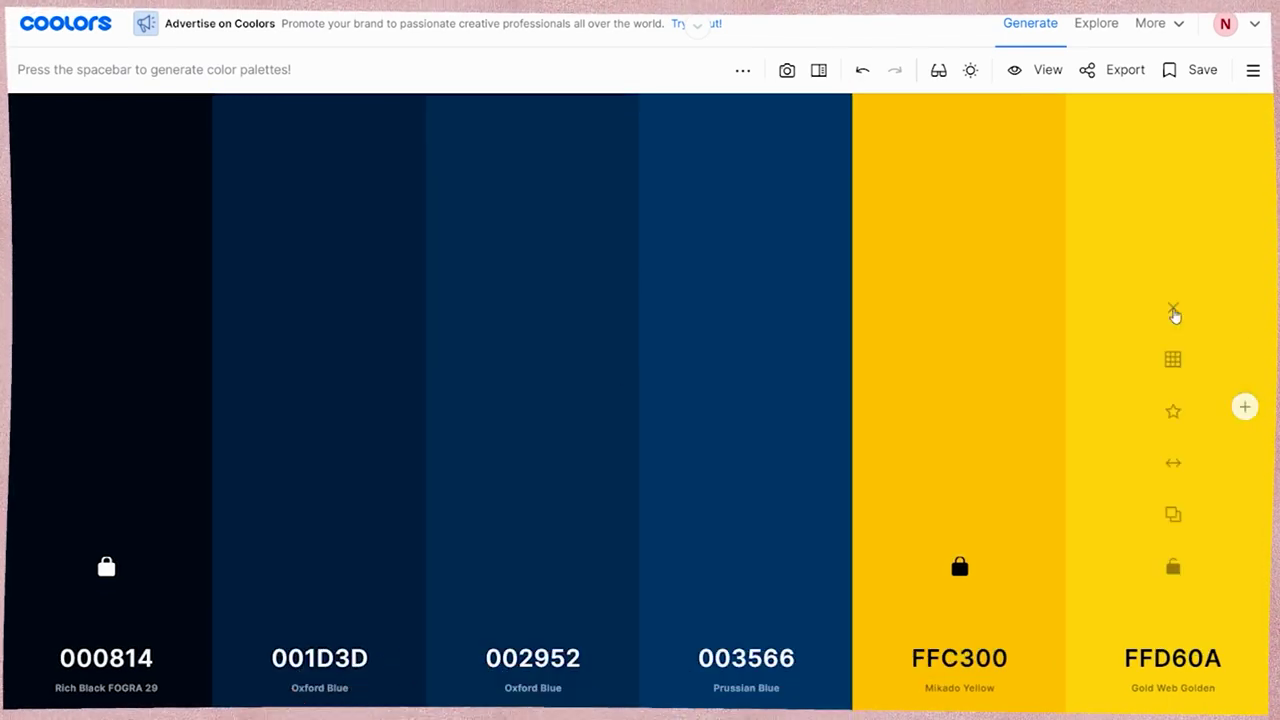
pyautogui.click(1066, 406)
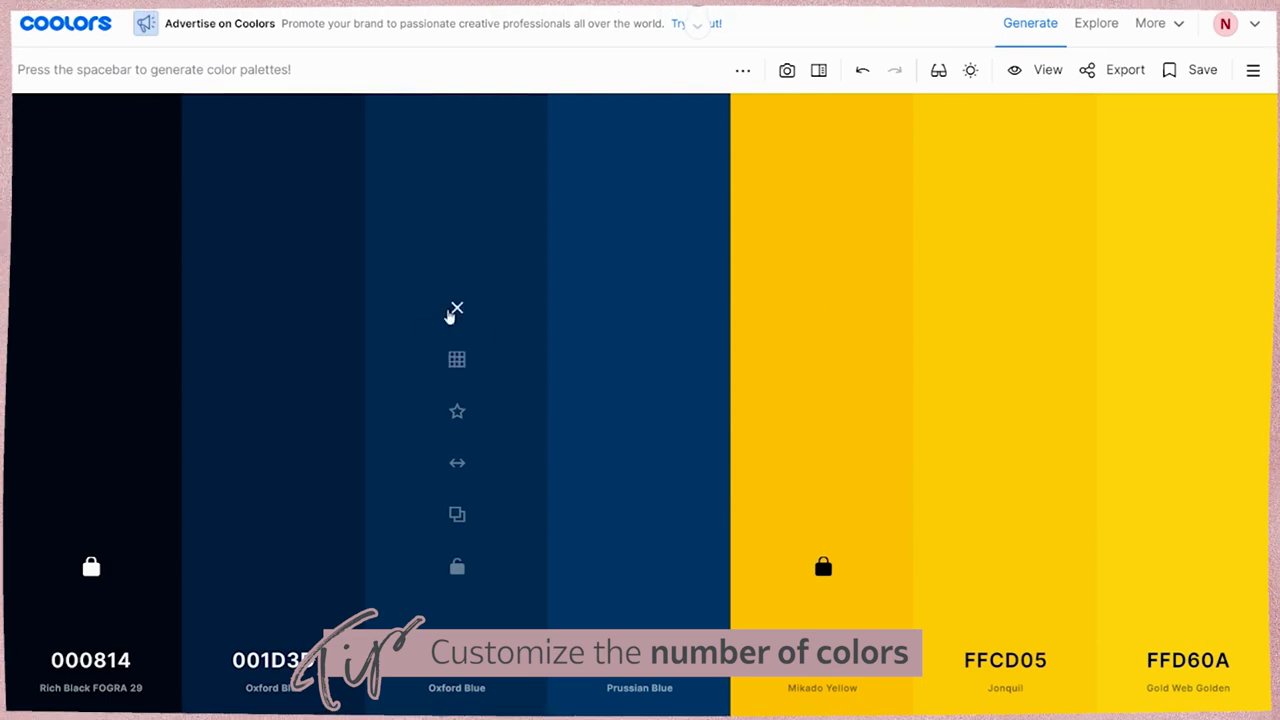
pyautogui.click(272, 309)
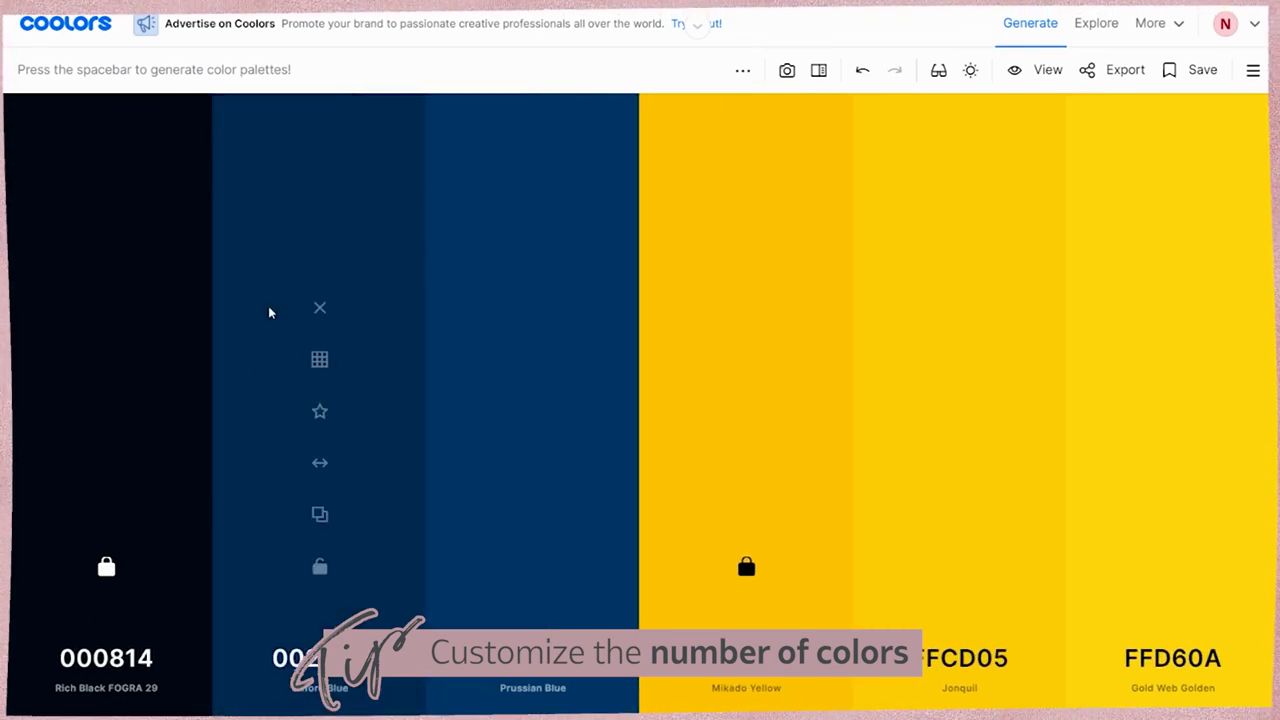
# Step: Try the lighter shade 3399FF for the 002952 color, and settle on the shade 00478F
pyautogui.click(319, 362)
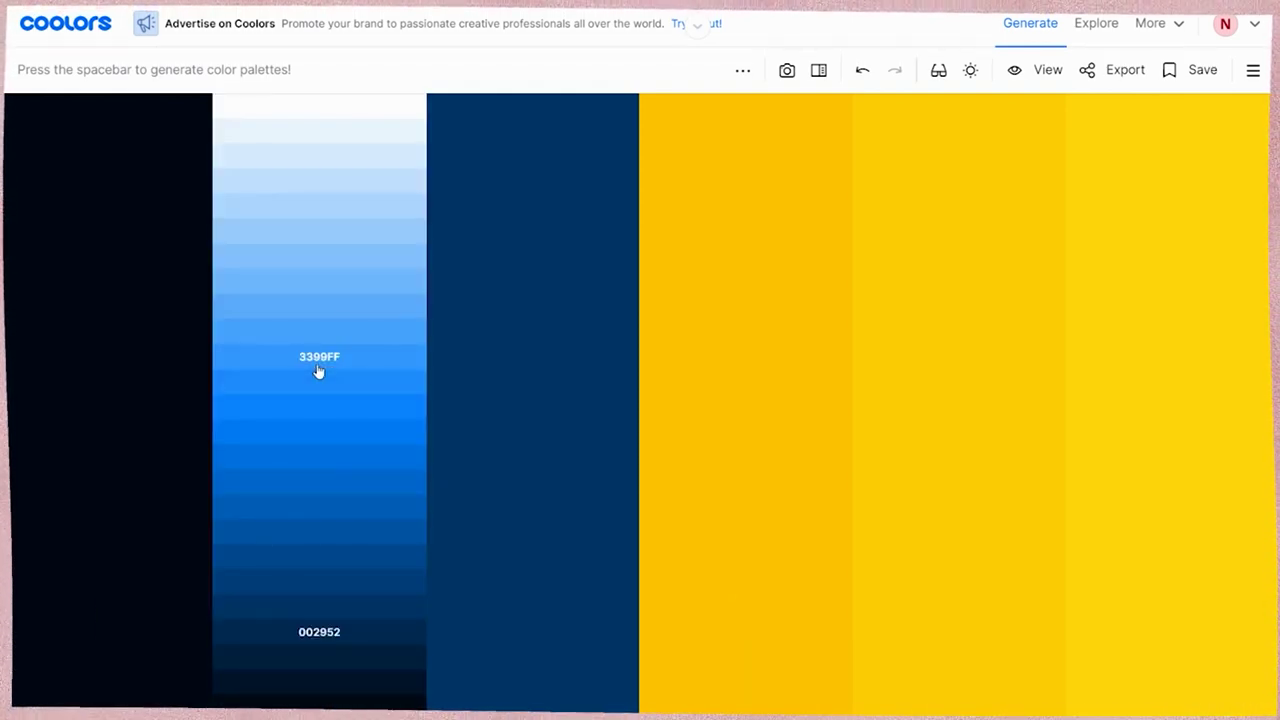
pyautogui.click(318, 371)
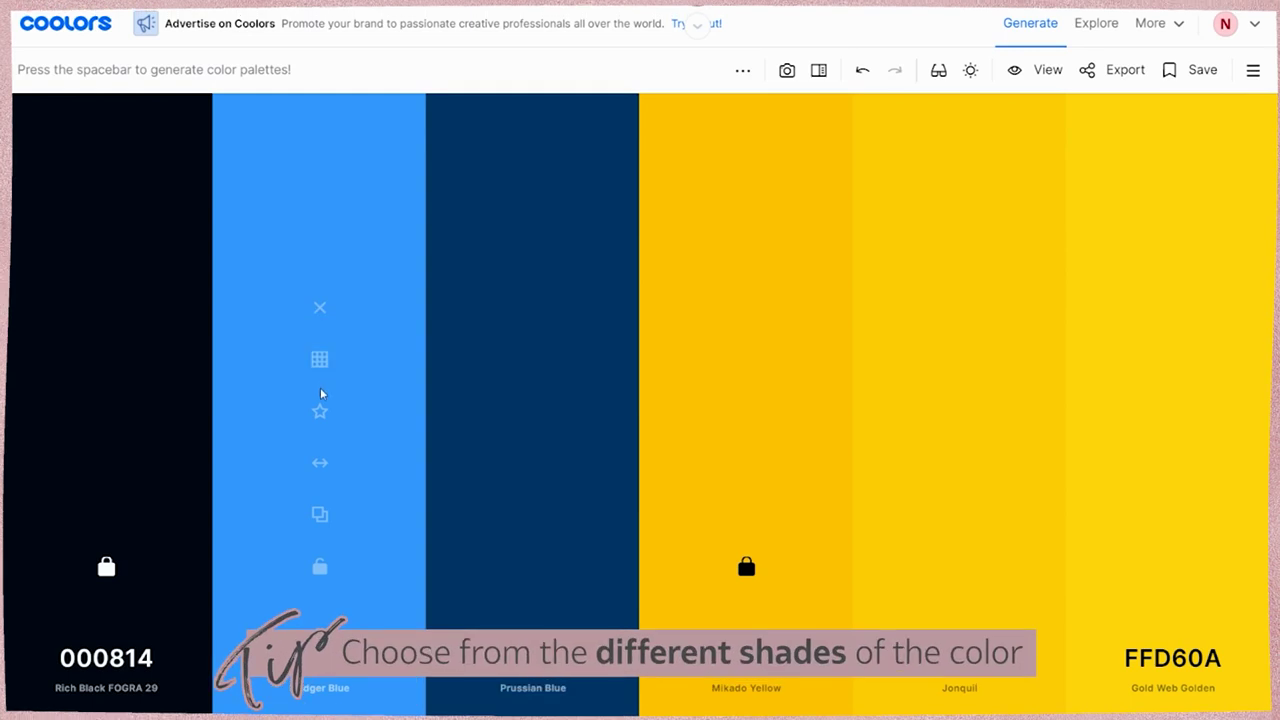
pyautogui.click(318, 362)
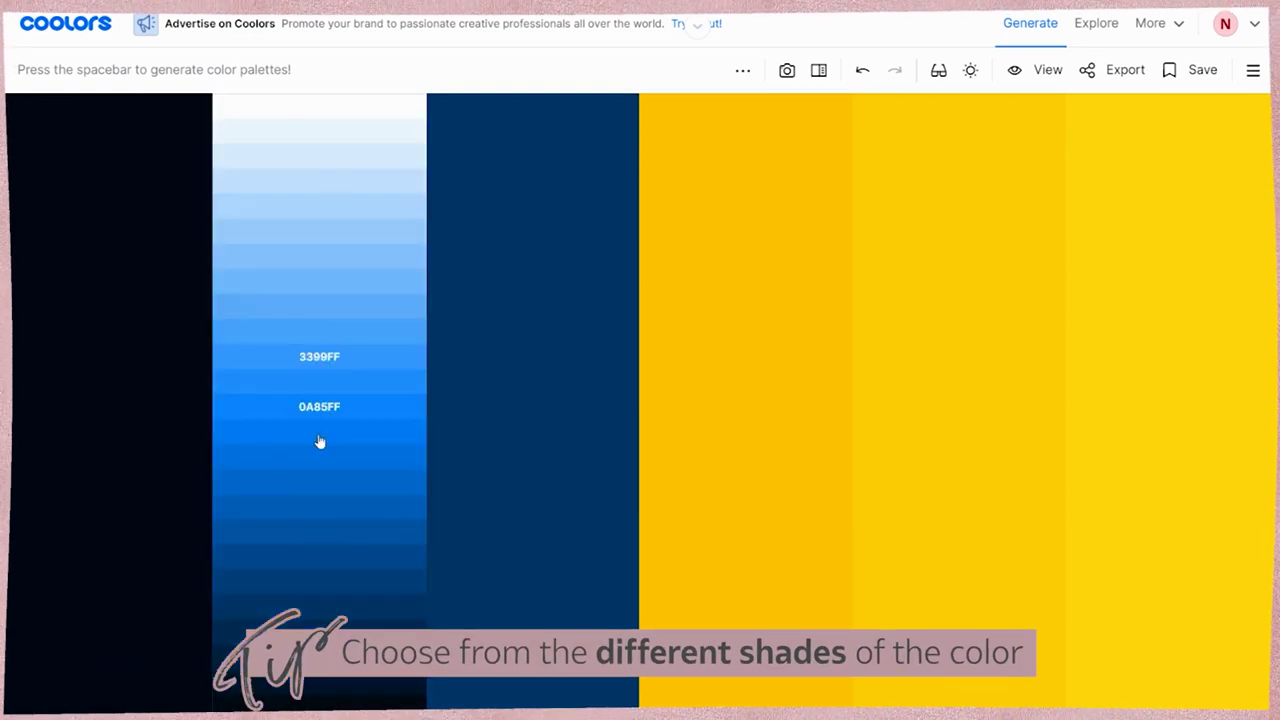
pyautogui.click(314, 560)
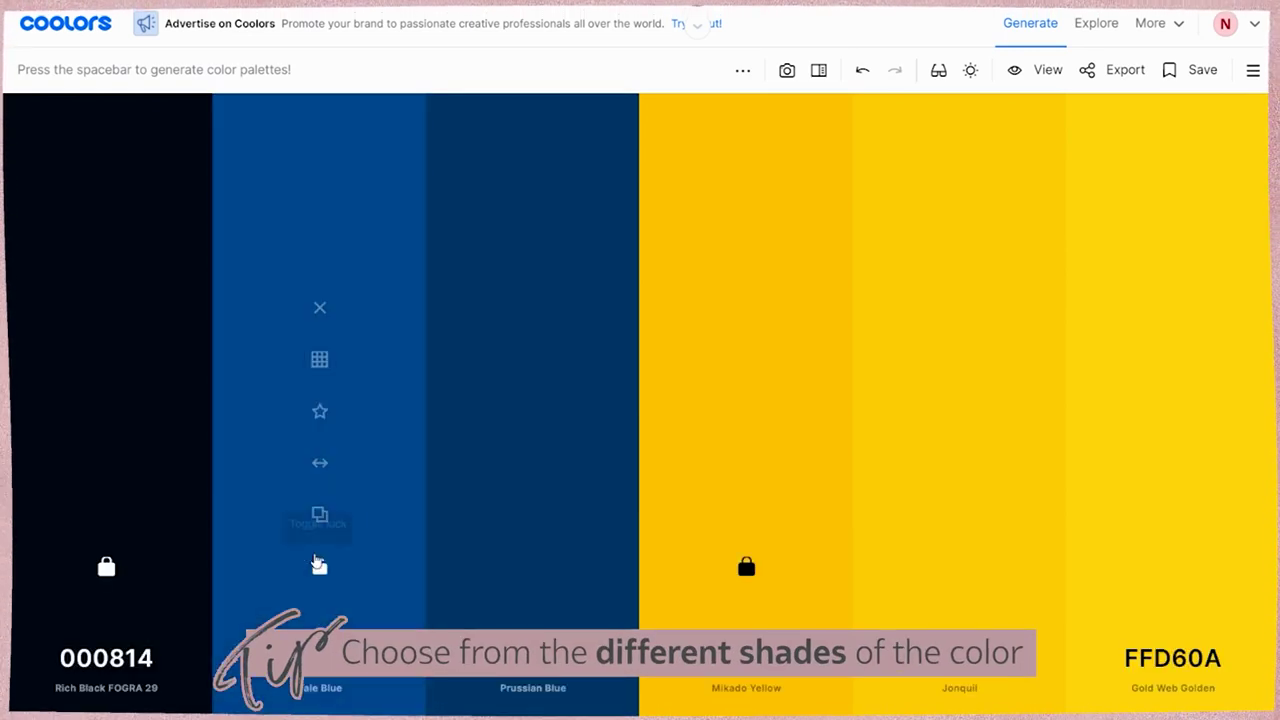
# Step: Save the color 00478F to the favorites under the name Jayz Blue
pyautogui.click(318, 414)
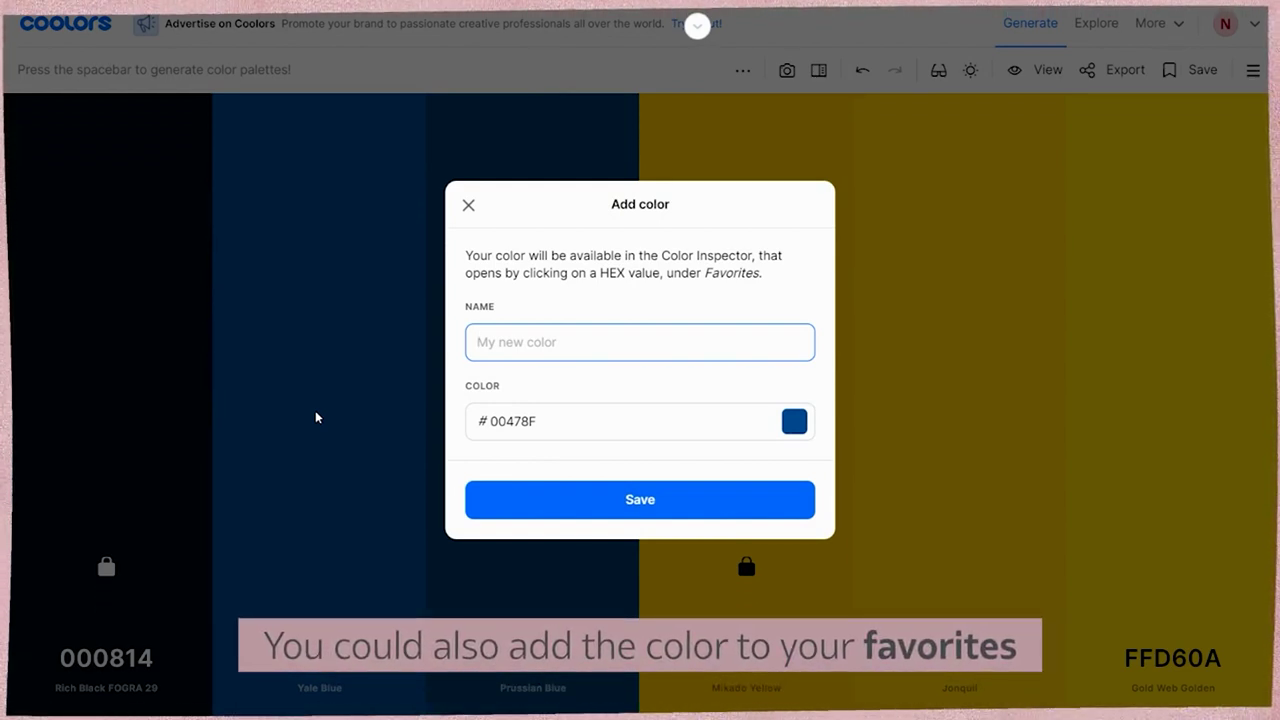
pyautogui.write('BEa')
pyautogui.press('BackSpace')
pyautogui.press('BackSpace')
pyautogui.press('BackSpace')
pyautogui.write('Ja')
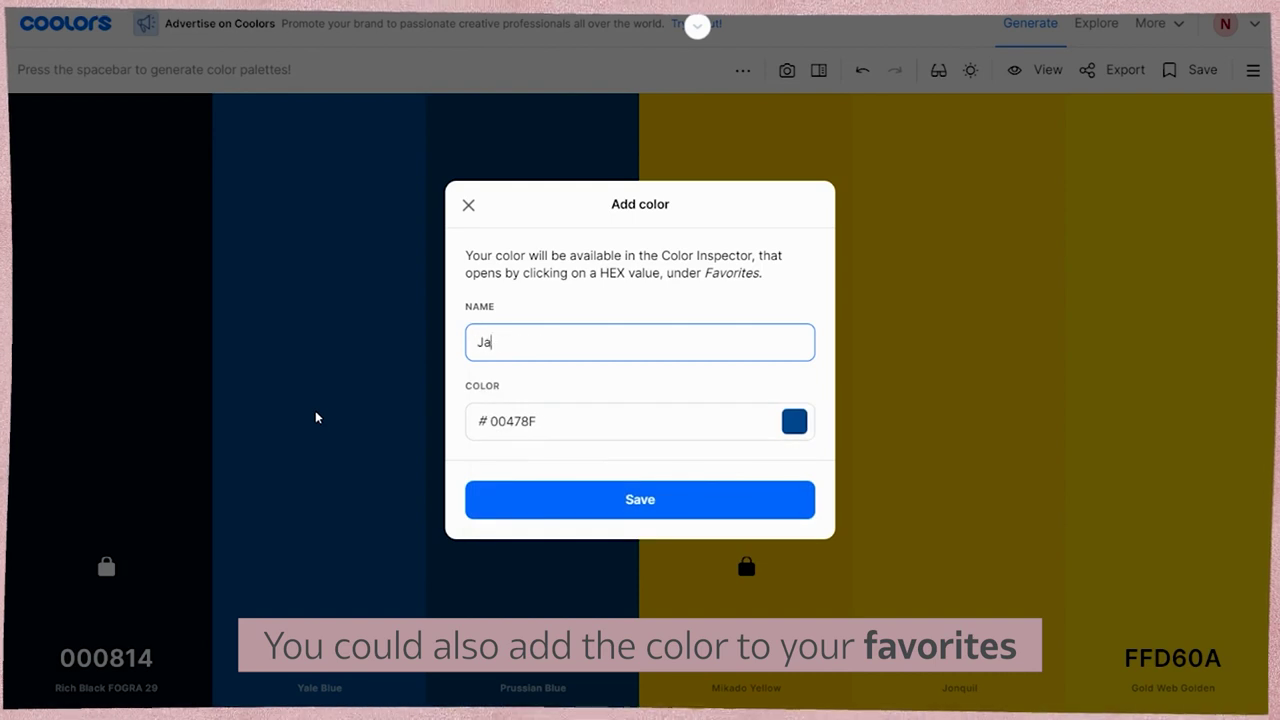
pyautogui.write('yz Blue')
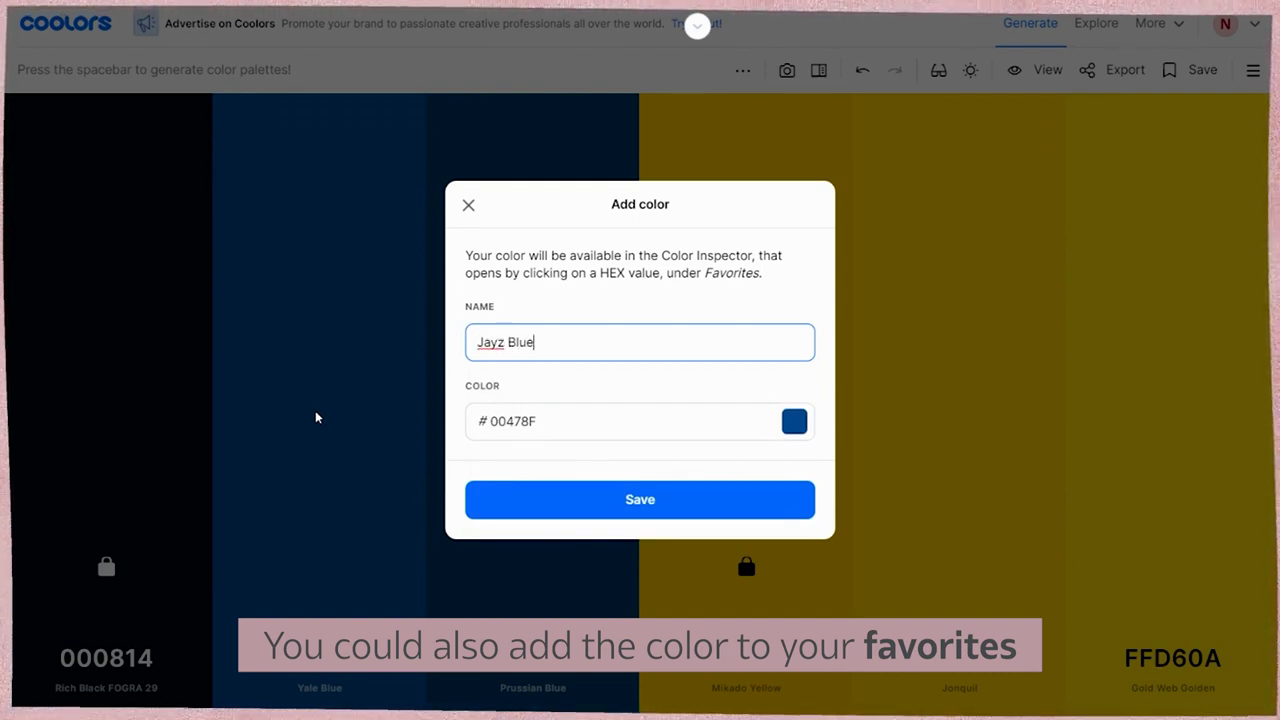
pyautogui.click(529, 499)
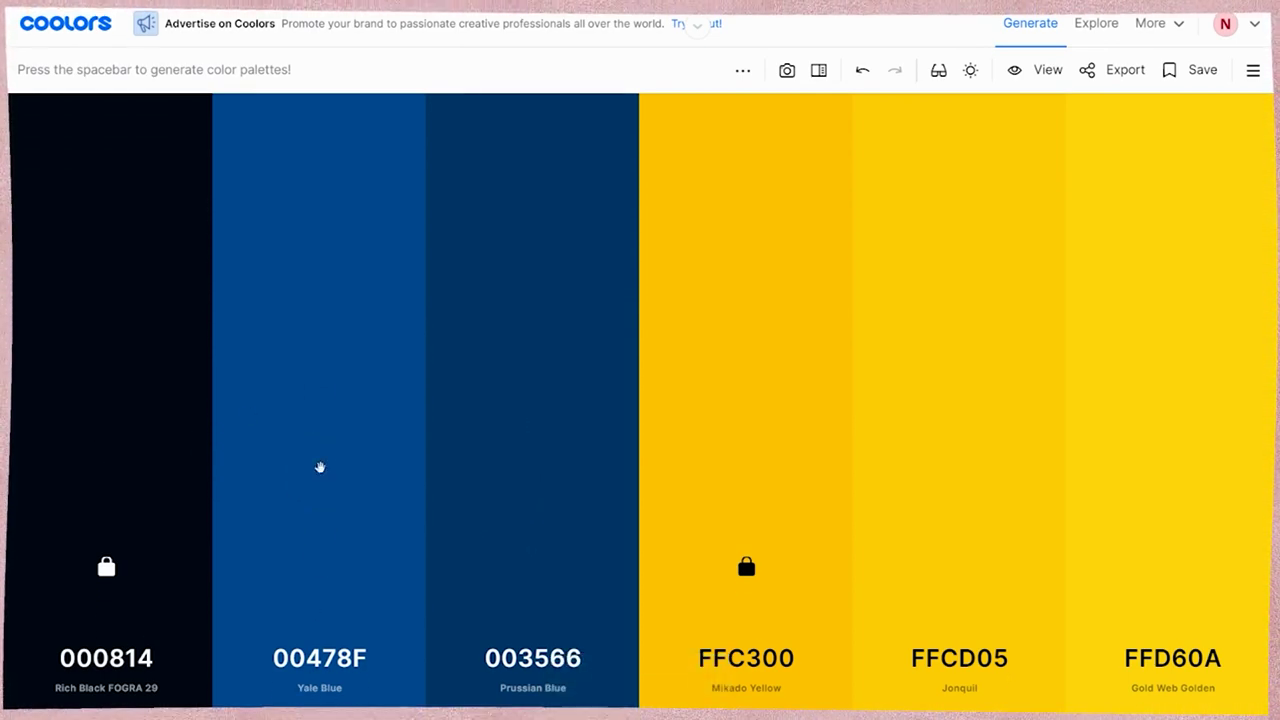
# Step: Reorder the palette by moving 00478F between FFCD05 and FFD60A, and FFC300 directly after 000814
pyautogui.moveTo(319, 462); pyautogui.dragTo(930, 570)
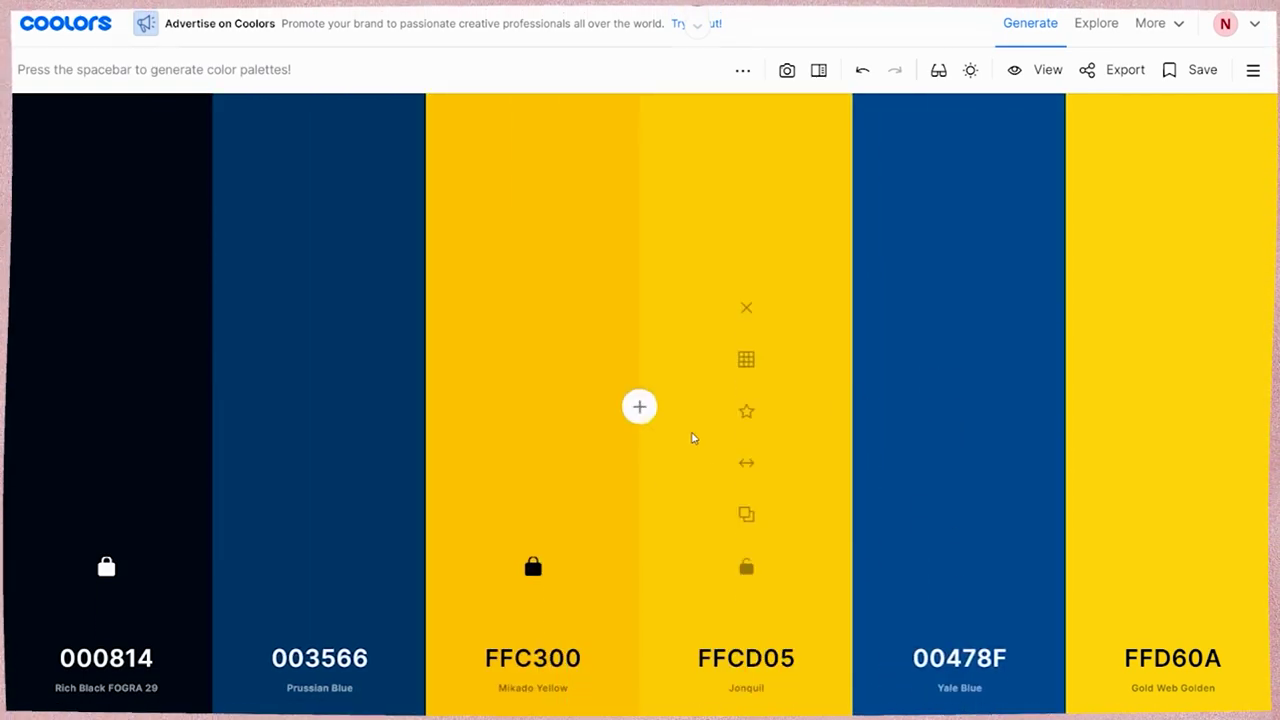
pyautogui.moveTo(531, 463); pyautogui.dragTo(298, 470)
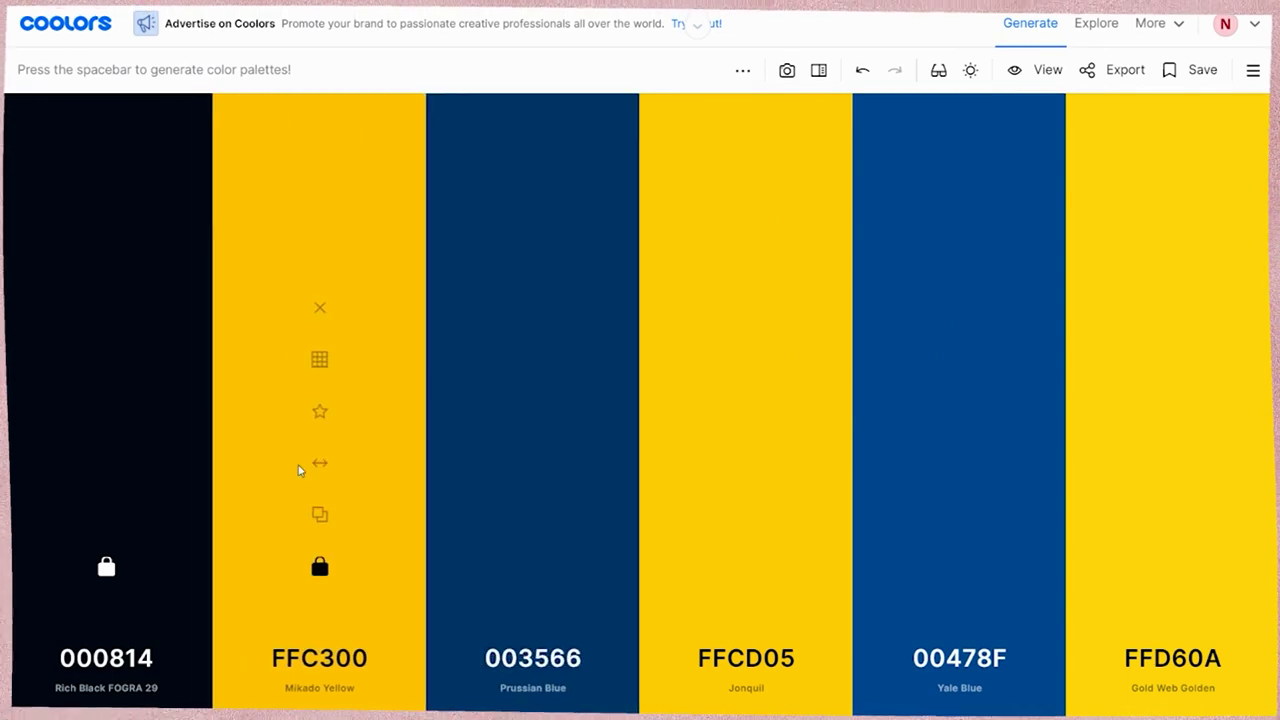
# Step: Unlock the color 000814, lock Prussian Blue 003566, and copy the hex code of 003566
pyautogui.click(106, 570)
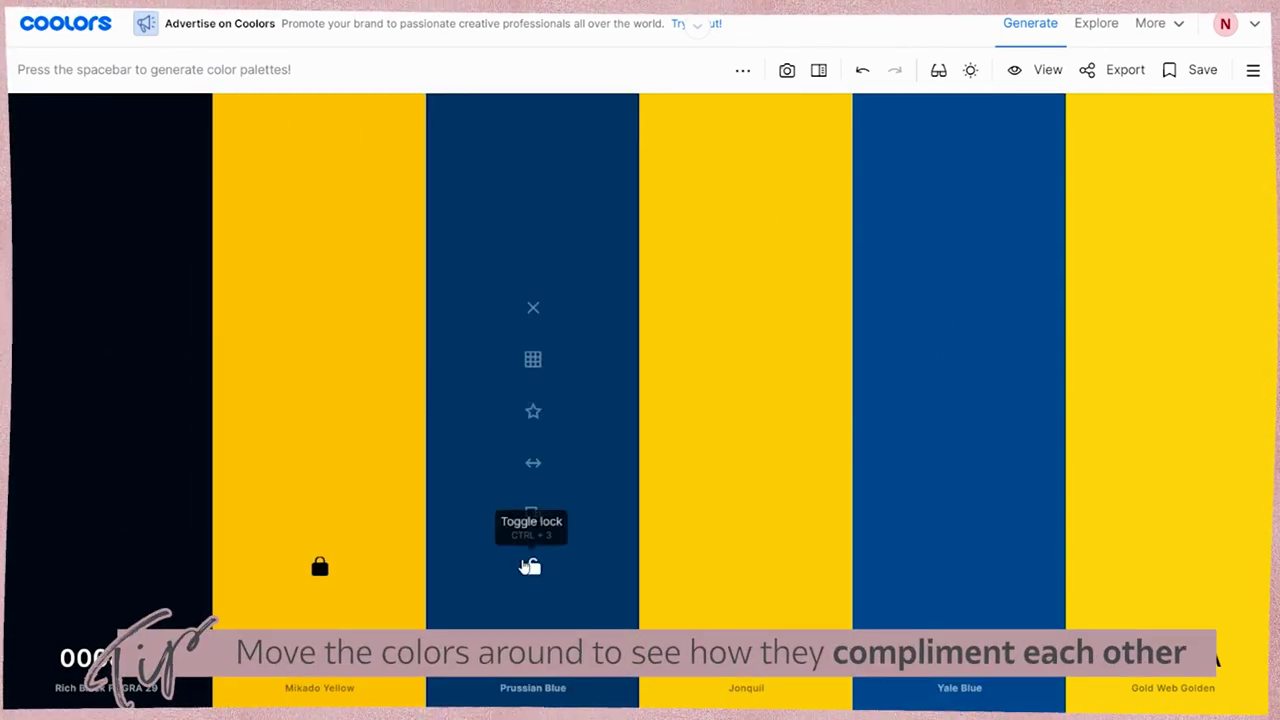
pyautogui.click(531, 568)
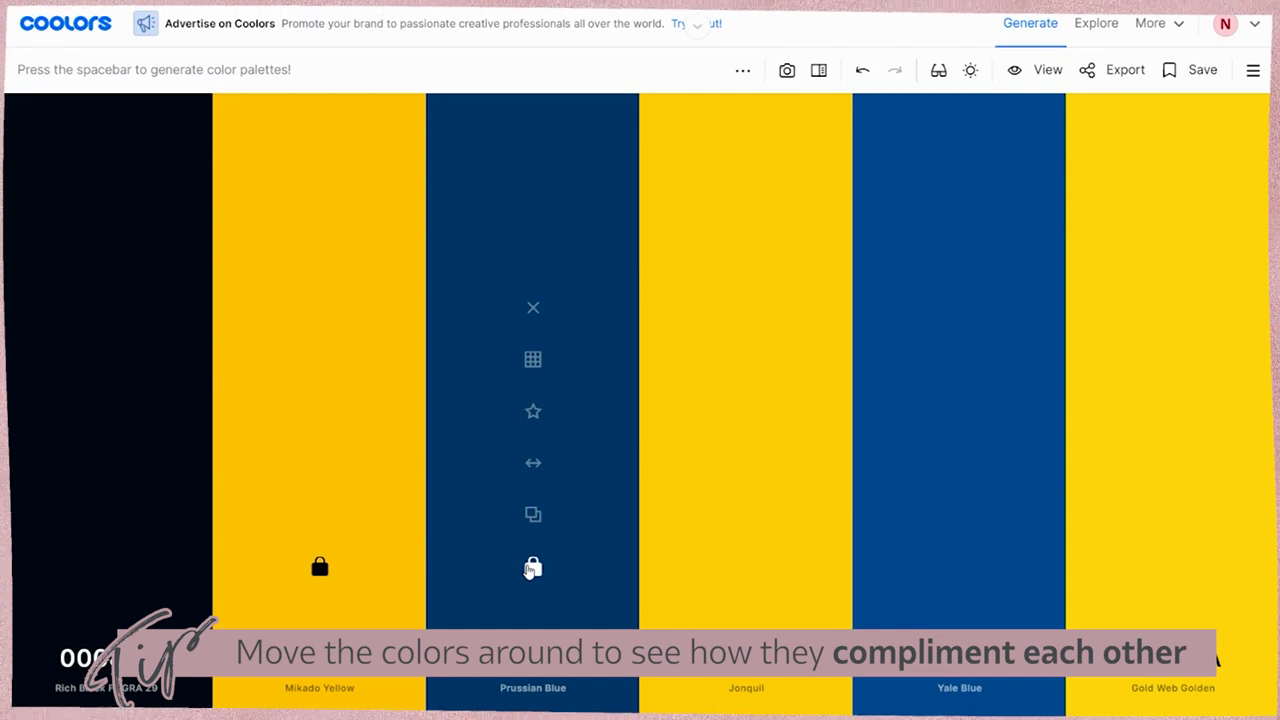
pyautogui.click(531, 516)
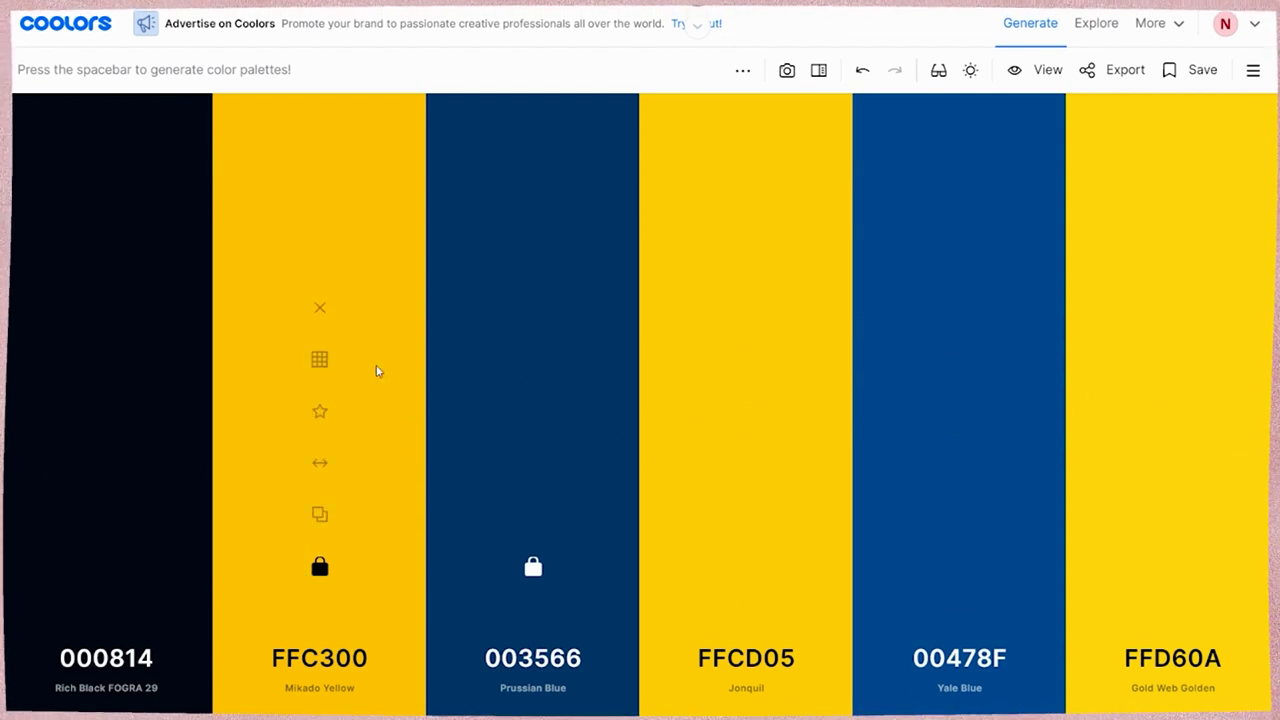
# Step: Generate several new color combinations around the locked colors FFC300 and 003566
pyautogui.press('space')
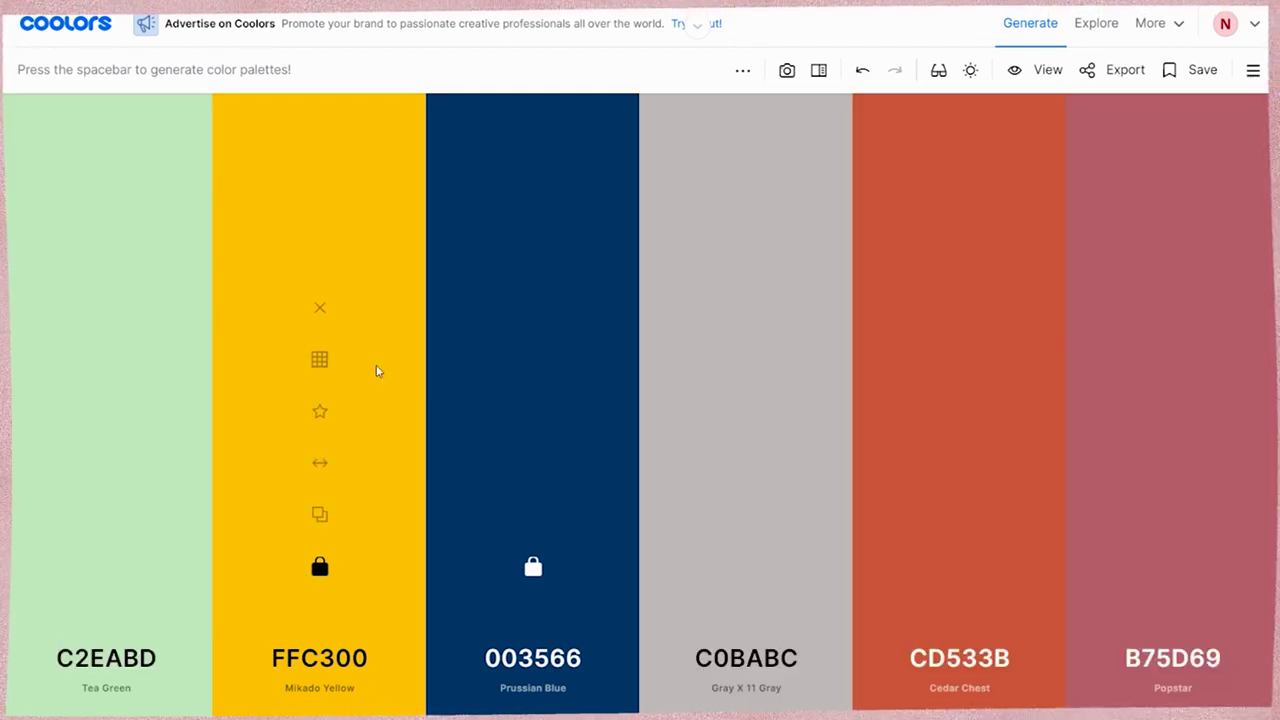
pyautogui.press('space')
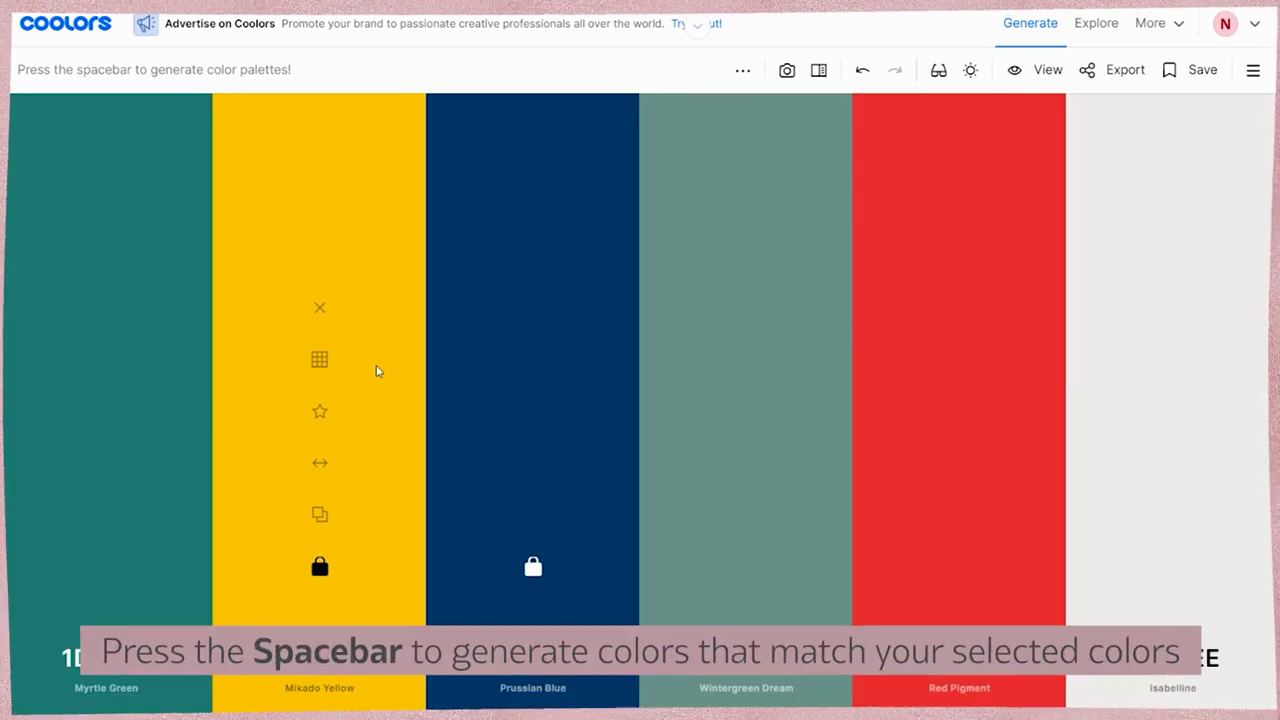
pyautogui.press('space')
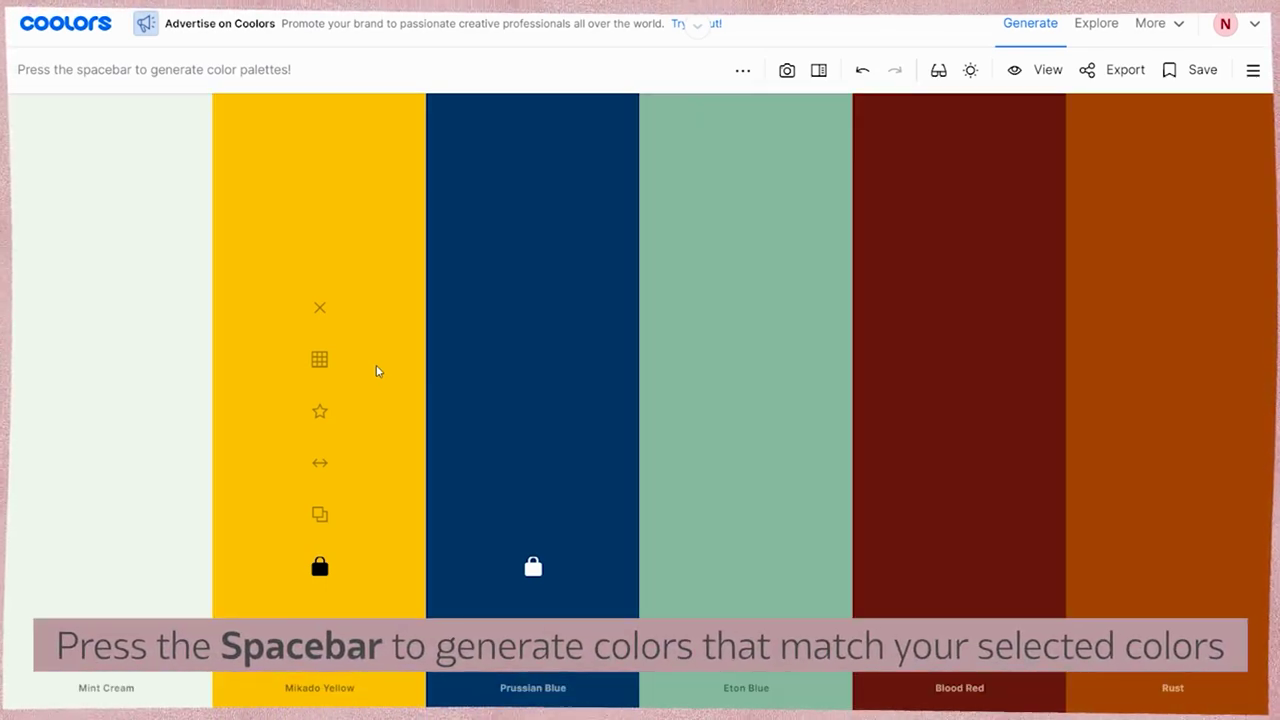
pyautogui.press('space')
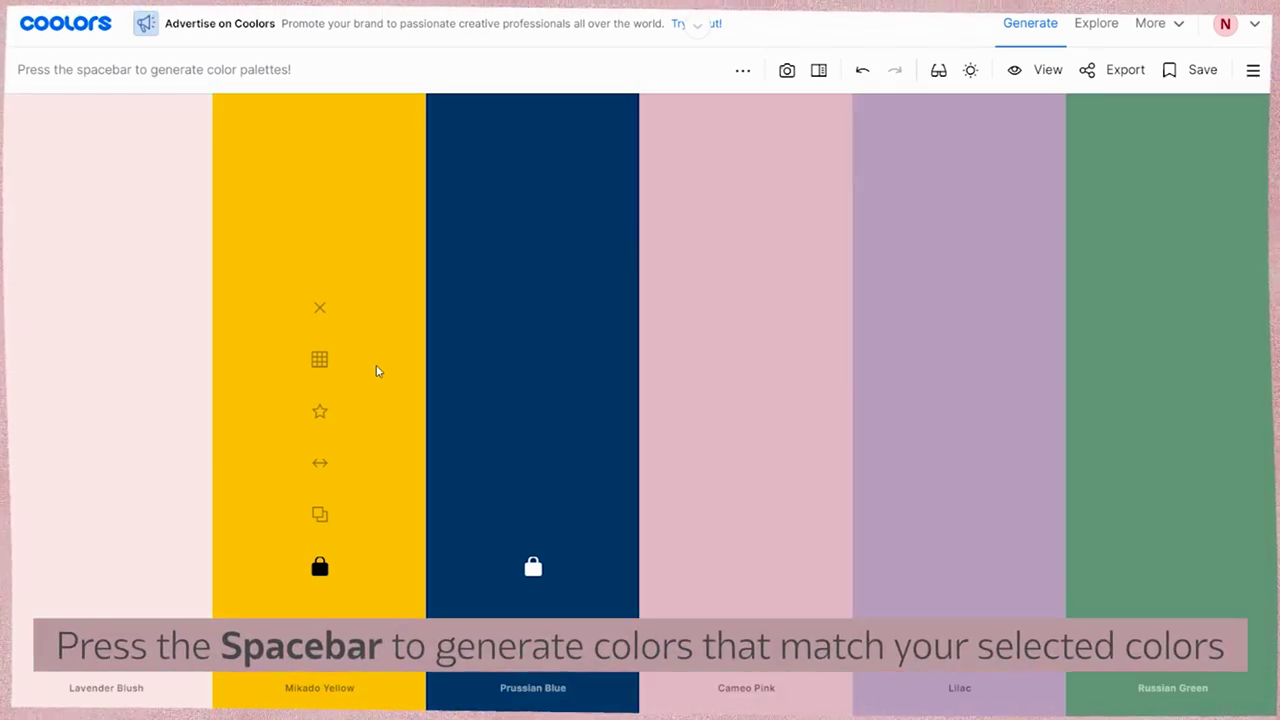
pyautogui.press('space')
pyautogui.press('space')
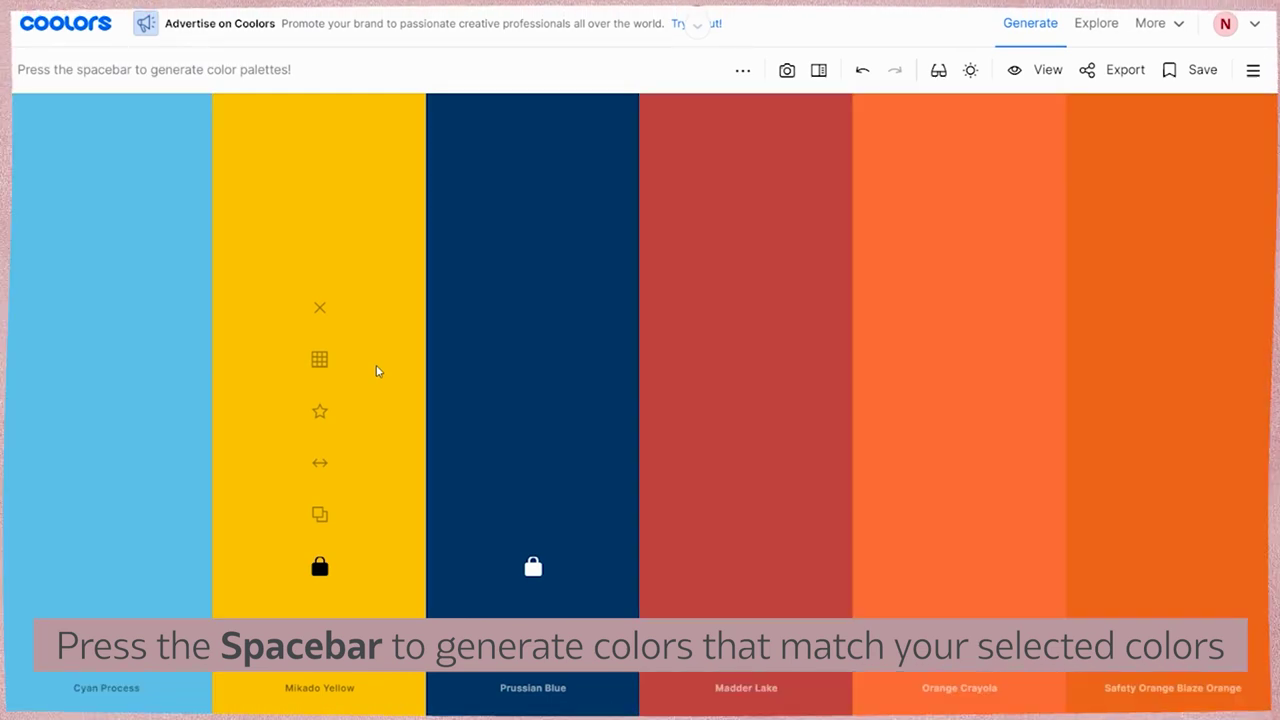
pyautogui.press('space')
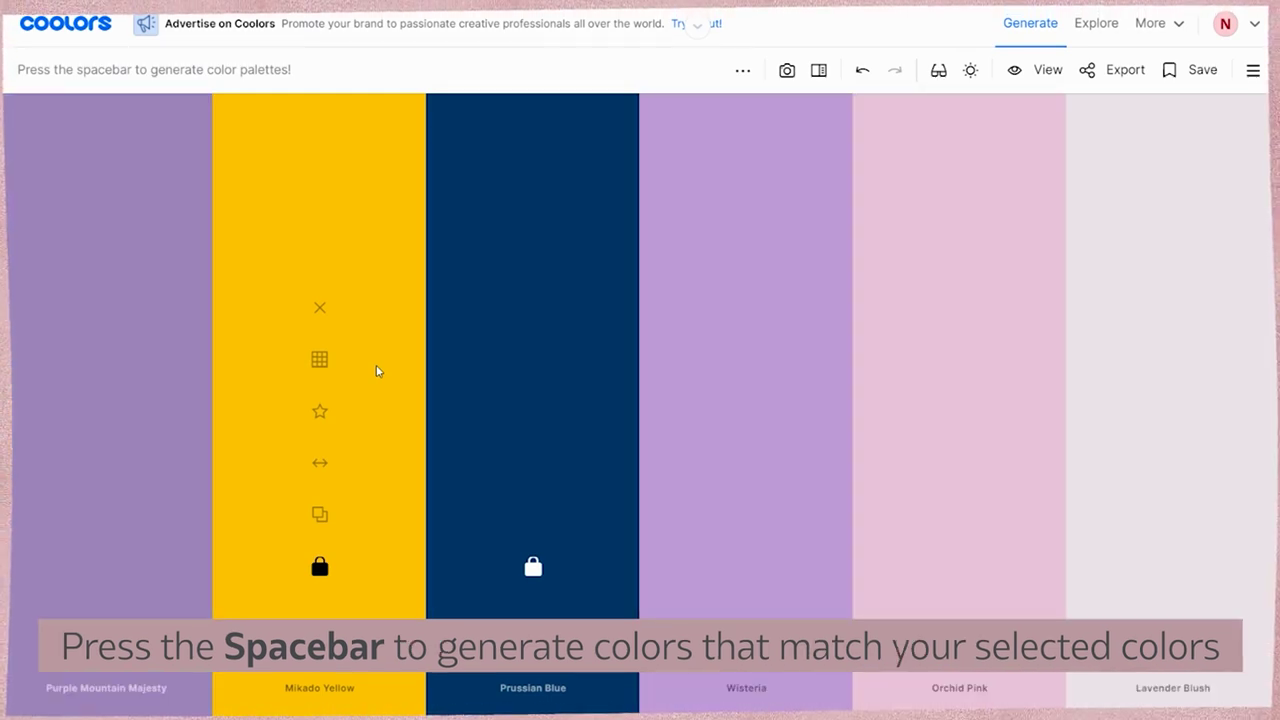
# Step: Set the generate method to Monochromatic and generate new colors for the unlocked columns
pyautogui.click(742, 70)
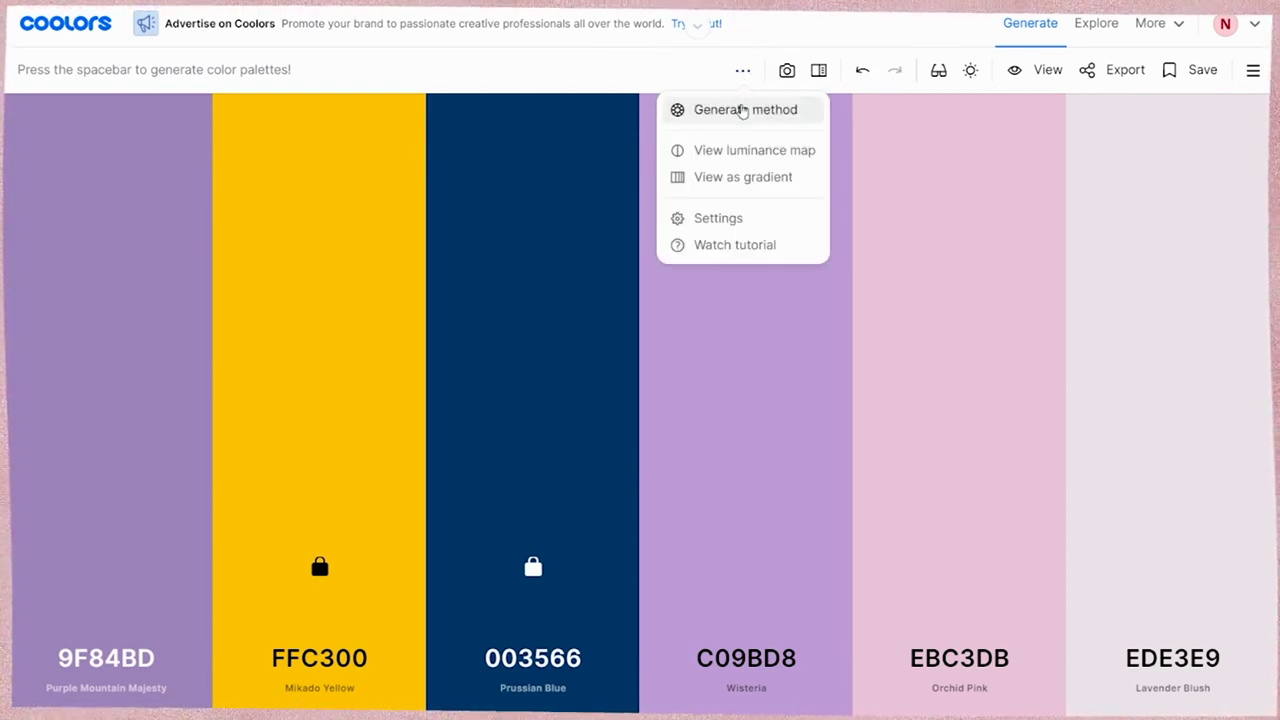
pyautogui.click(742, 110)
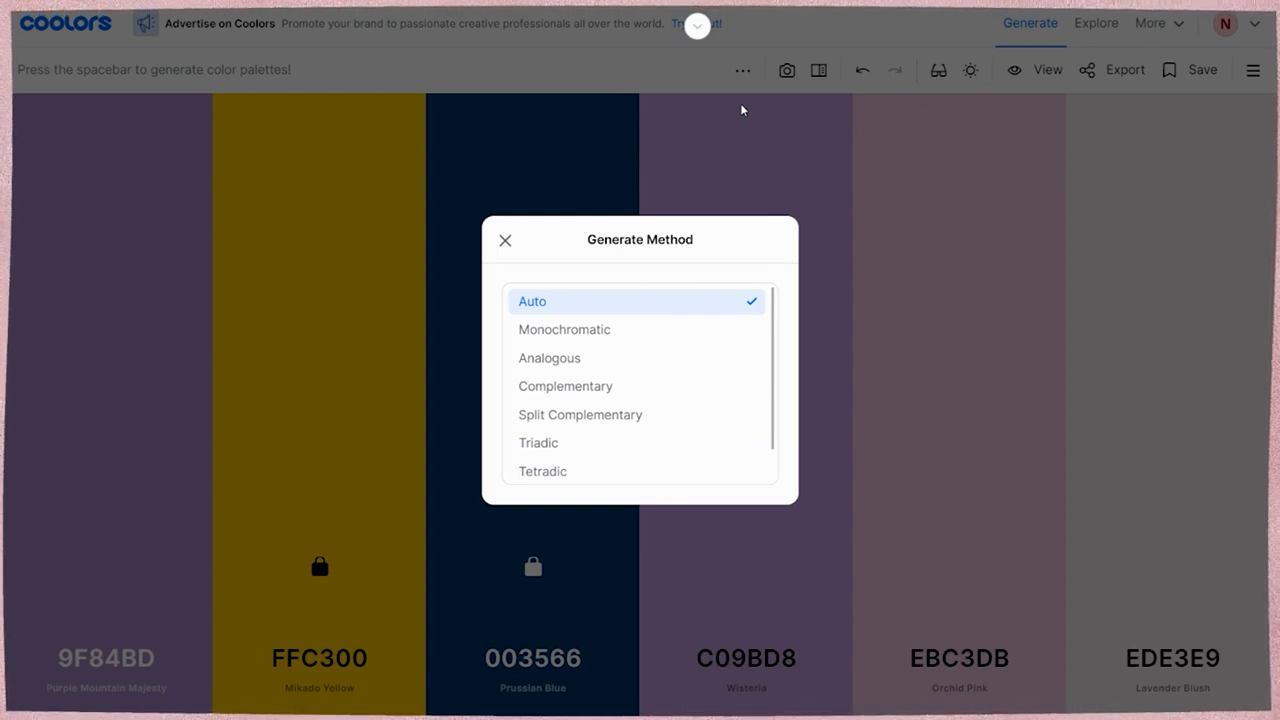
pyautogui.click(668, 327)
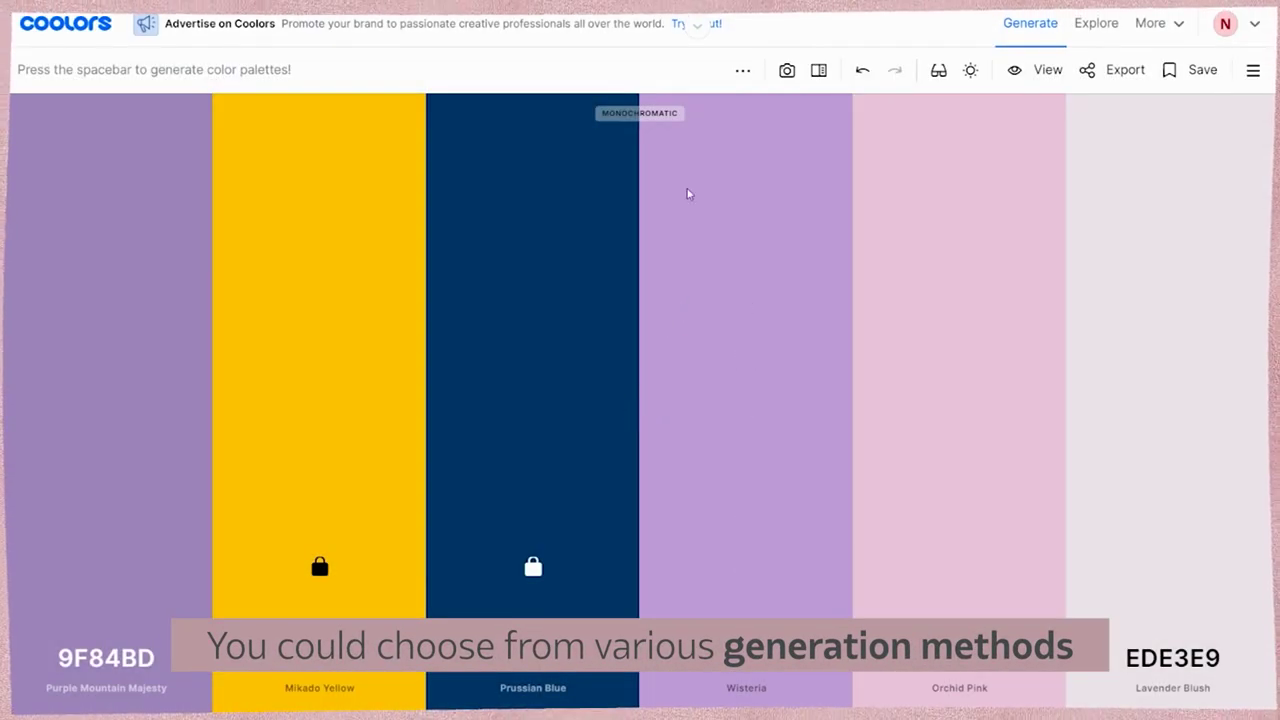
pyautogui.press('space')
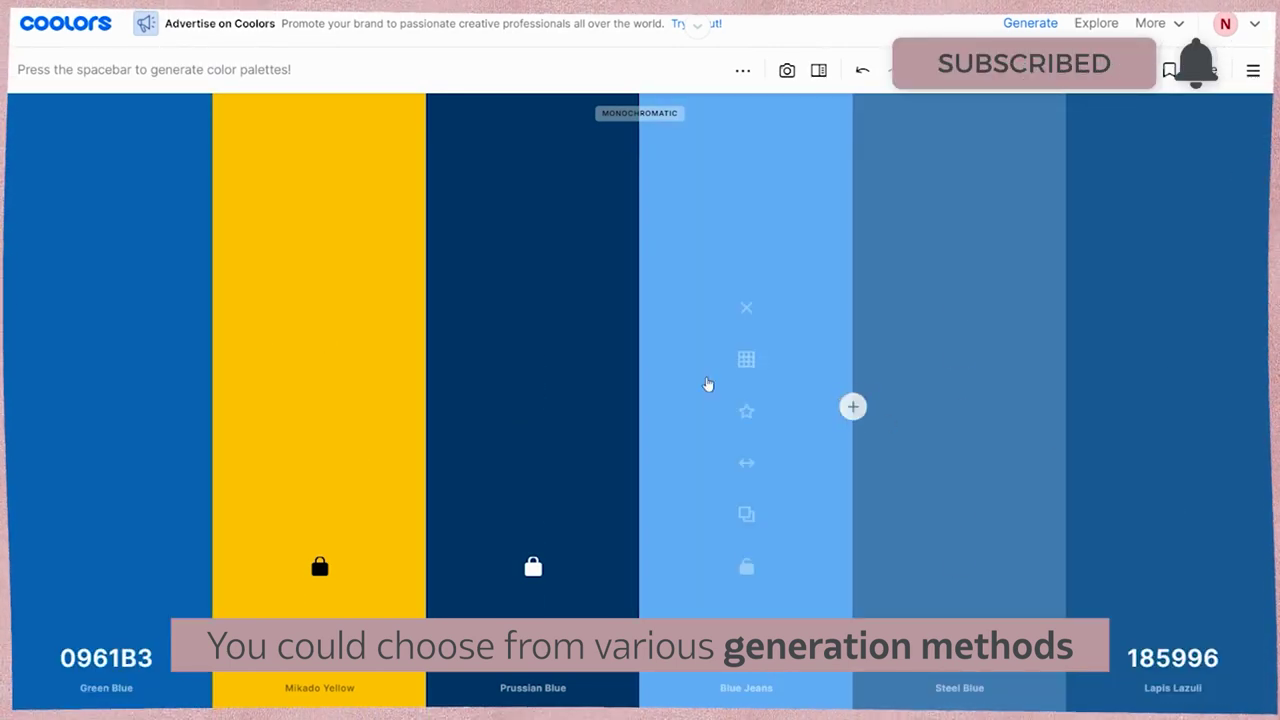
# Step: Generate more monochromatic color combinations around the locked colors FFC300 and 003566
pyautogui.press('space')
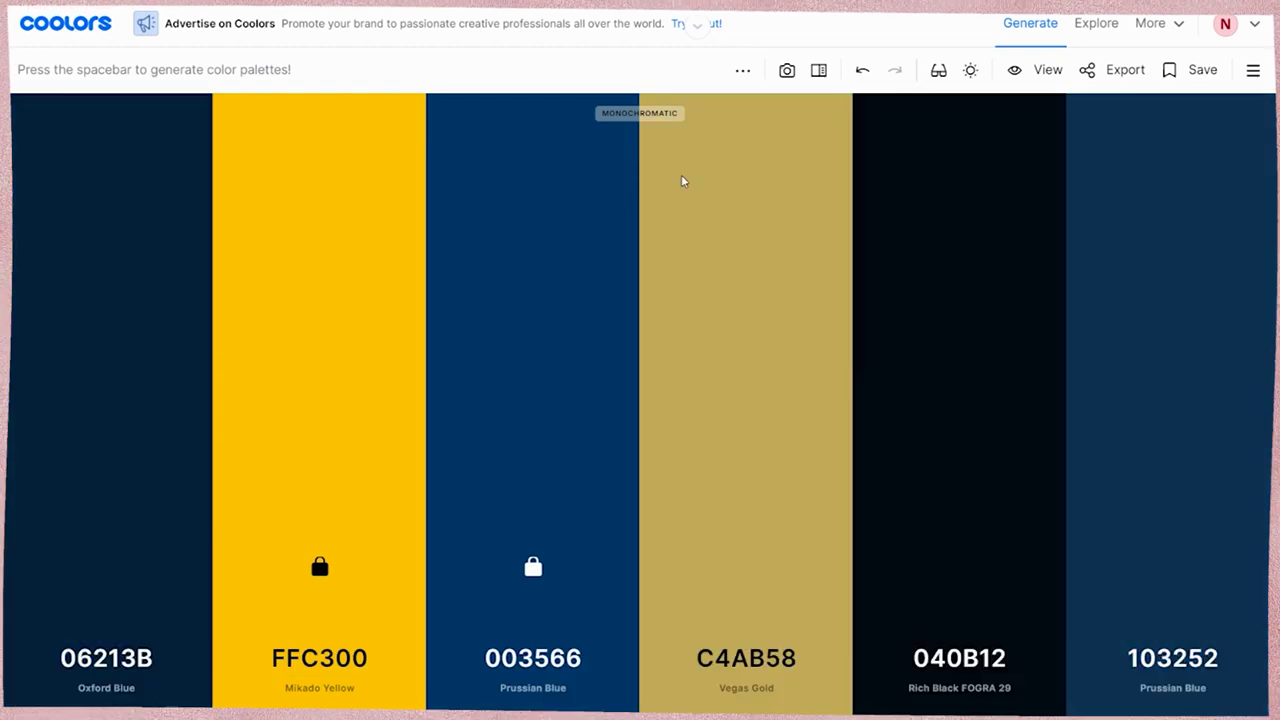
pyautogui.press('space')
pyautogui.press('space')
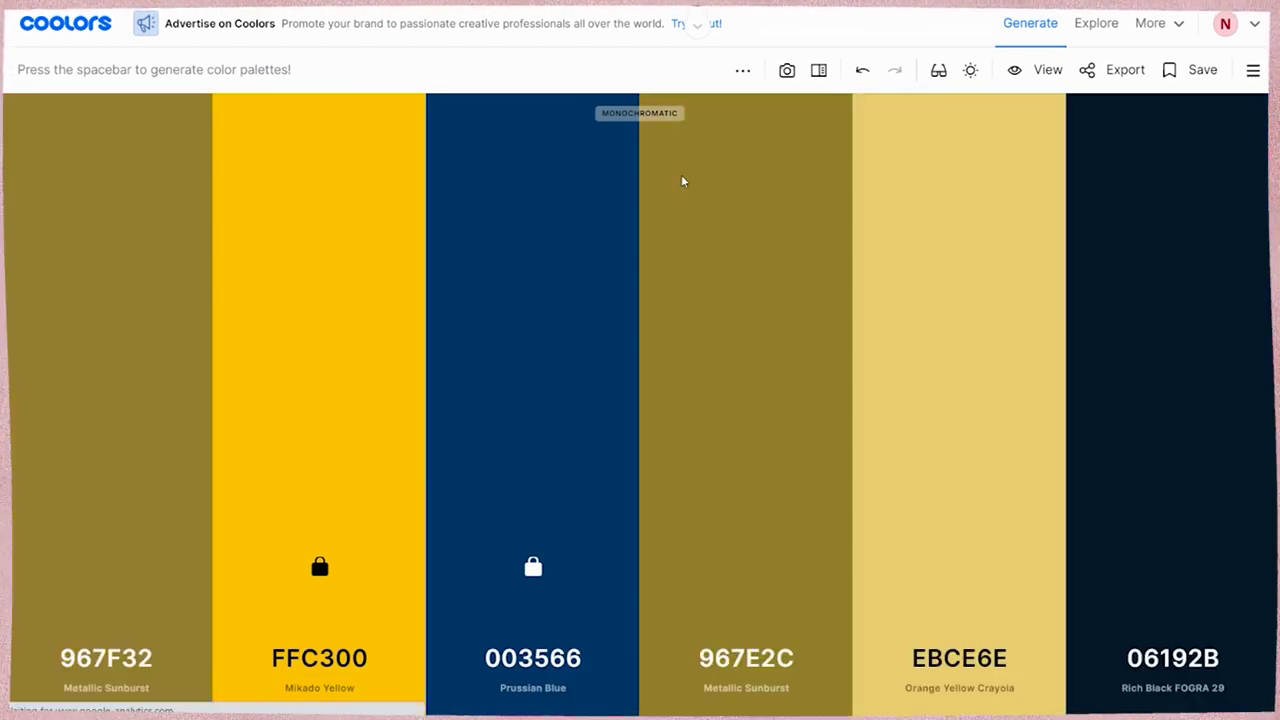
# Step: Set the generate method to Analogous and generate several new colors for the unlocked columns
pyautogui.click(742, 71)
pyautogui.click(732, 109)
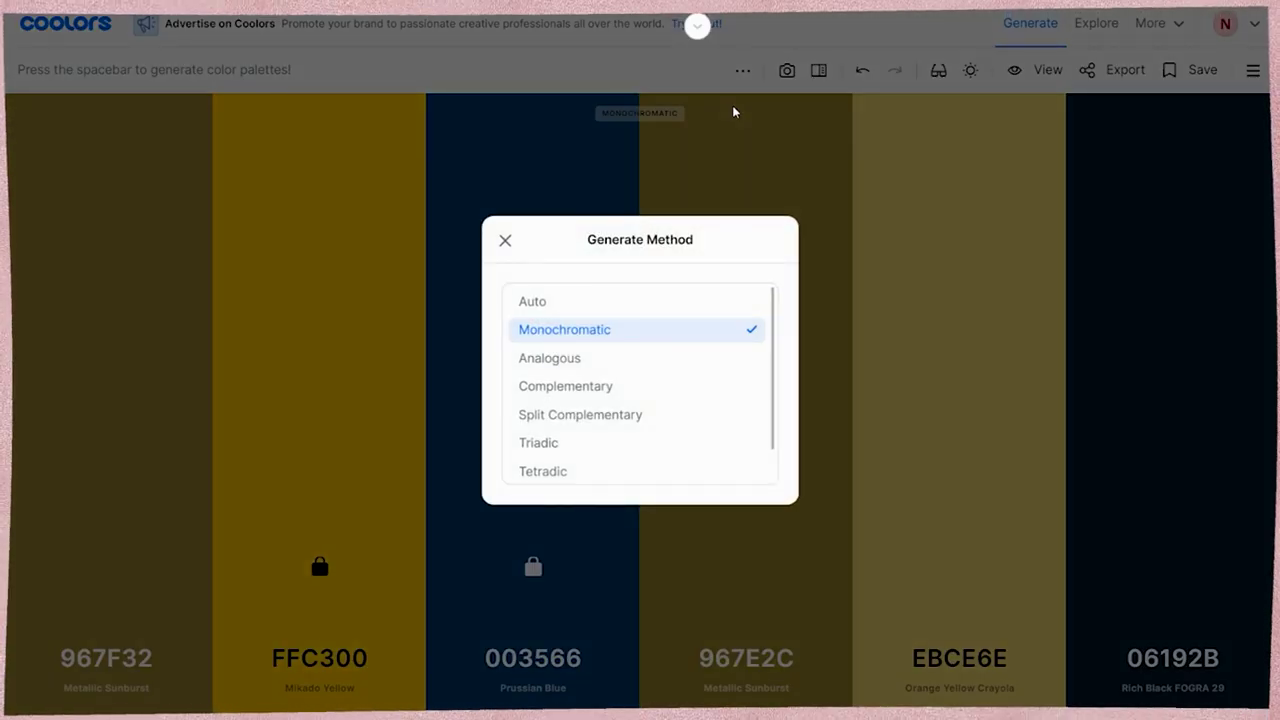
pyautogui.click(655, 358)
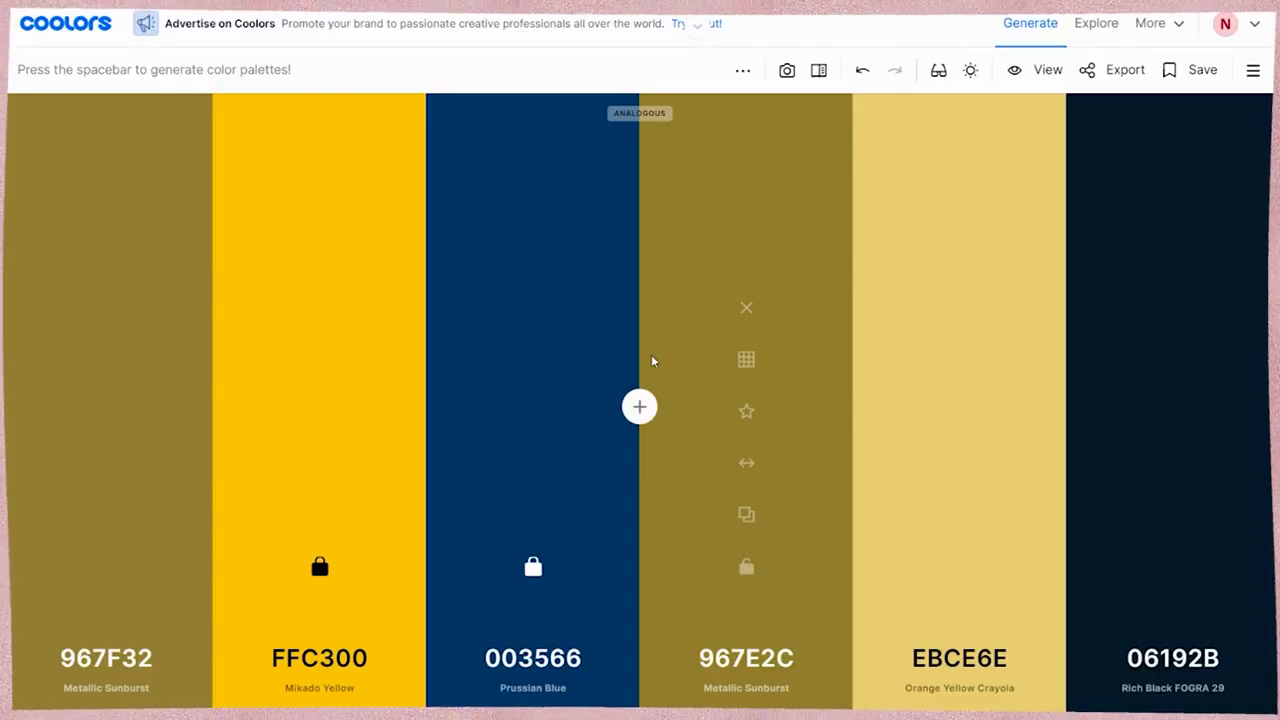
pyautogui.press('space')
pyautogui.press('space')
pyautogui.press('space')
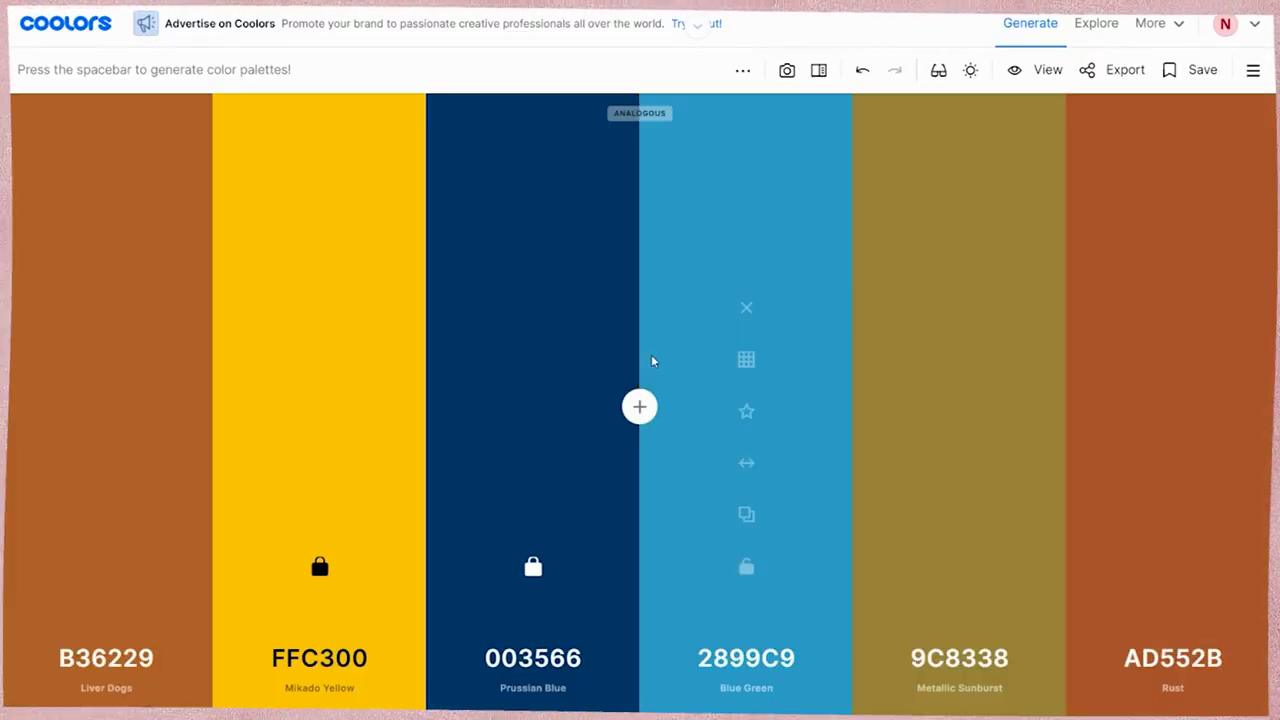
# Step: Set the generate method to Complementary and generate several new combinations around the locked yellow and blue
pyautogui.click(744, 77)
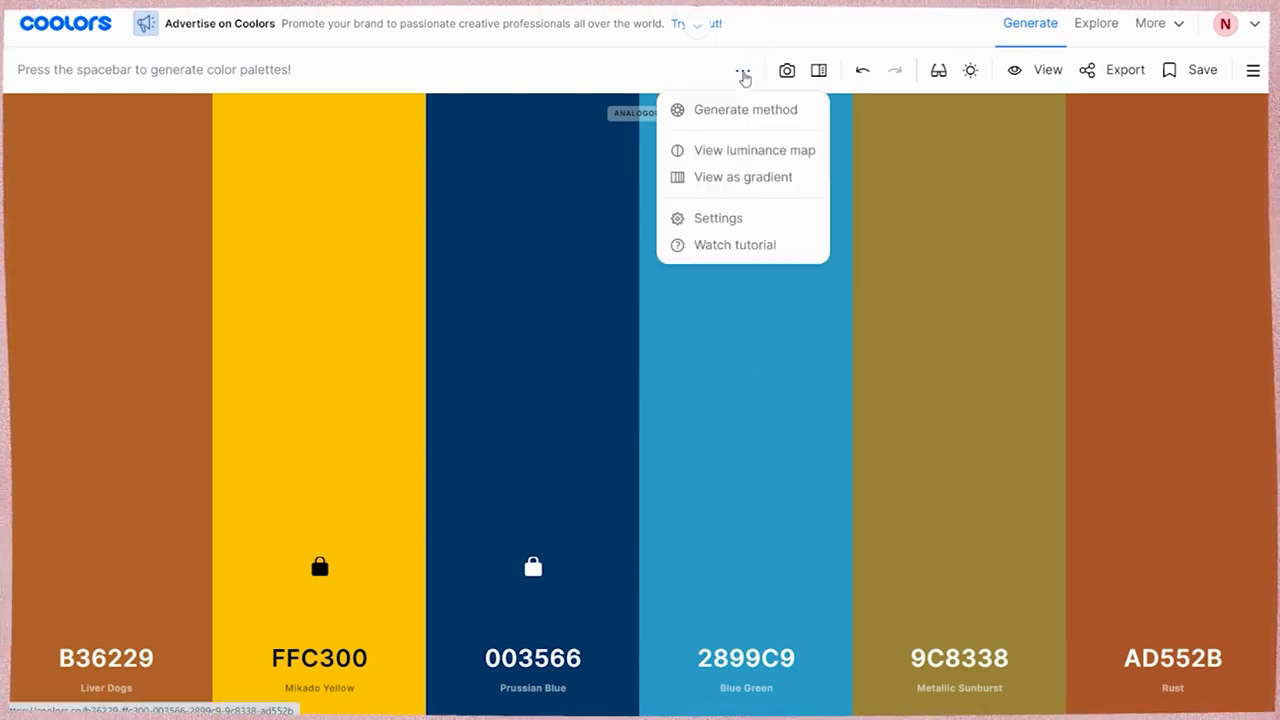
pyautogui.click(697, 118)
pyautogui.click(737, 78)
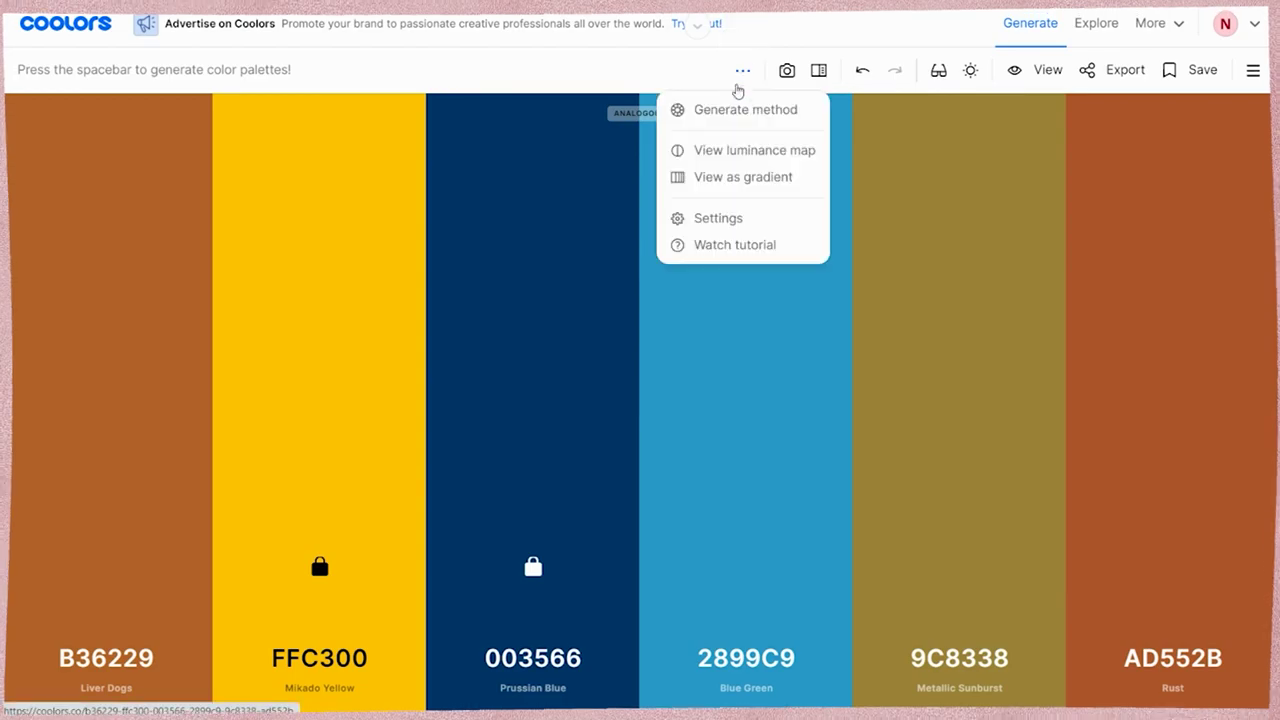
pyautogui.click(737, 107)
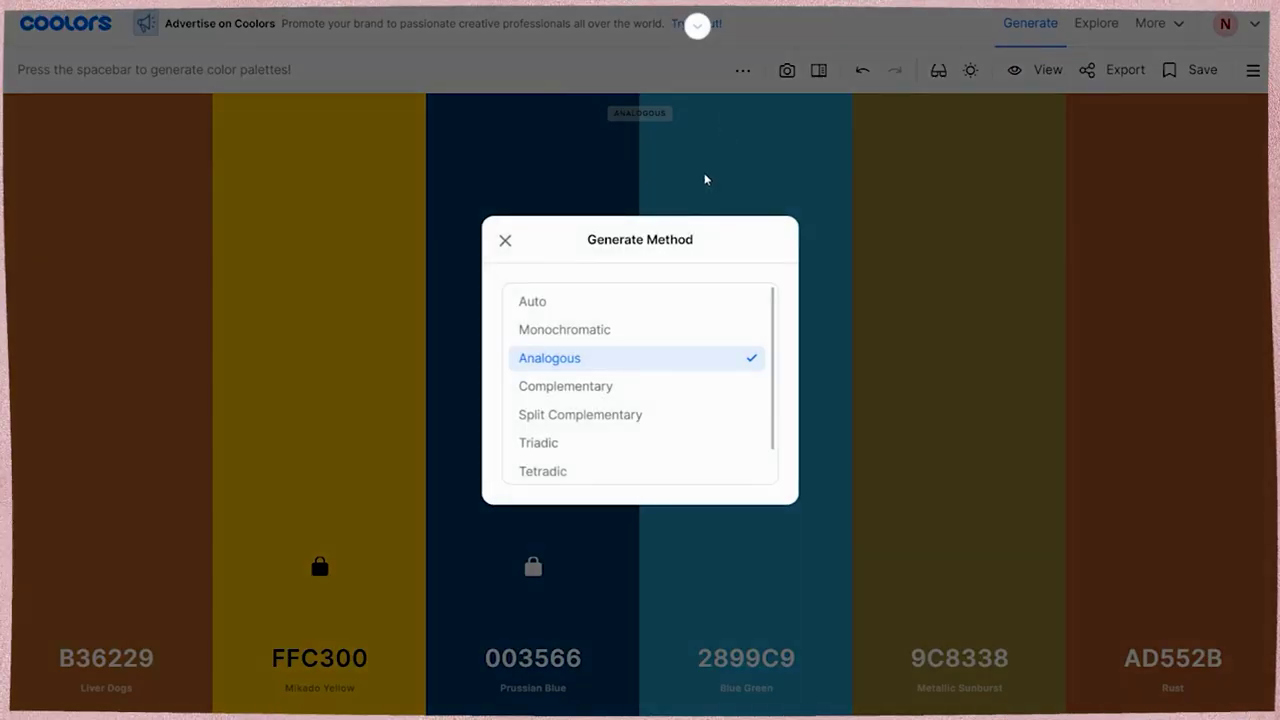
pyautogui.click(598, 390)
pyautogui.press('space')
pyautogui.press('space')
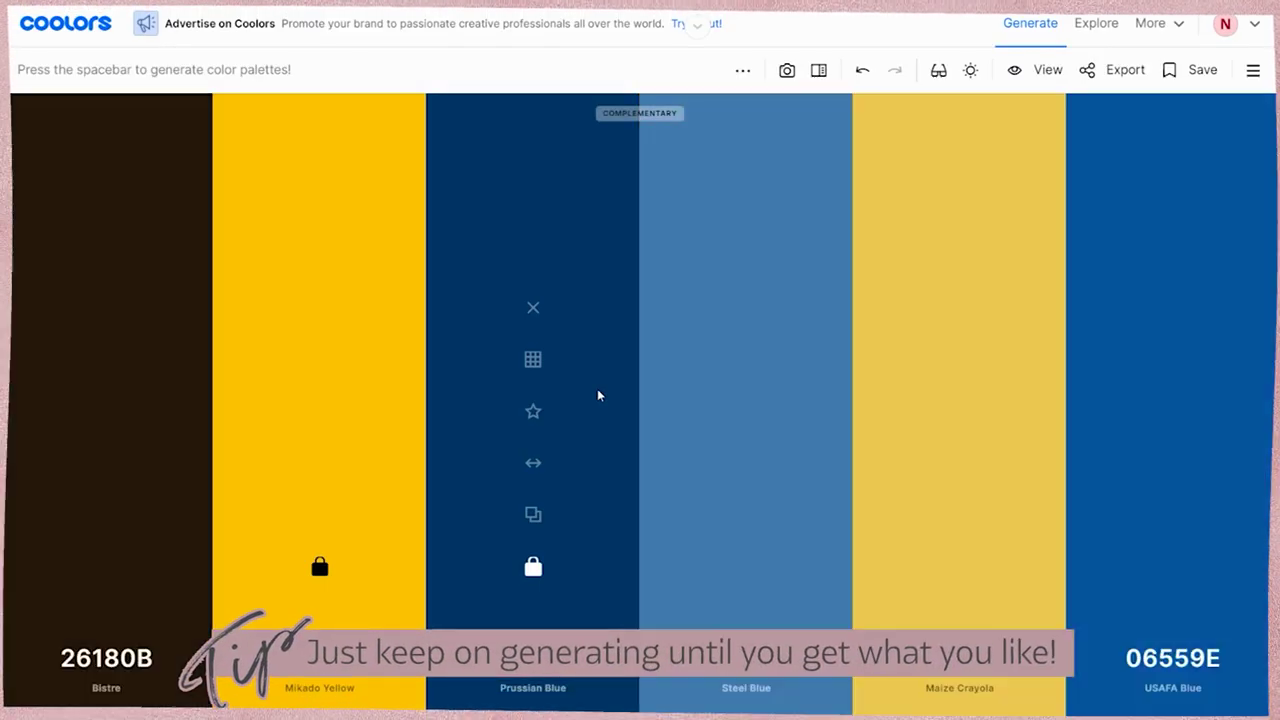
pyautogui.press('space')
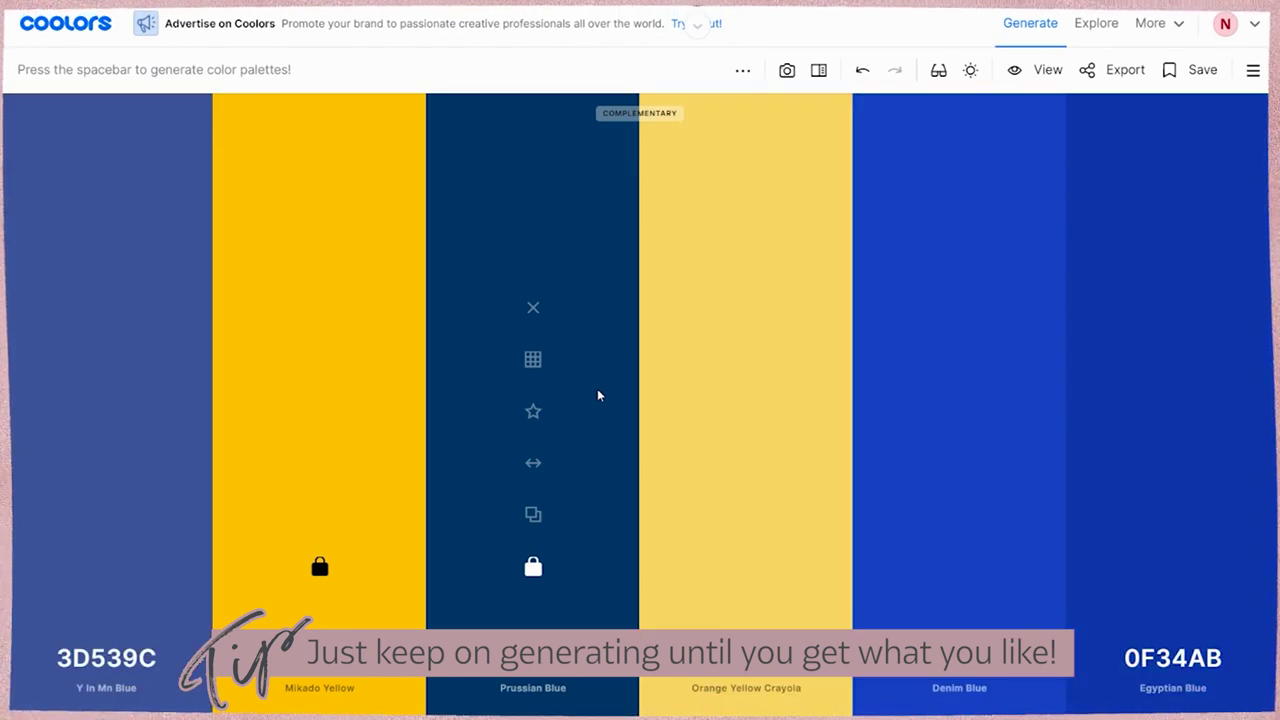
pyautogui.press('space')
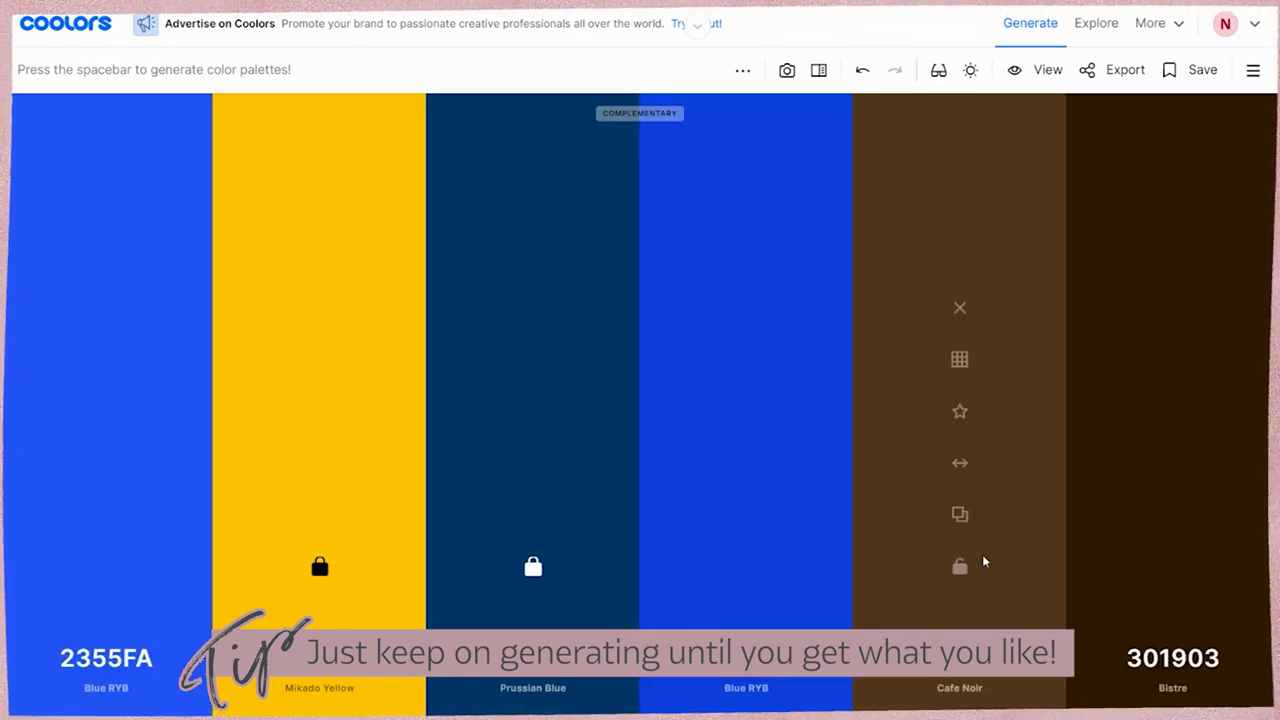
# Step: Lock the Bistre color 301903 and generate new complementary colors for the remaining unlocked columns
pyautogui.click(1173, 567)
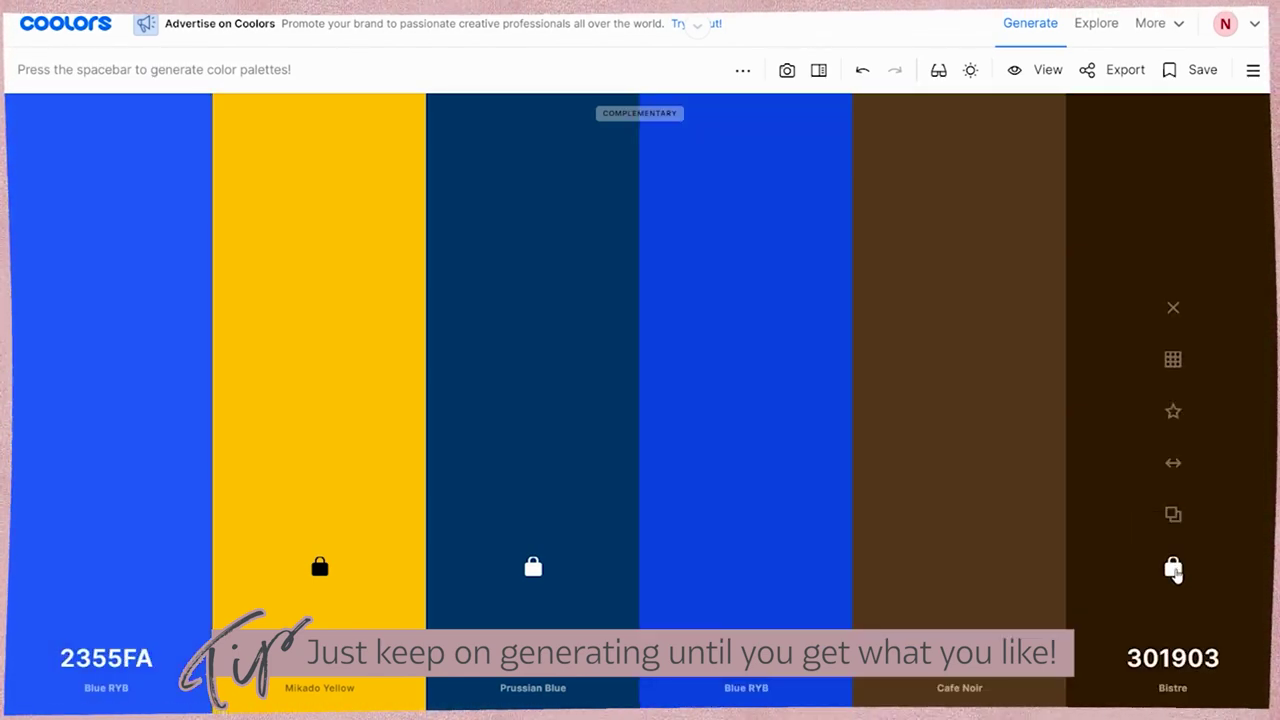
pyautogui.press('space')
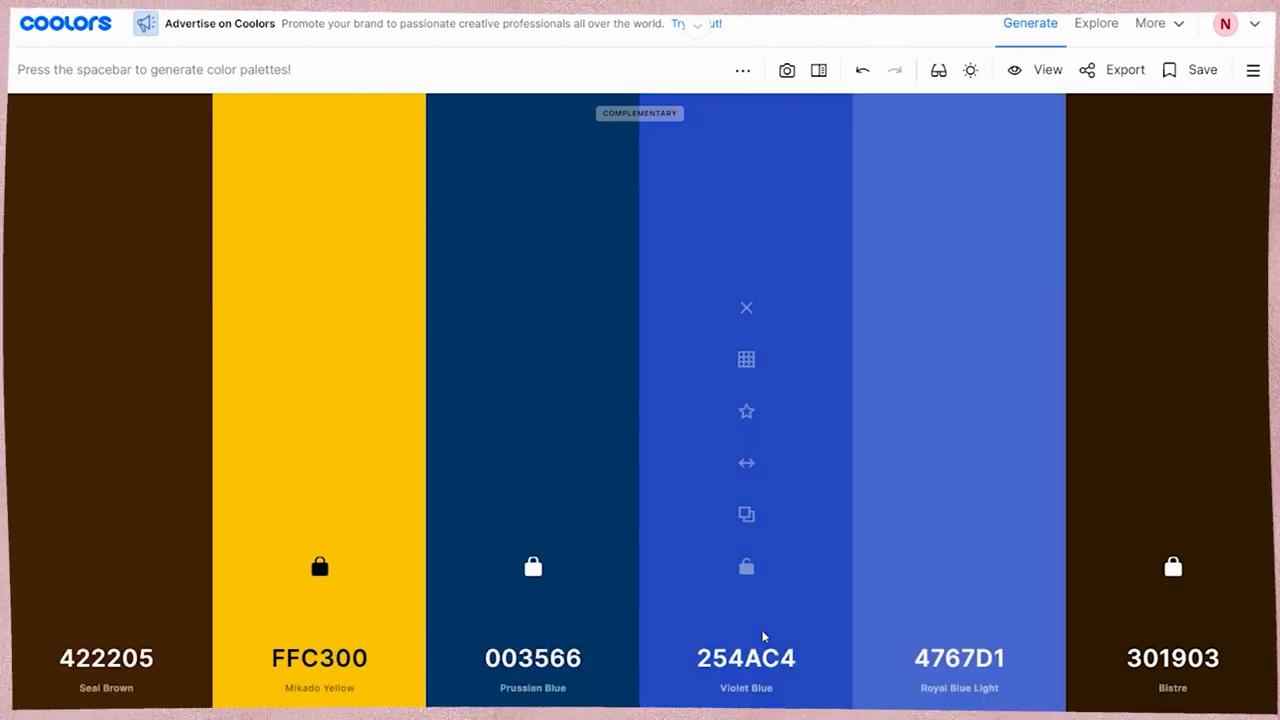
pyautogui.press('space')
pyautogui.press('space')
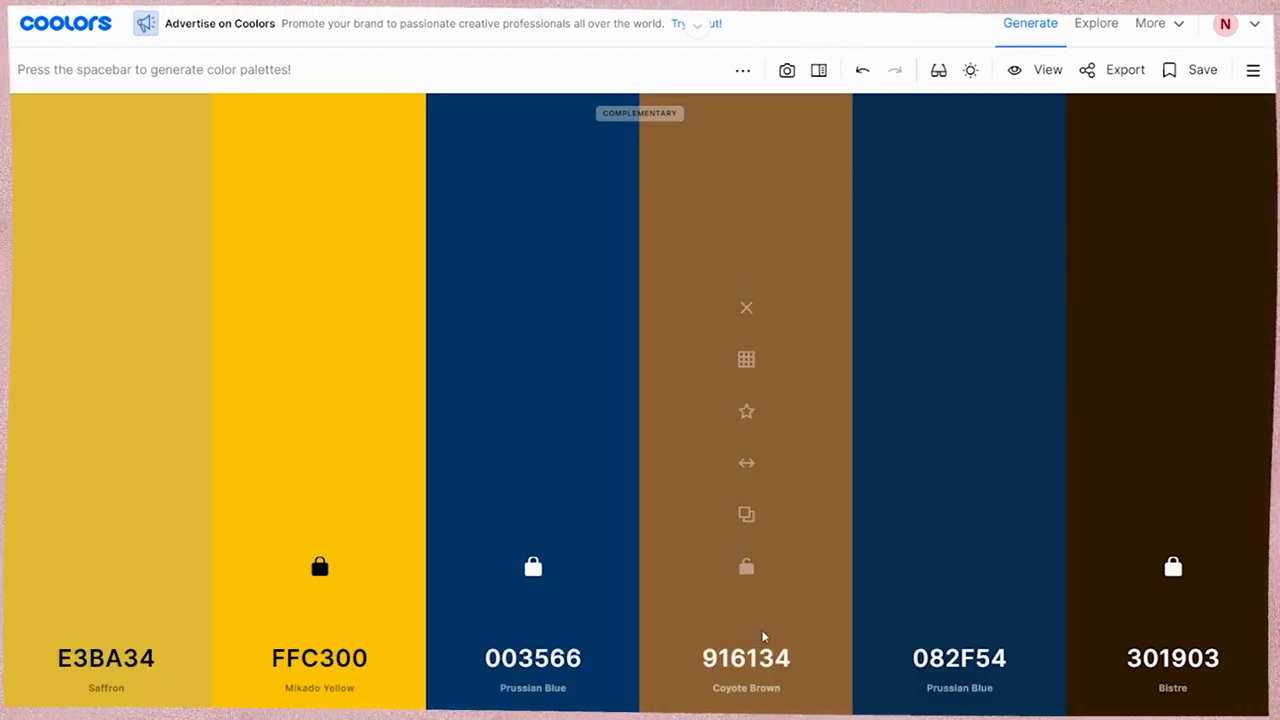
# Step: Set the generate method to Split Complementary and generate new colors for the three unlocked columns
pyautogui.click(745, 67)
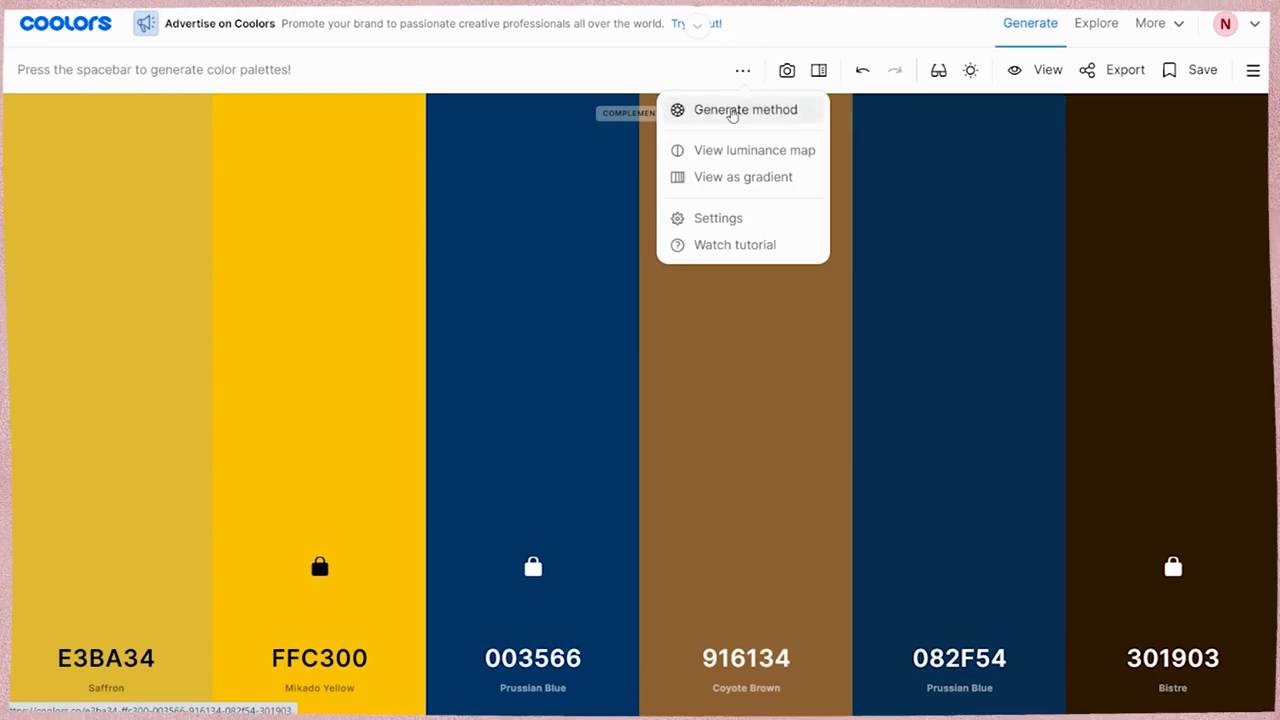
pyautogui.click(734, 107)
pyautogui.click(677, 411)
pyautogui.press('space')
pyautogui.press('space')
pyautogui.press('space')
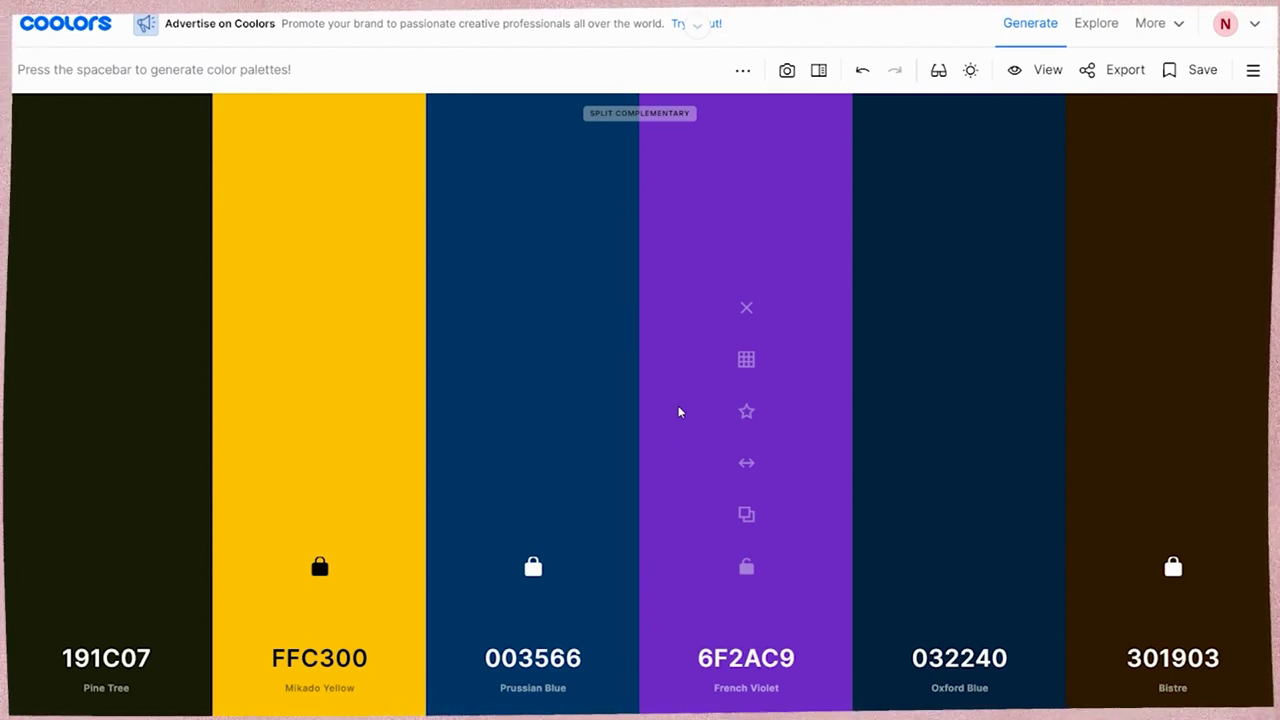
# Step: Unlock the Bistre color 301903 and remove the French Violet color 6F2AC9 from the palette
pyautogui.click(1172, 569)
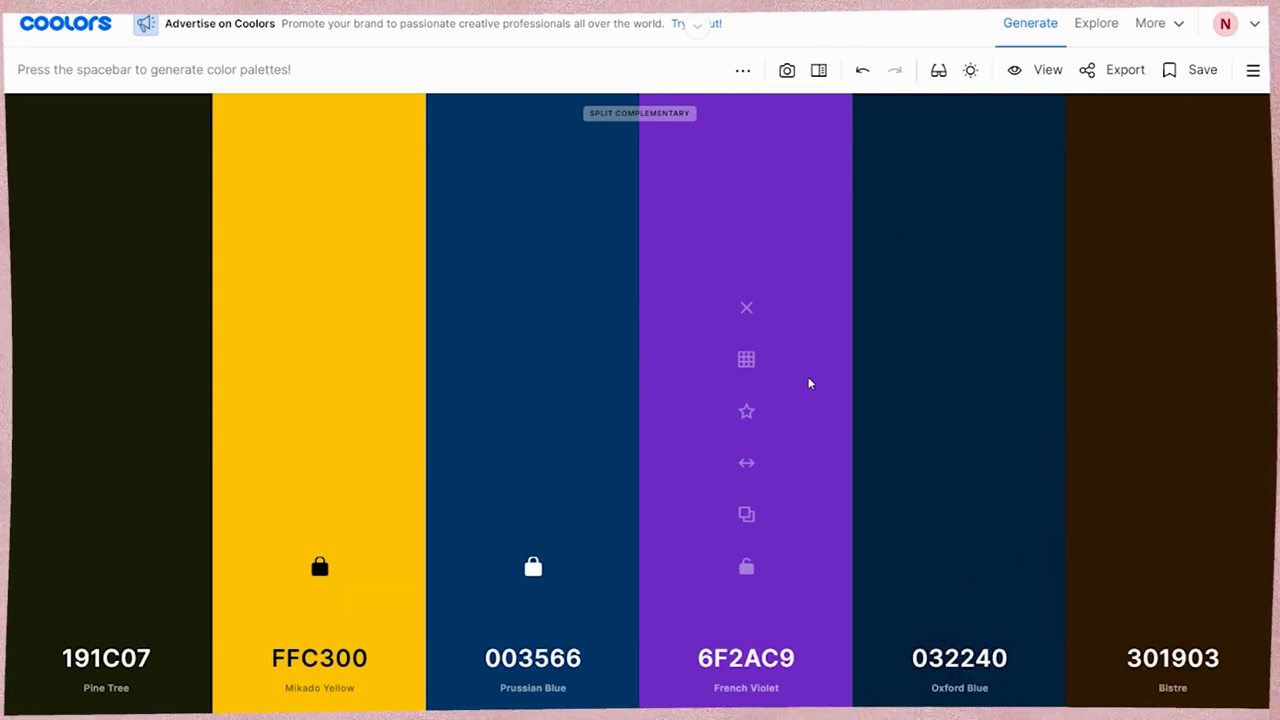
pyautogui.click(755, 315)
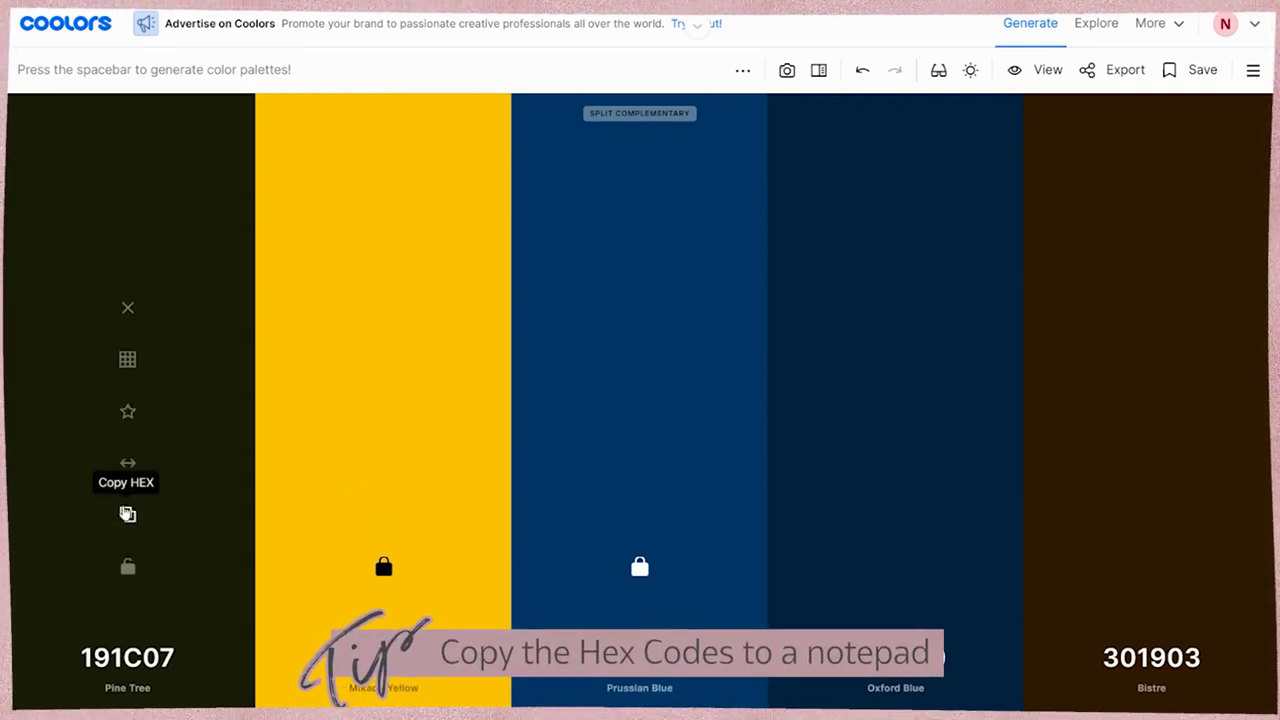
# Step: Preview the palette as a gradient with its available options, and look over the palette export formats
pyautogui.click(745, 68)
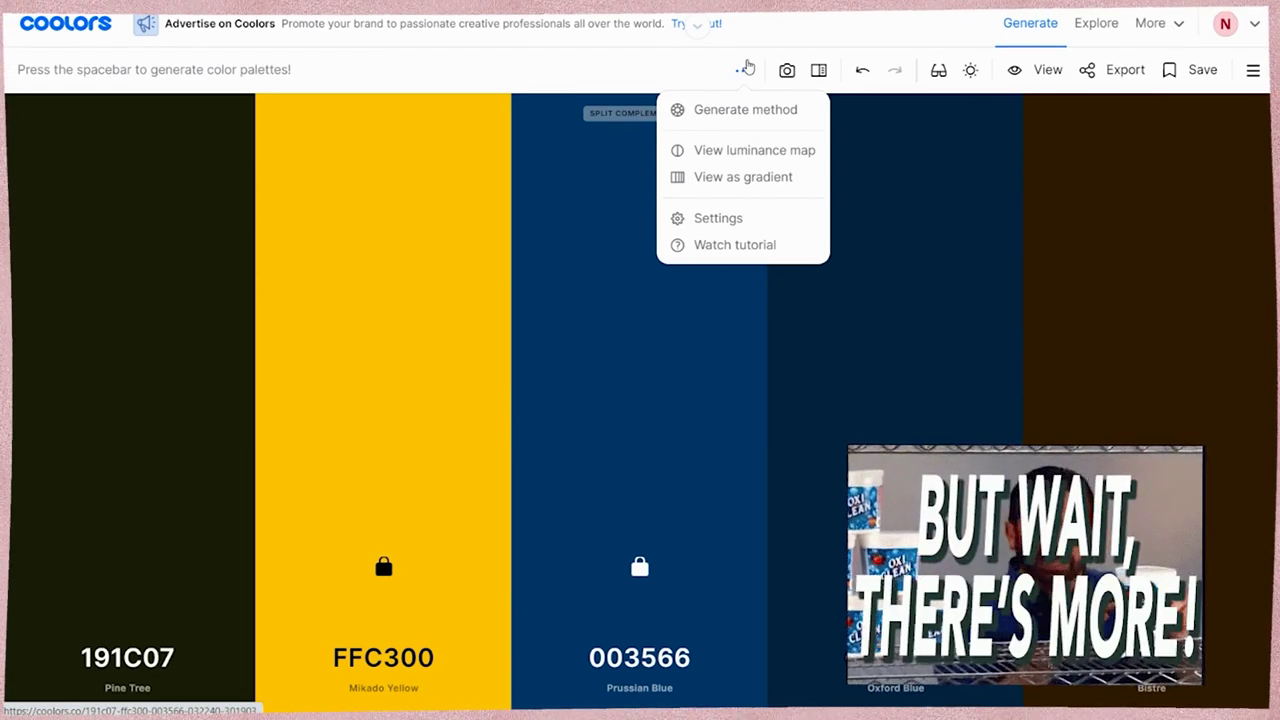
pyautogui.click(724, 176)
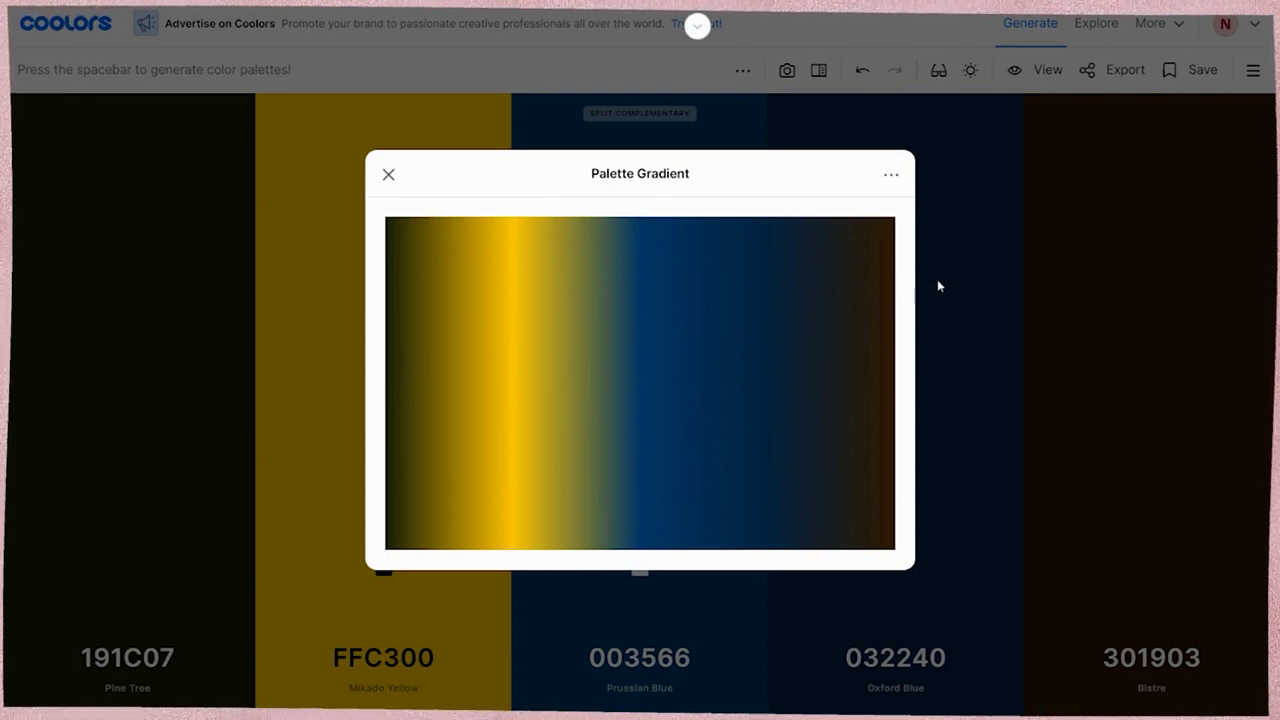
pyautogui.click(883, 186)
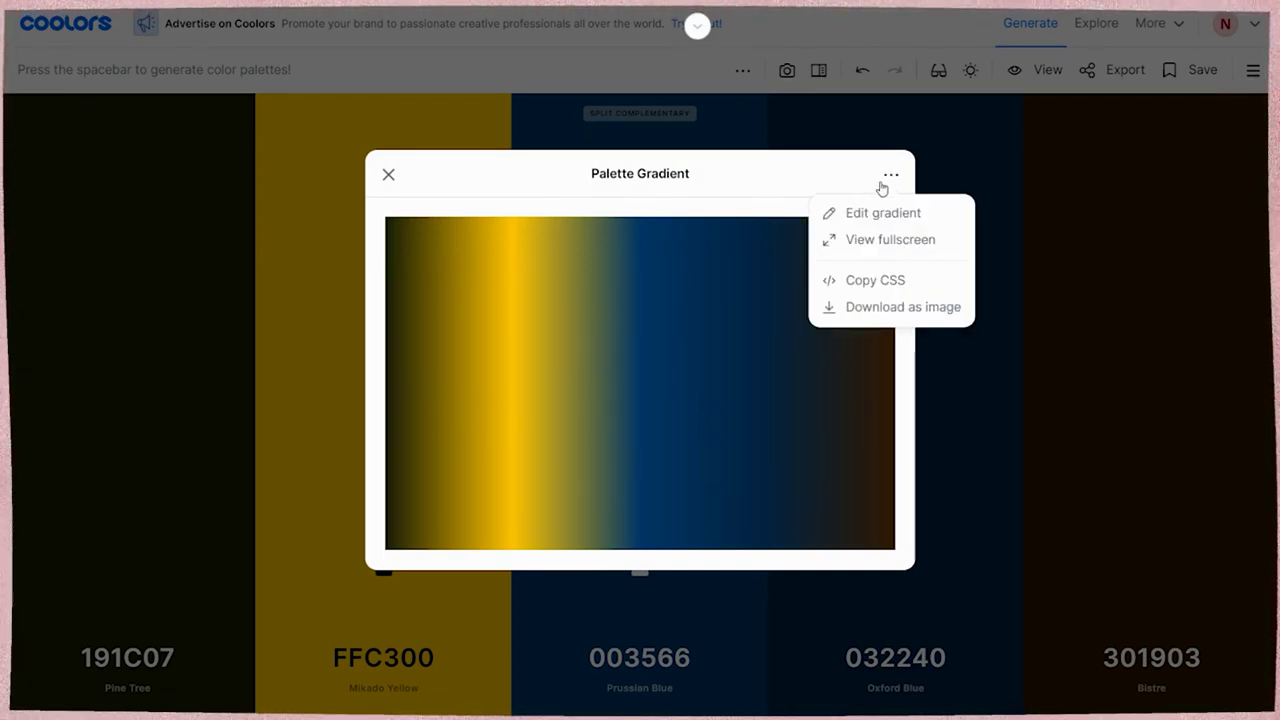
pyautogui.click(389, 174)
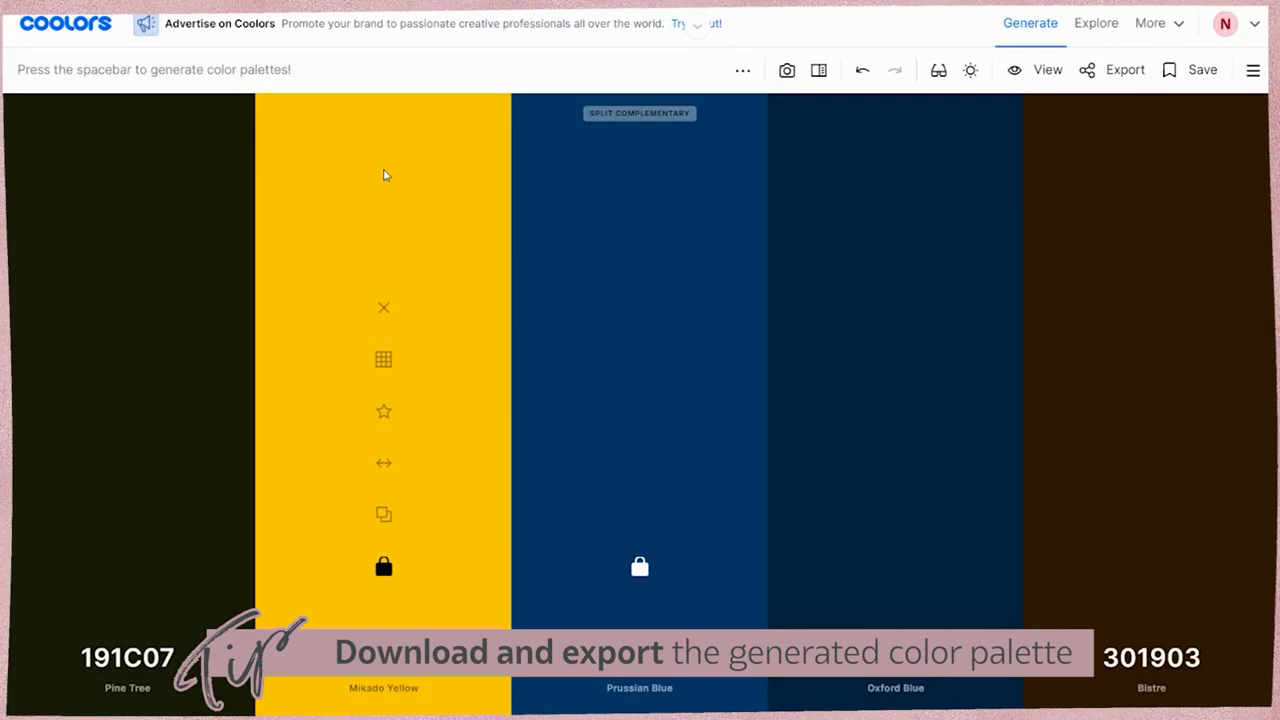
pyautogui.click(1087, 69)
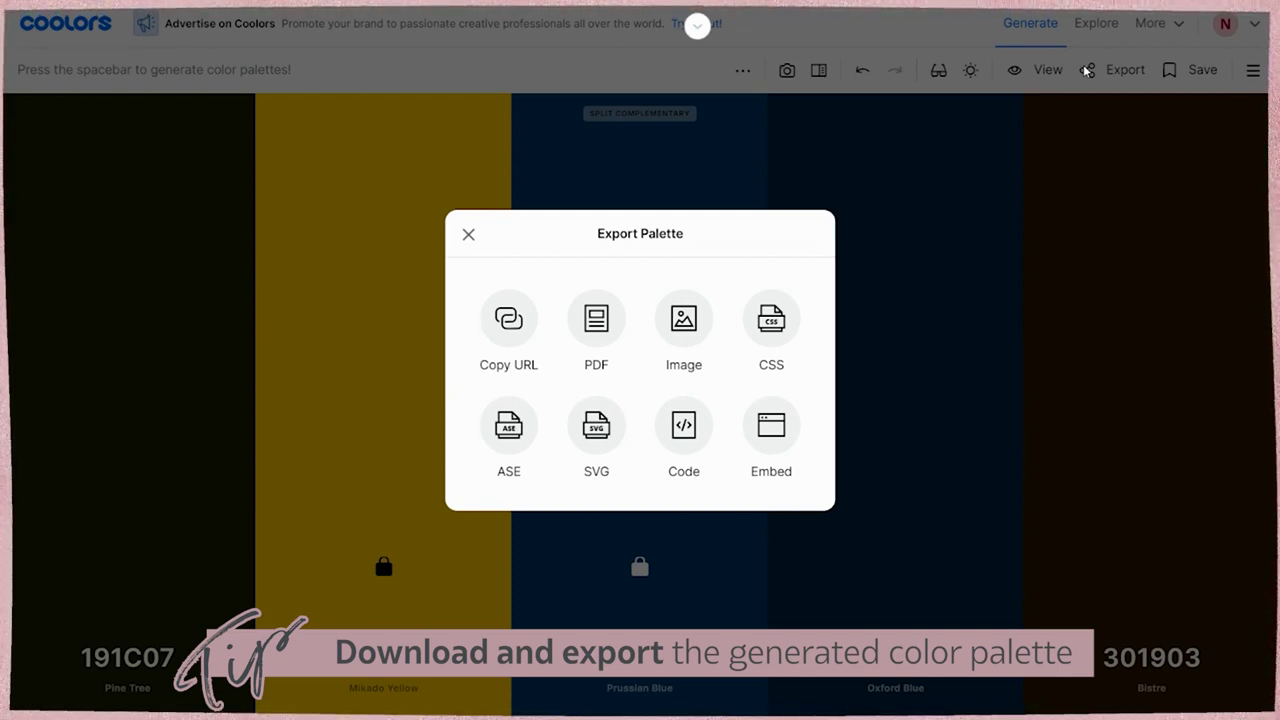
pyautogui.click(468, 234)
# Step: Save the palette as "Client ABC Color Palette", reviewing its colors, projects and collections settings before saving
pyautogui.click(1192, 72)
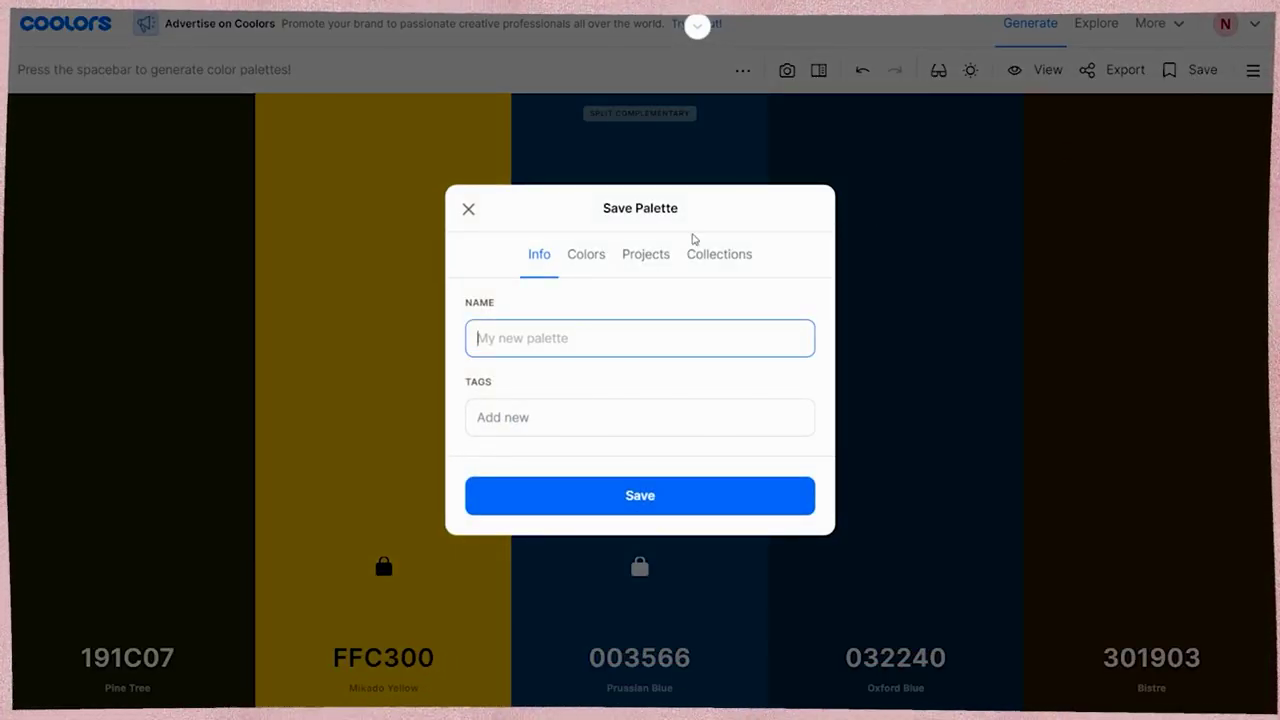
pyautogui.write('Client ABC')
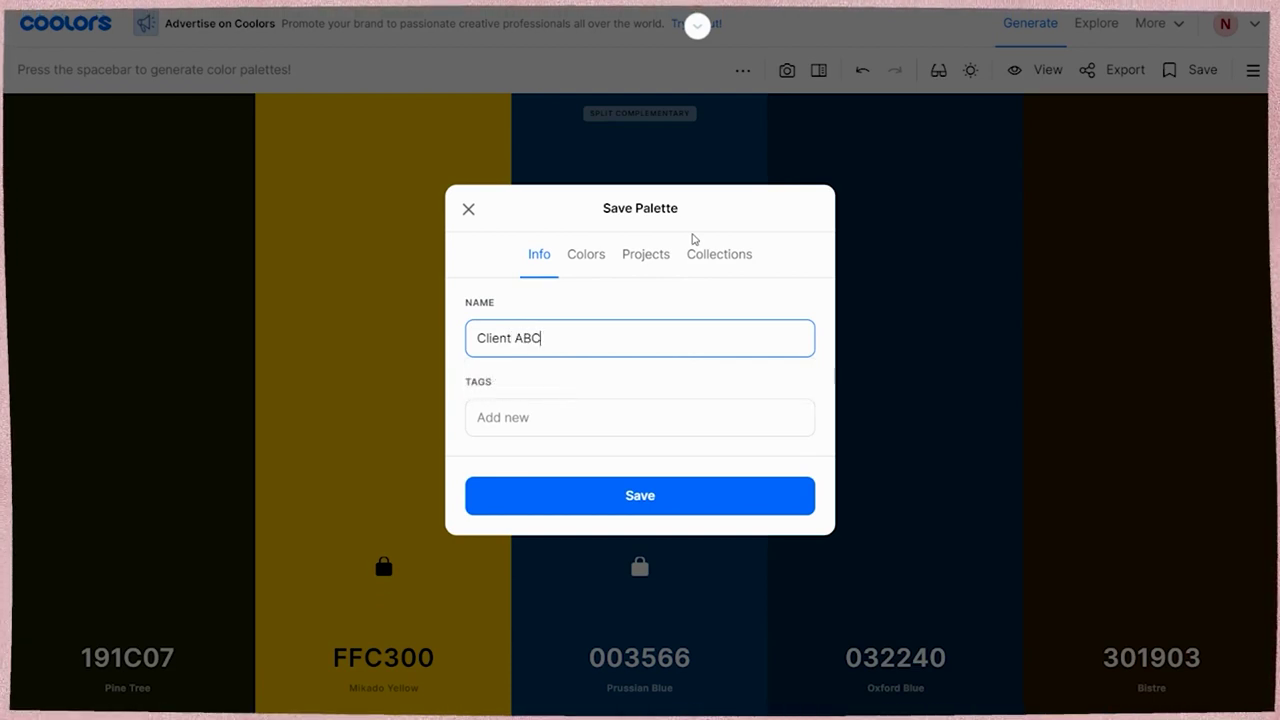
pyautogui.write(' Color')
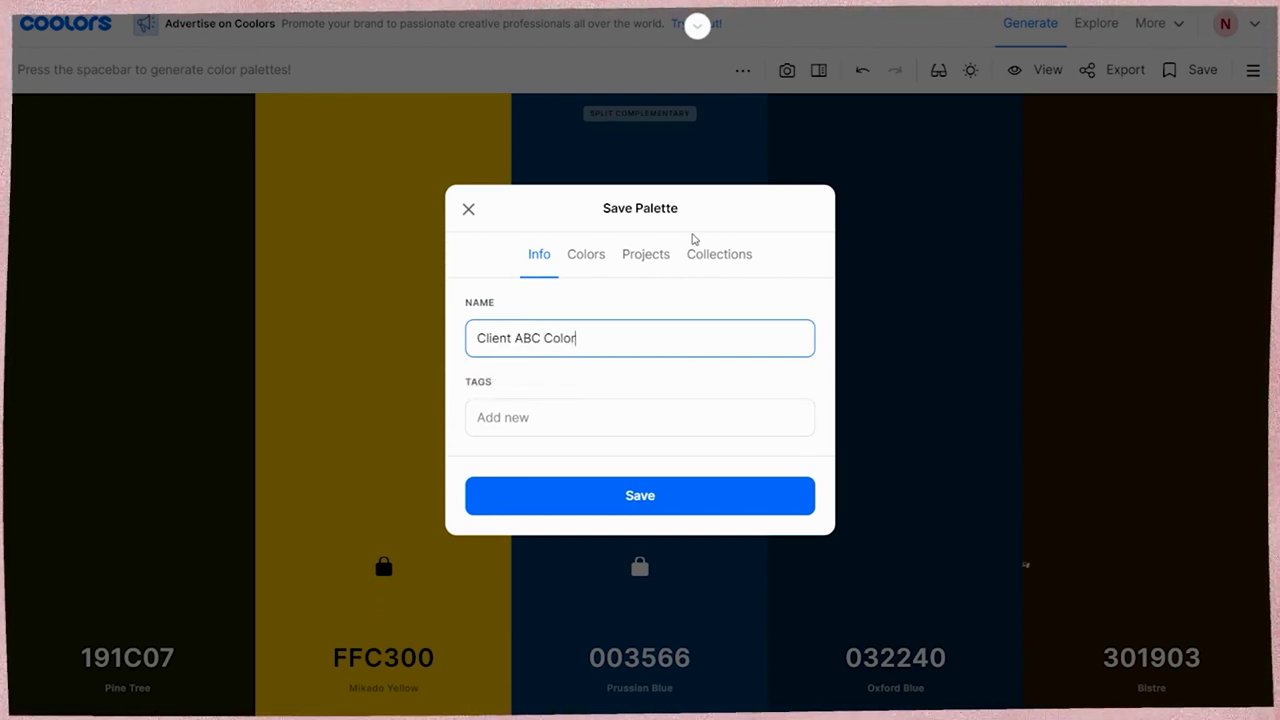
pyautogui.write(' Palette')
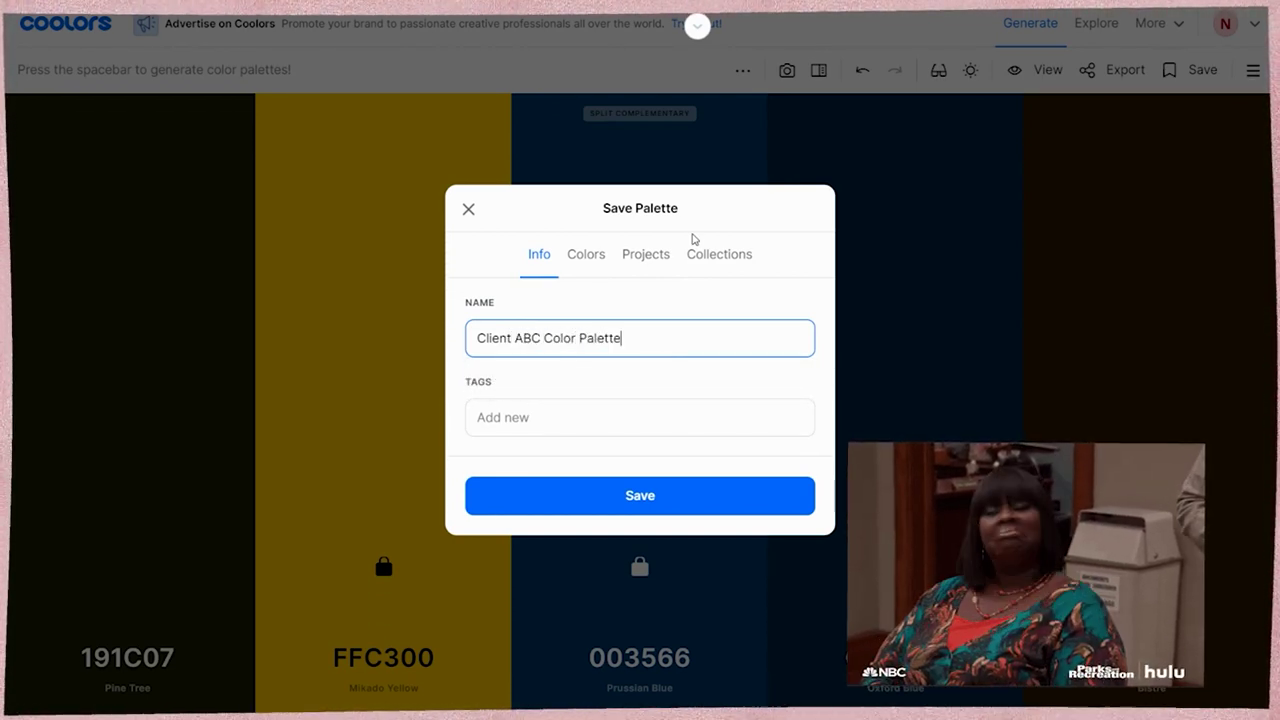
pyautogui.click(594, 255)
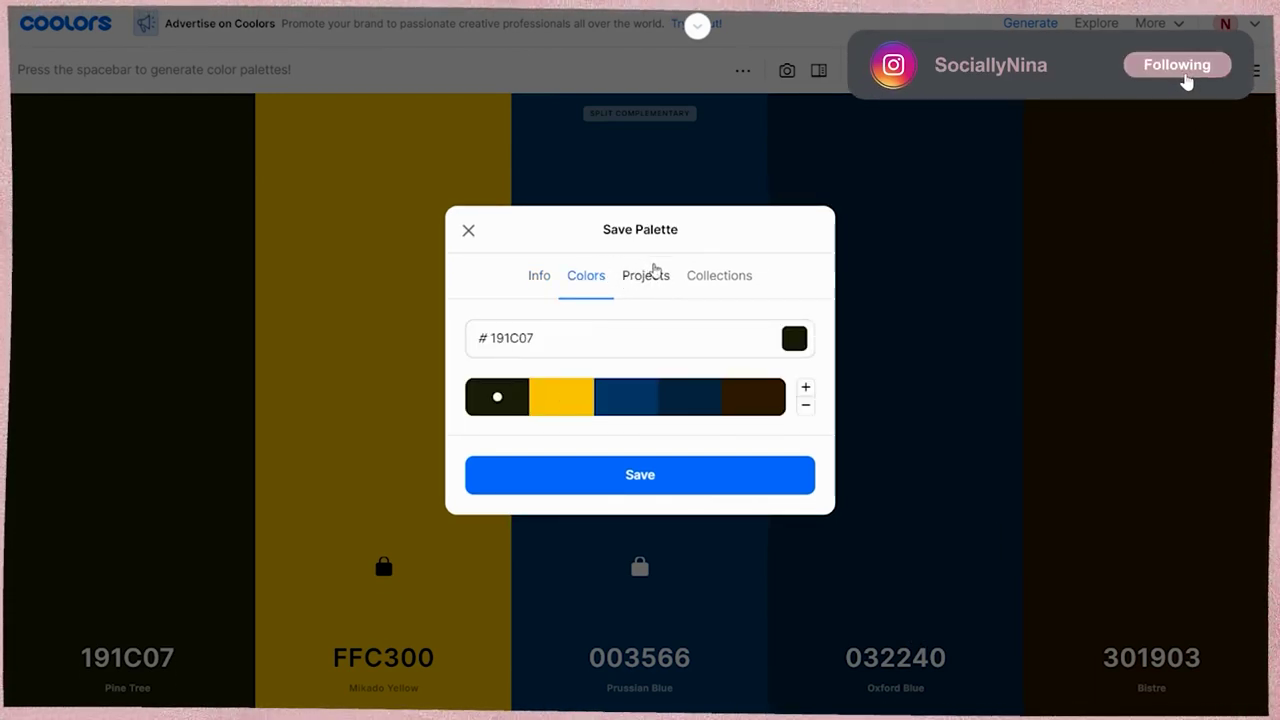
pyautogui.click(650, 272)
pyautogui.click(720, 252)
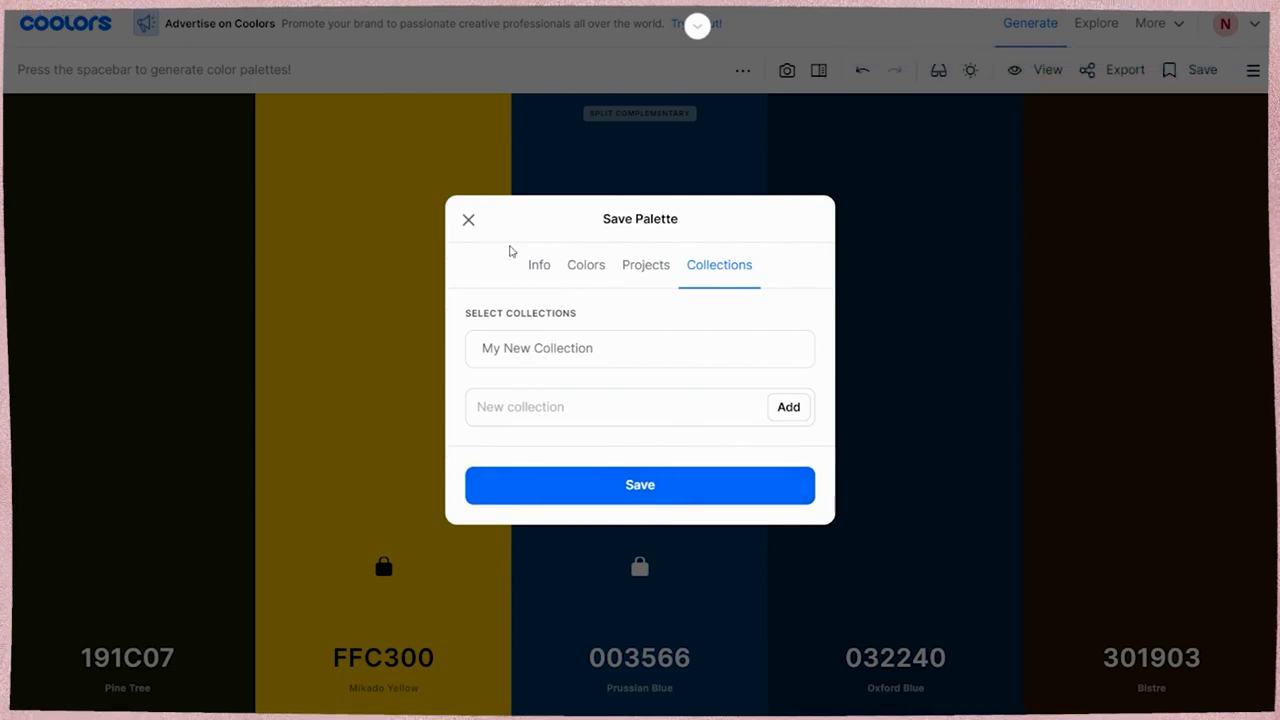
pyautogui.click(538, 264)
pyautogui.click(551, 506)
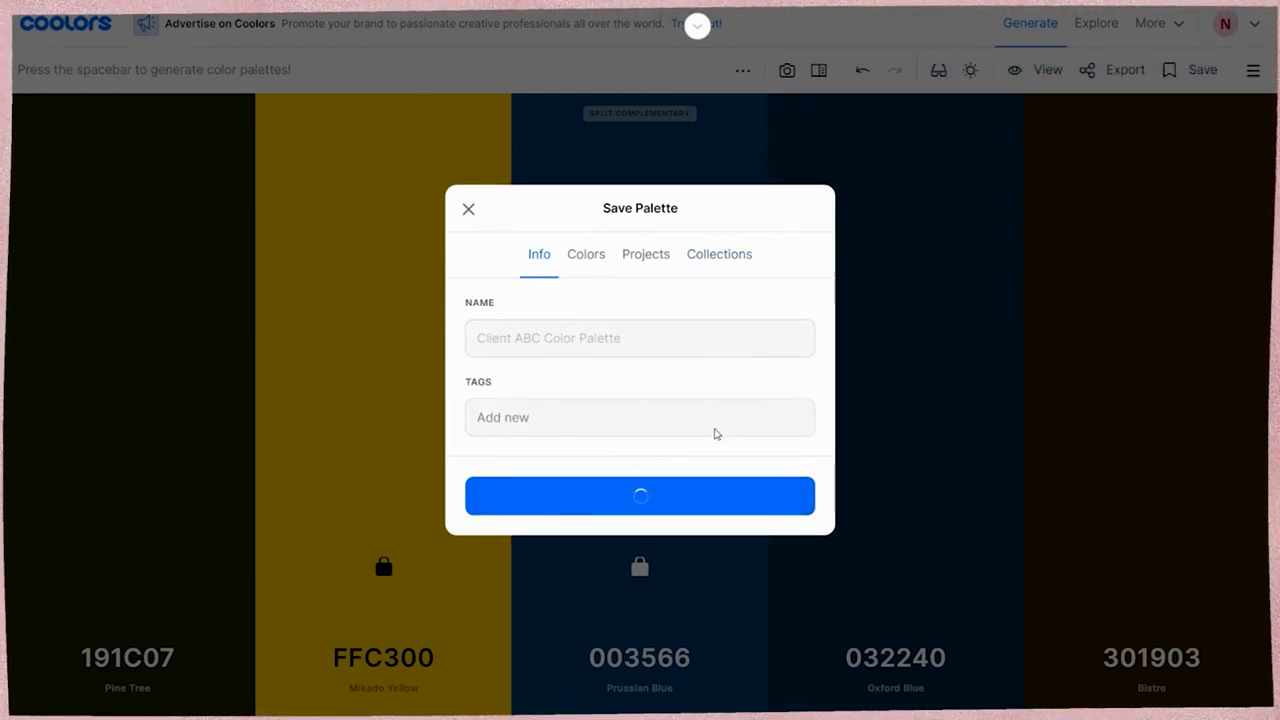
pyautogui.click(1122, 72)
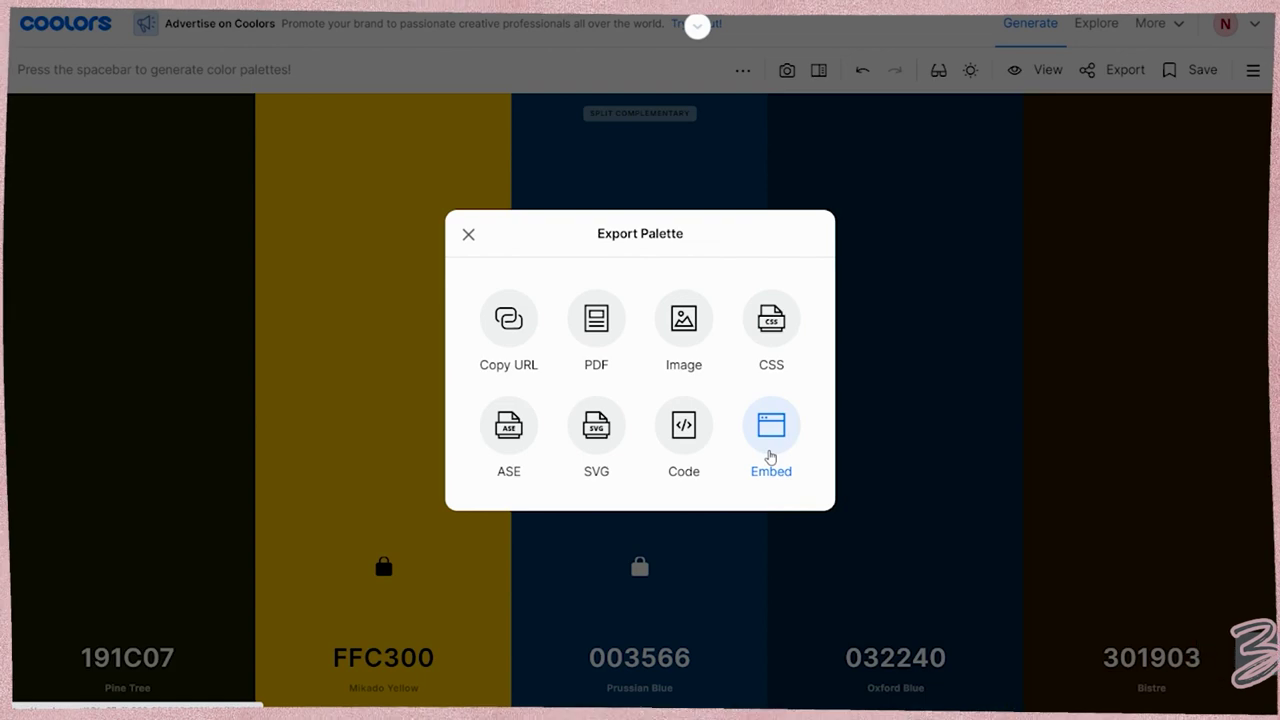
pyautogui.click(595, 343)
pyautogui.write('My Perfect Color Palette')
pyautogui.press('Tab')
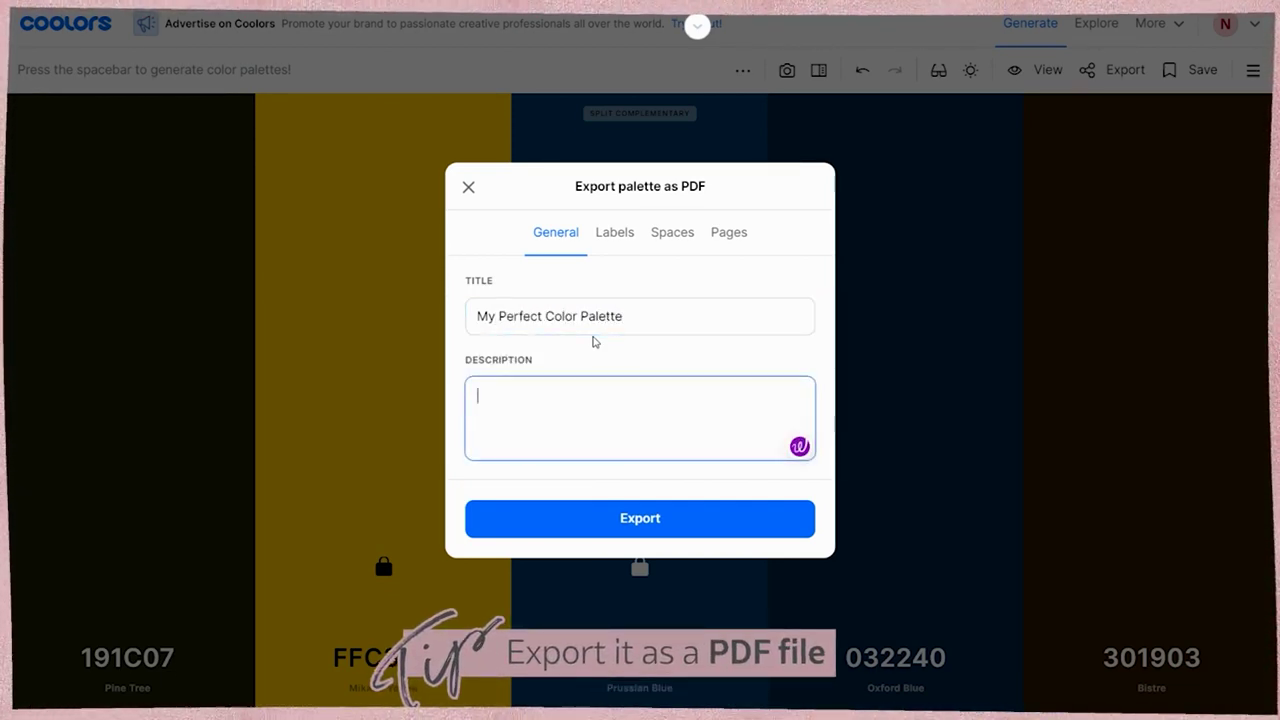
pyautogui.write('Client Name my webs')
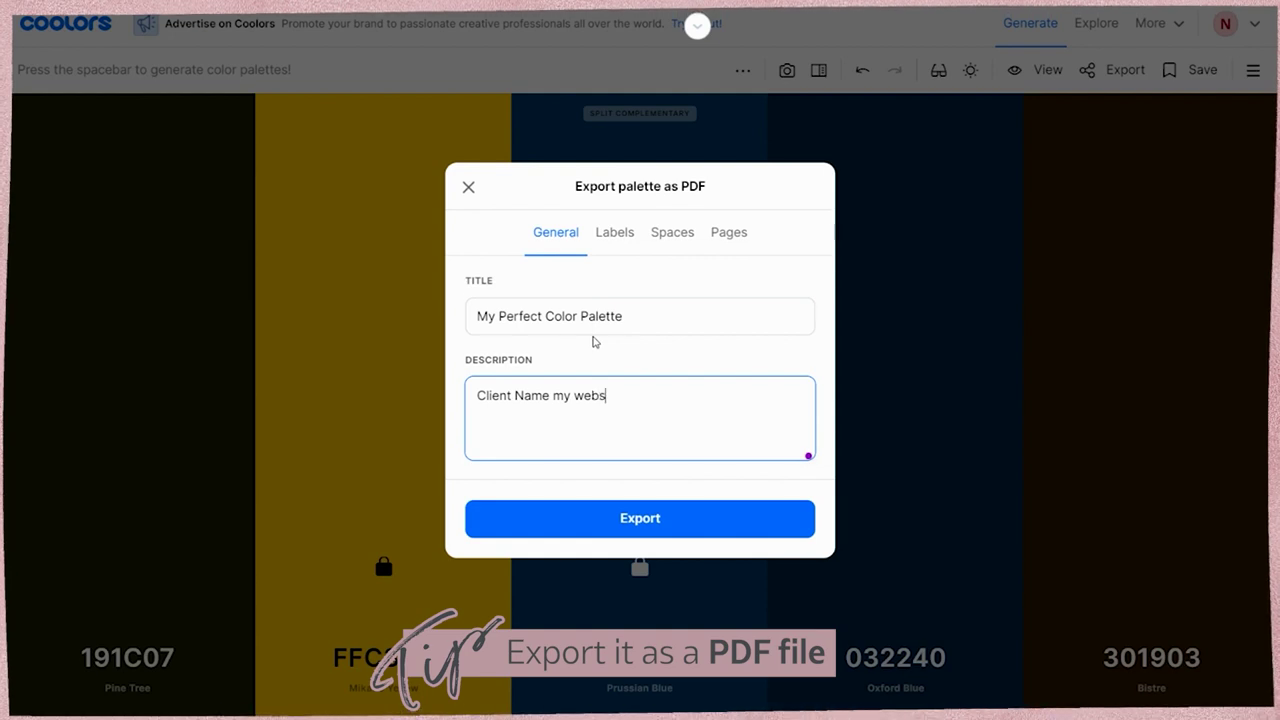
pyautogui.write('it')
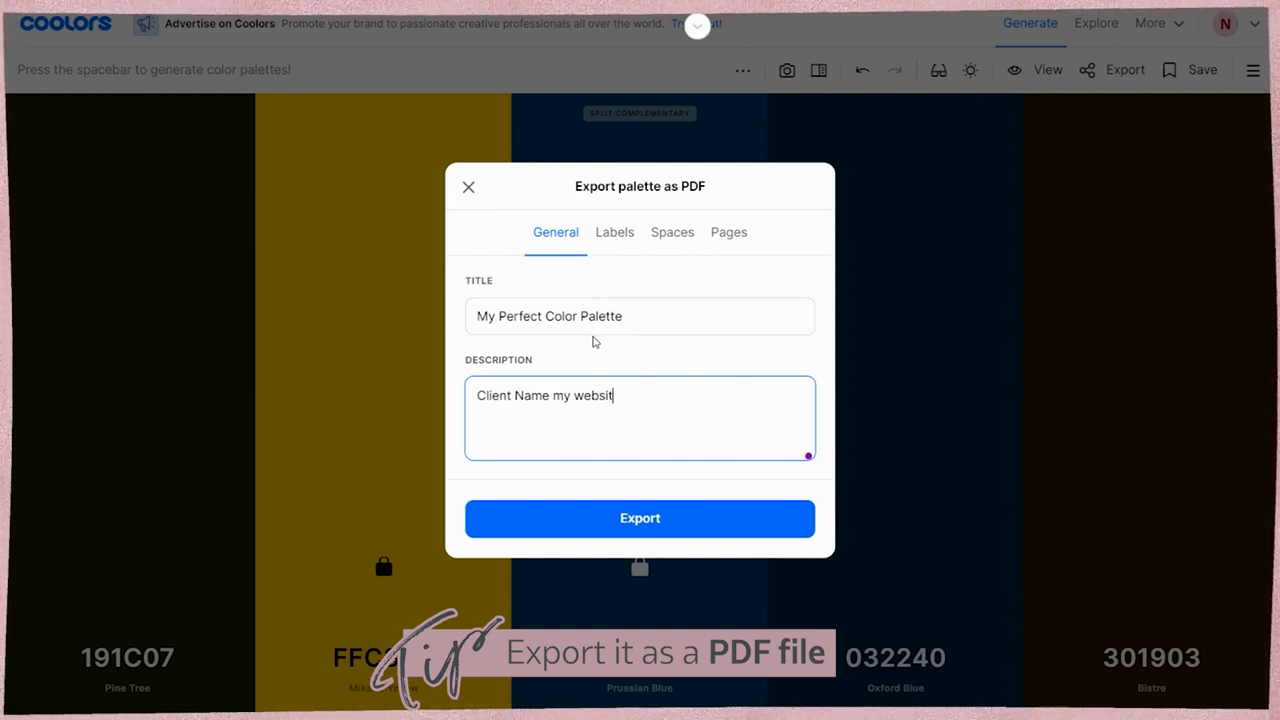
pyautogui.write('e we')
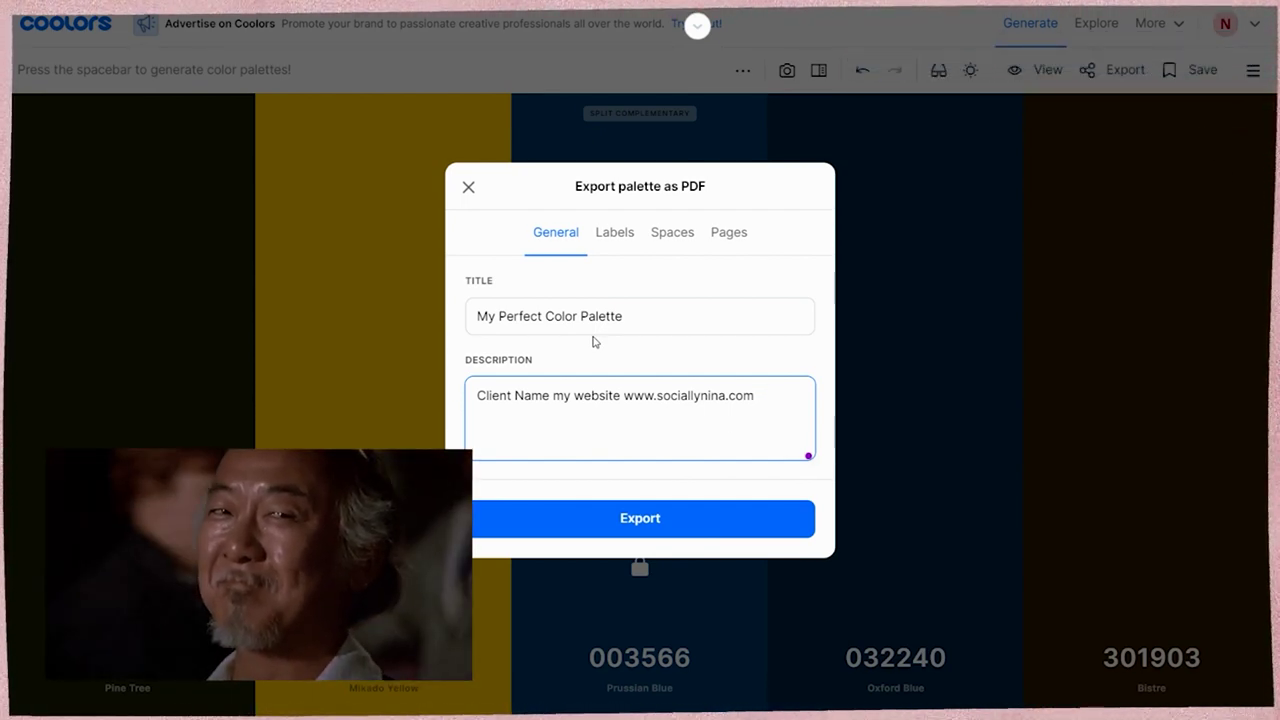
# Step: Label the first three palette colors Black, Yellow and Navy for the PDF export
pyautogui.click(618, 231)
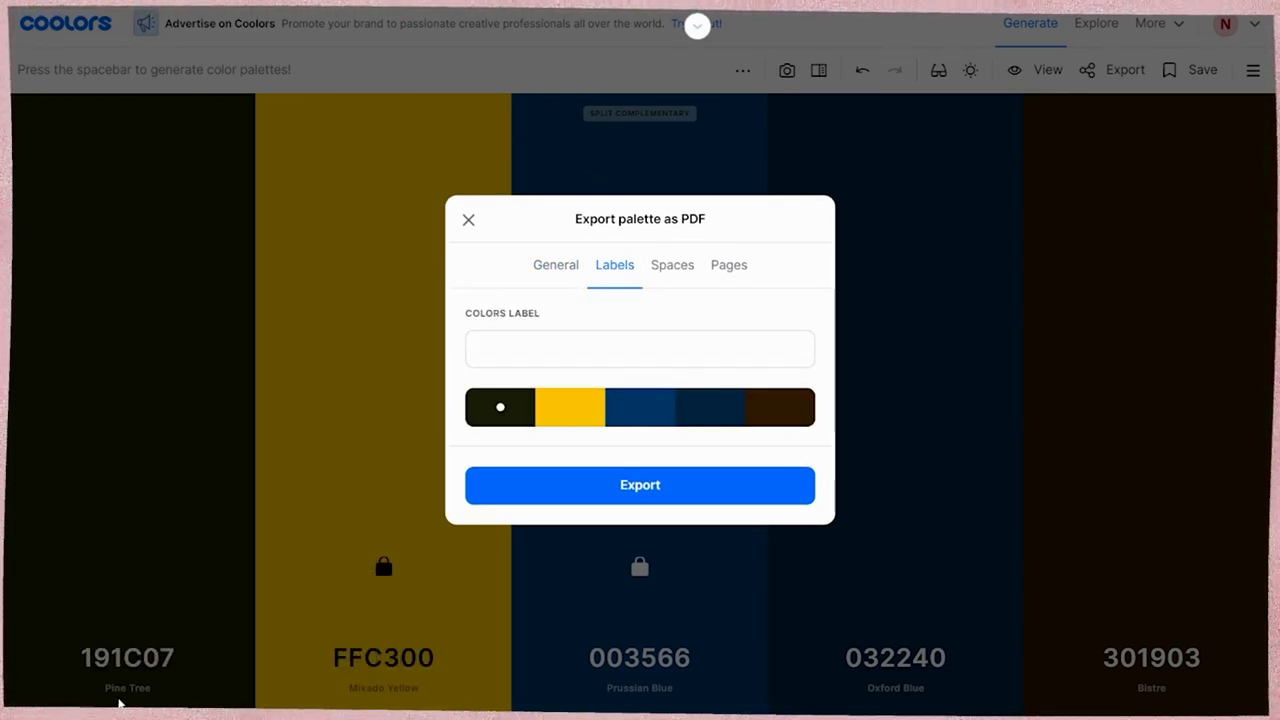
pyautogui.click(526, 351)
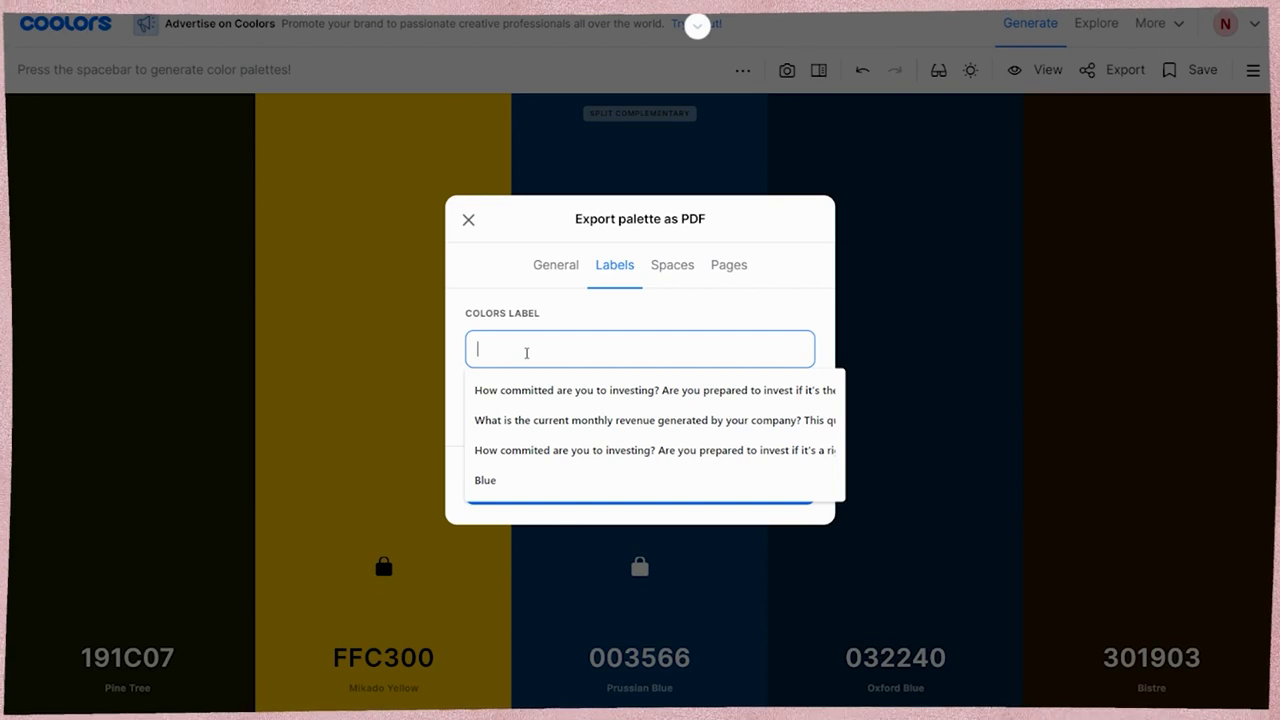
pyautogui.write('Black')
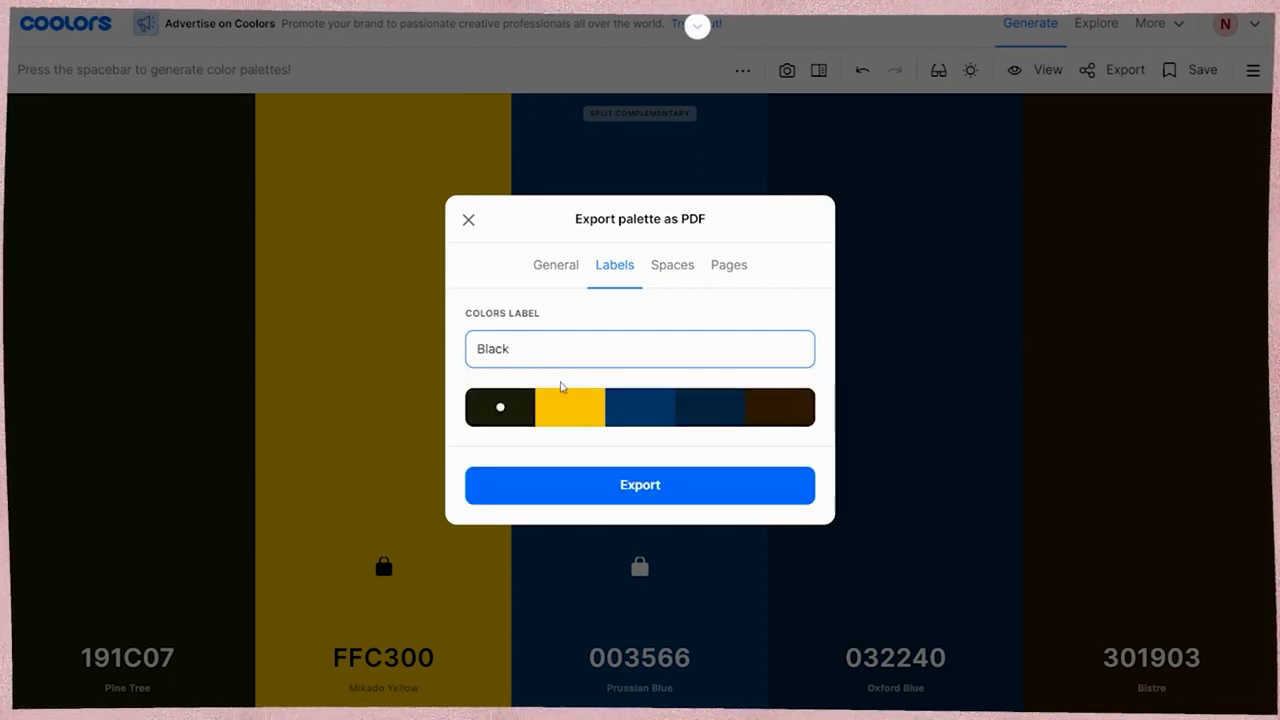
pyautogui.click(570, 407)
pyautogui.click(542, 358)
pyautogui.write('Ye')
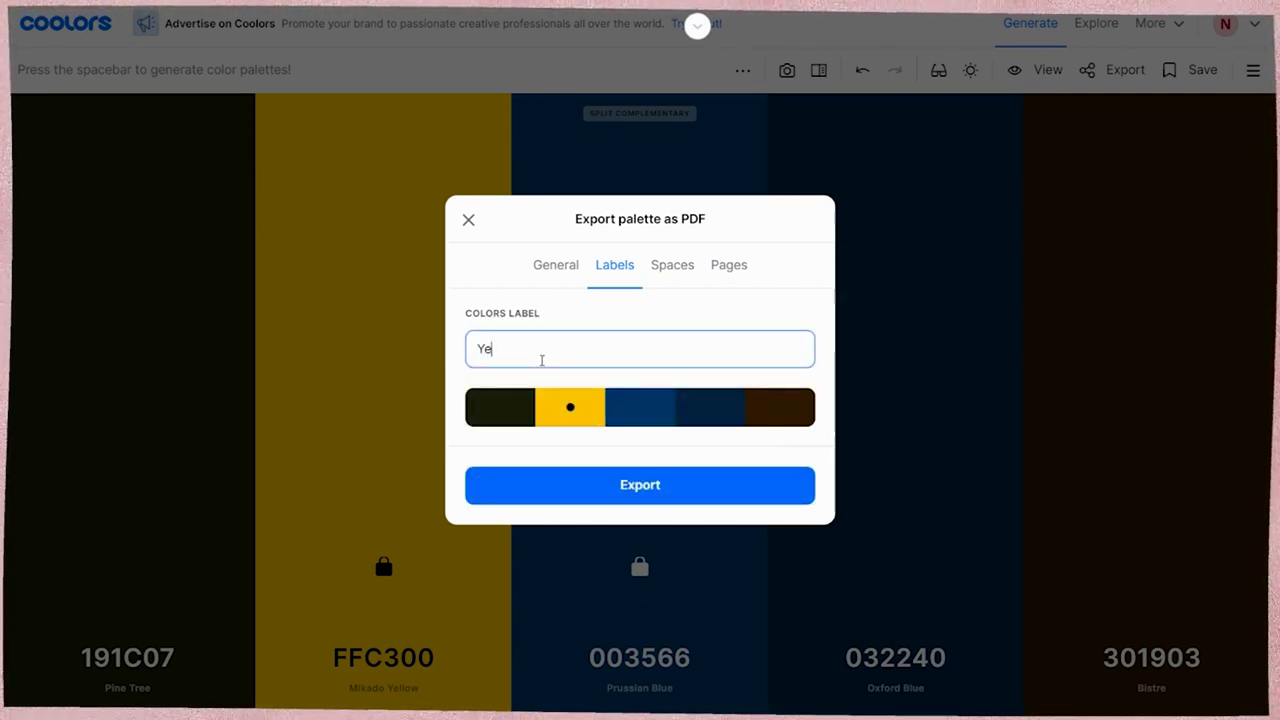
pyautogui.click(638, 404)
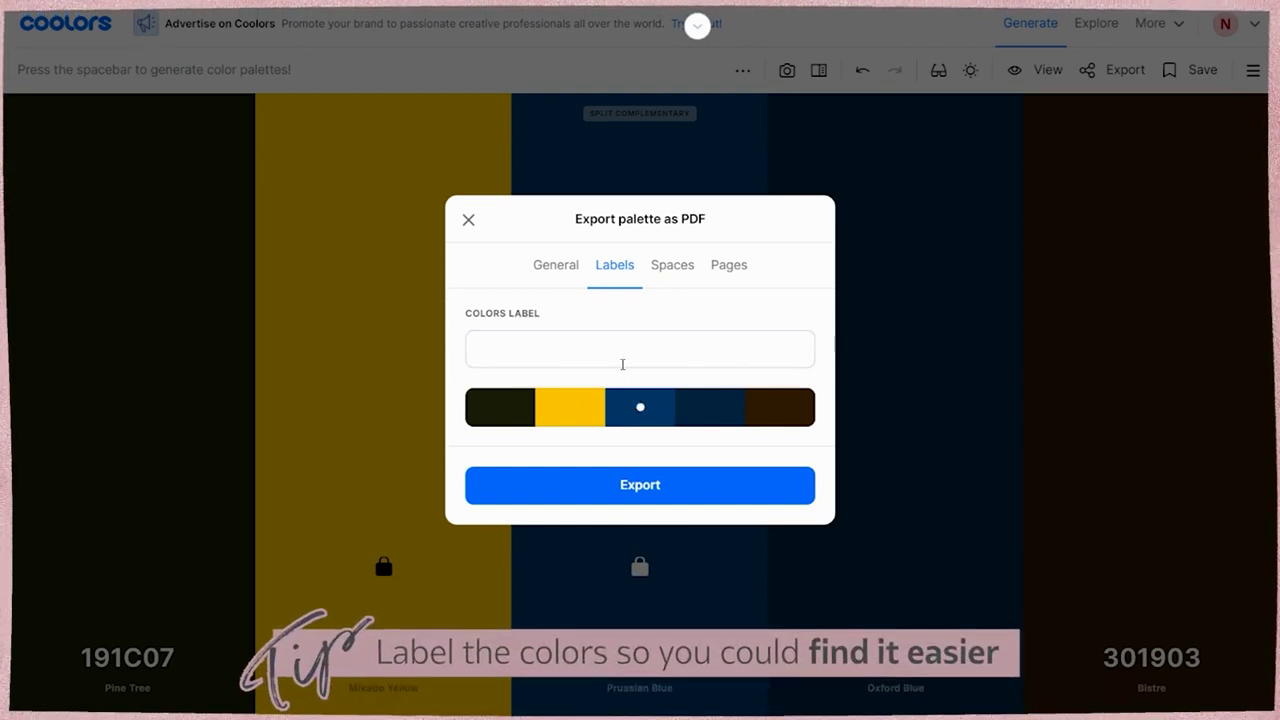
pyautogui.click(618, 354)
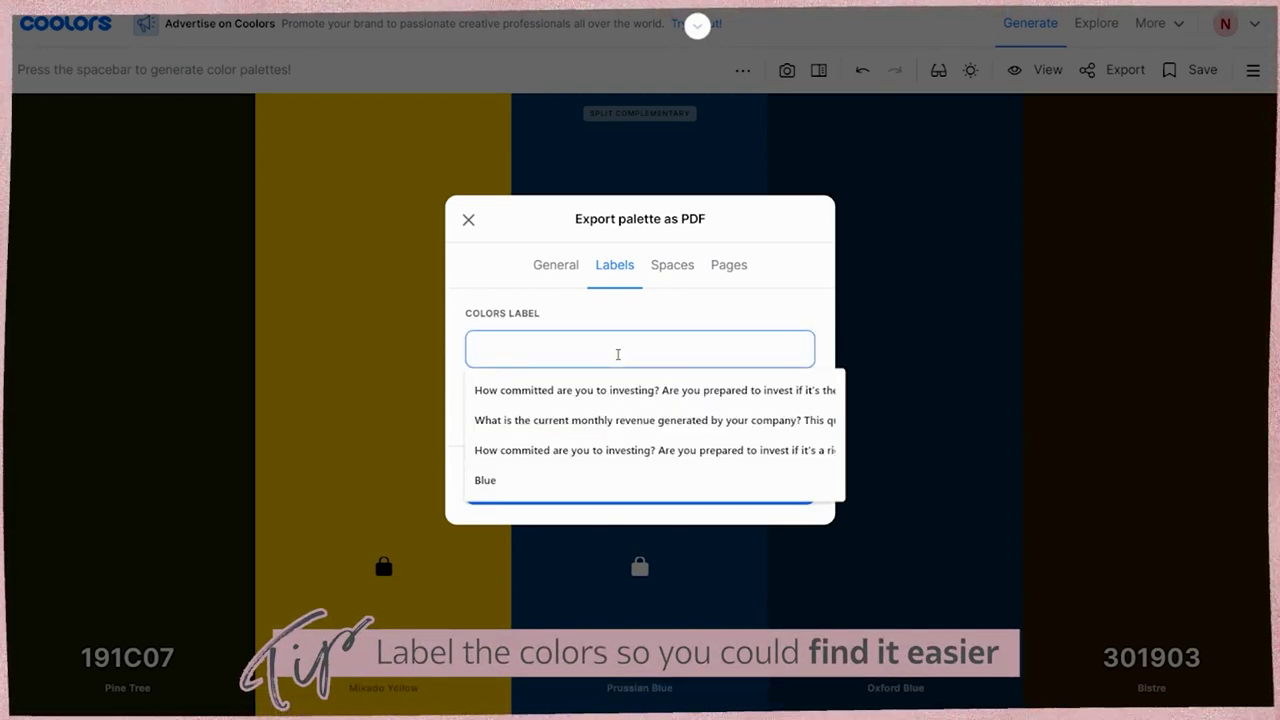
pyautogui.write('Na')
# Step: Label the fourth palette color Flirty Blueish and the fifth one Earthy
pyautogui.click(702, 416)
pyautogui.click(586, 367)
pyautogui.write('Flirty Blueish')
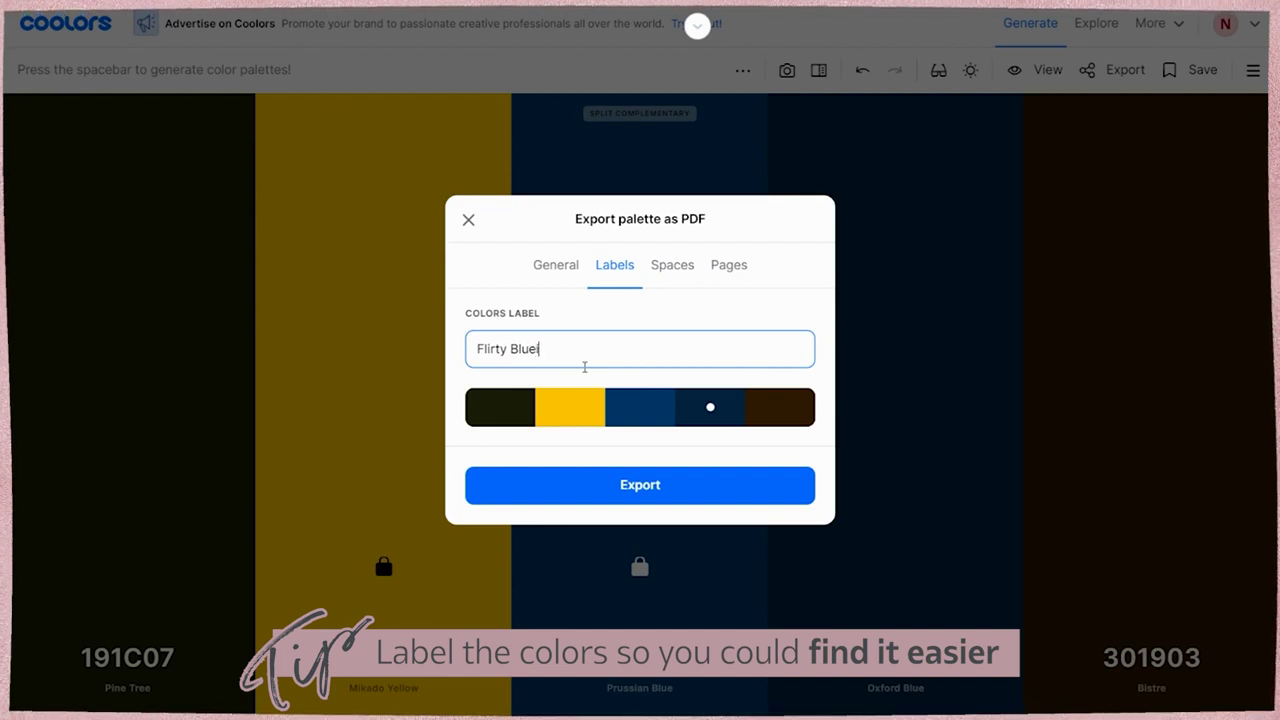
pyautogui.click(783, 408)
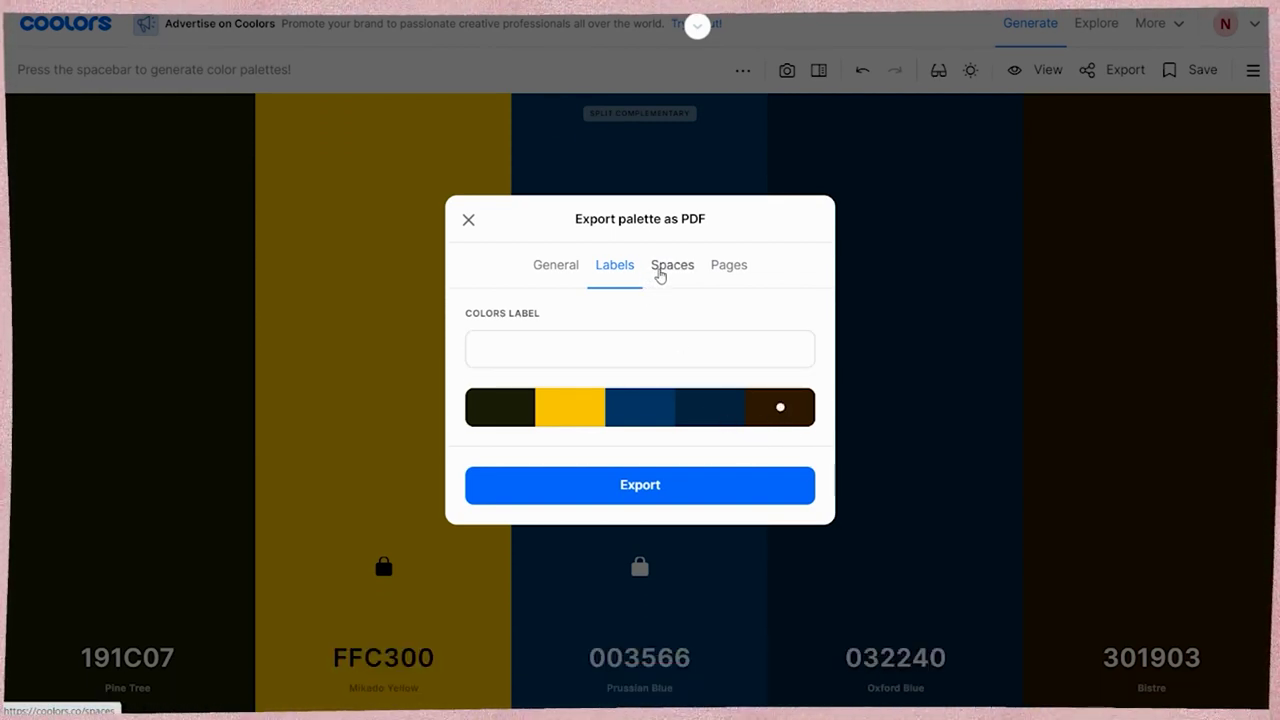
pyautogui.click(603, 346)
pyautogui.write('Earthy')
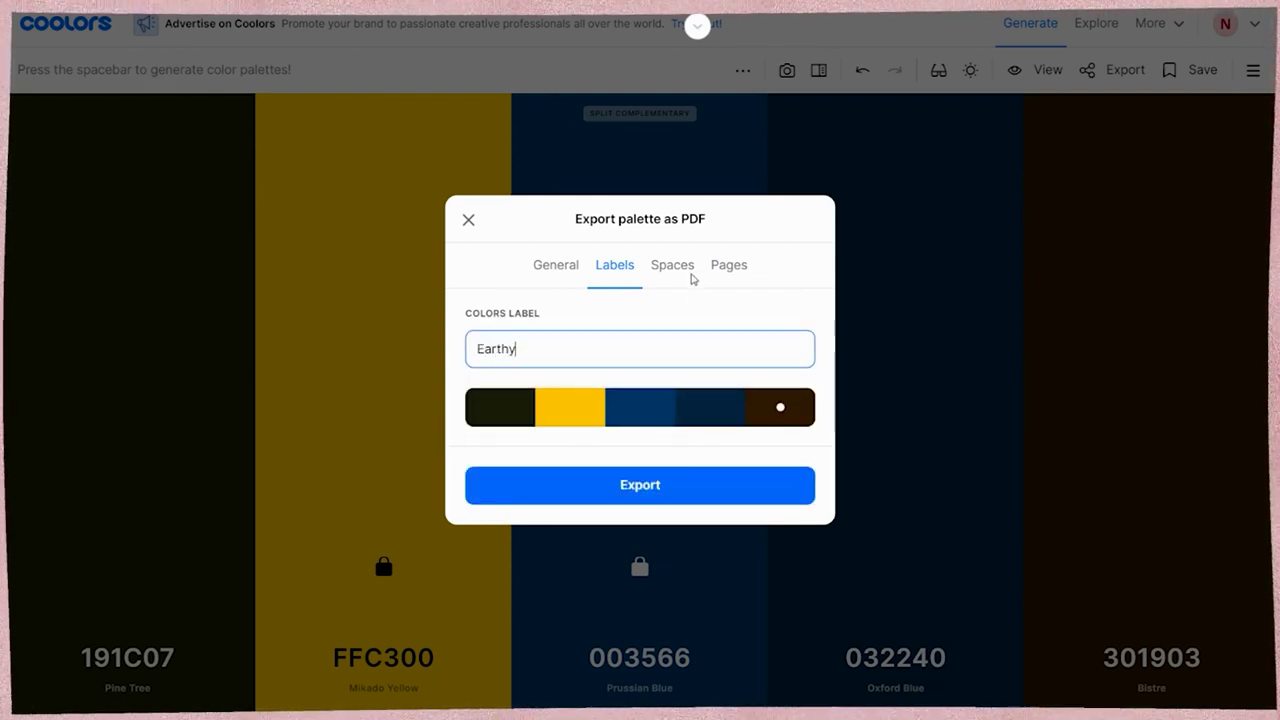
# Step: Review which color spaces and which pages are included in the PDF export
pyautogui.click(690, 277)
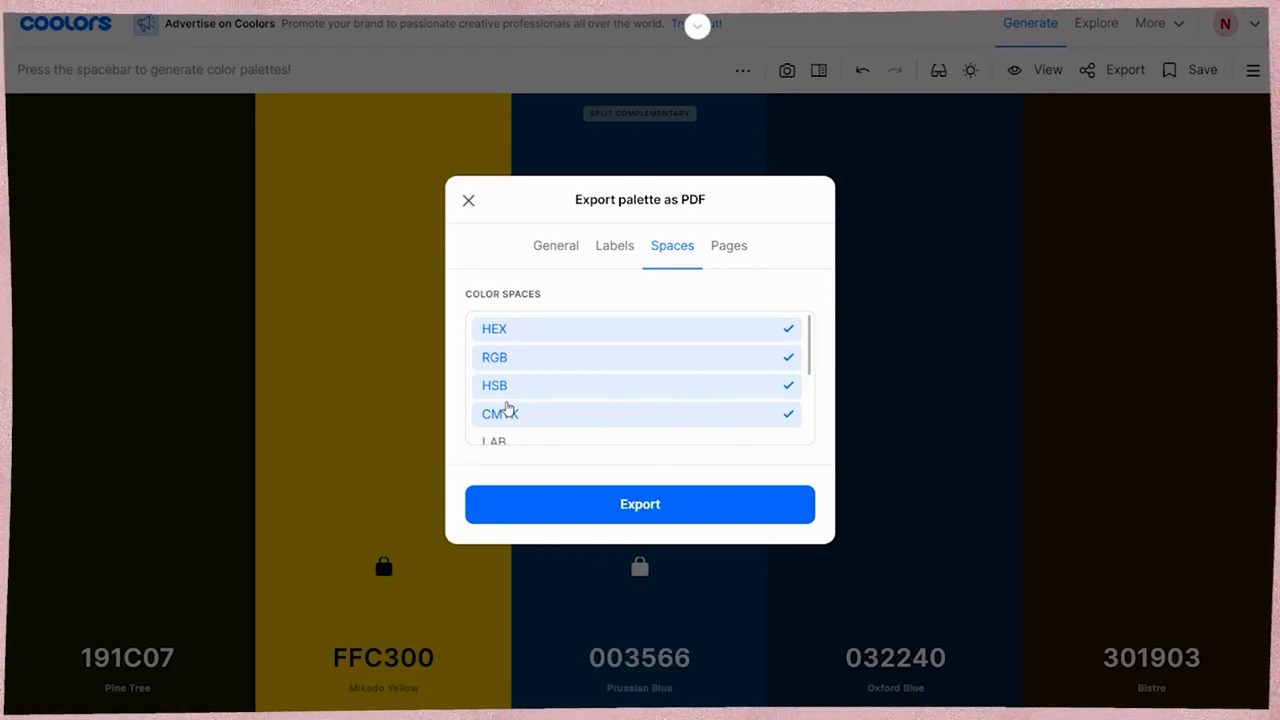
pyautogui.moveTo(811, 341); pyautogui.dragTo(811, 424)
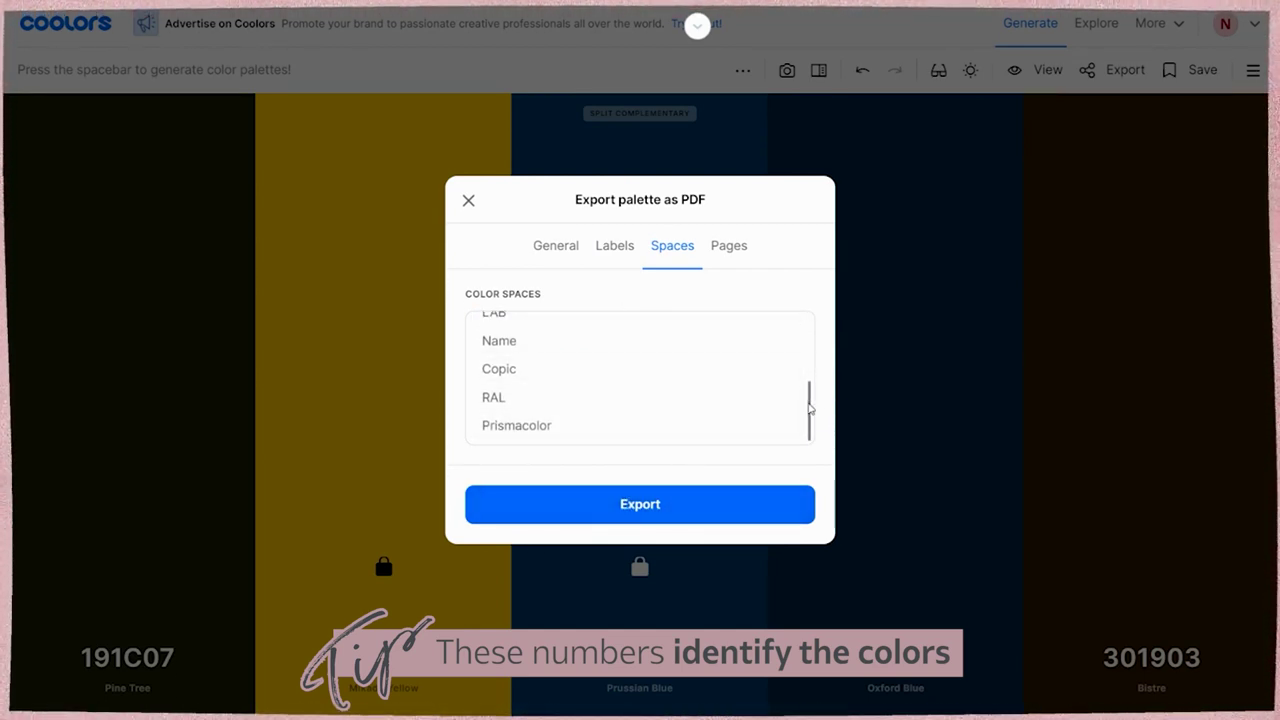
pyautogui.moveTo(810, 408); pyautogui.dragTo(826, 273)
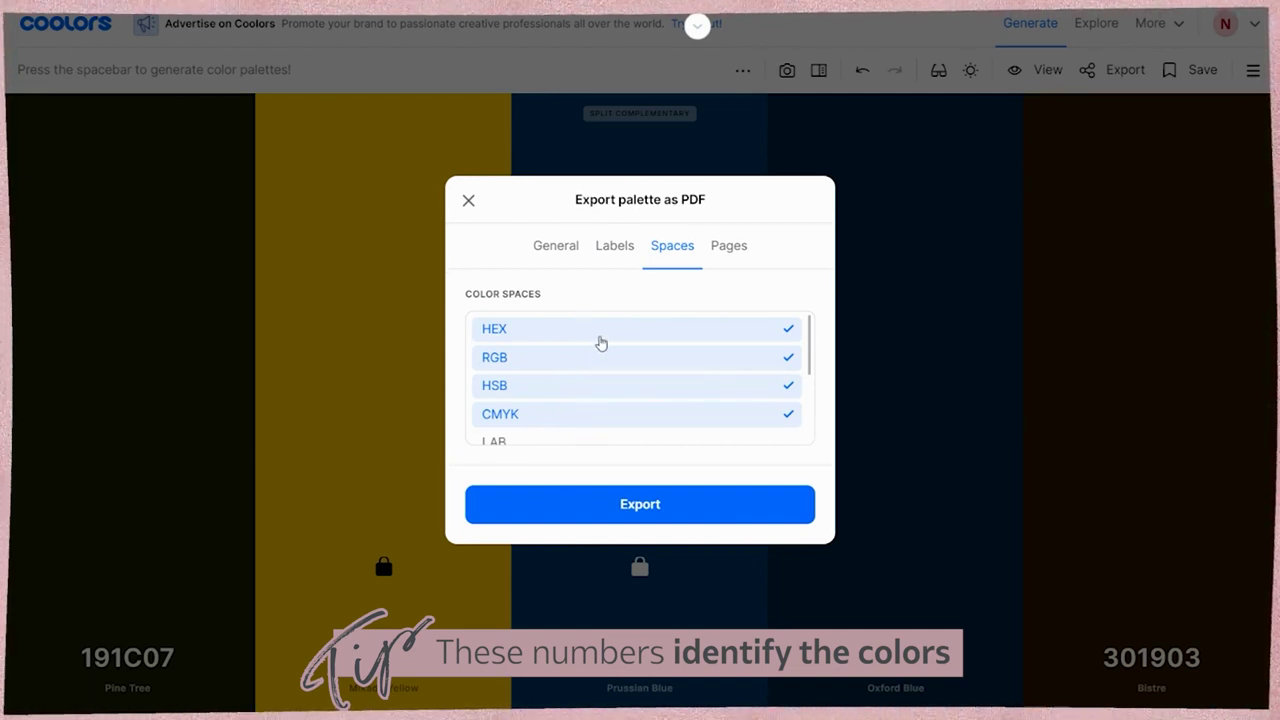
pyautogui.click(738, 255)
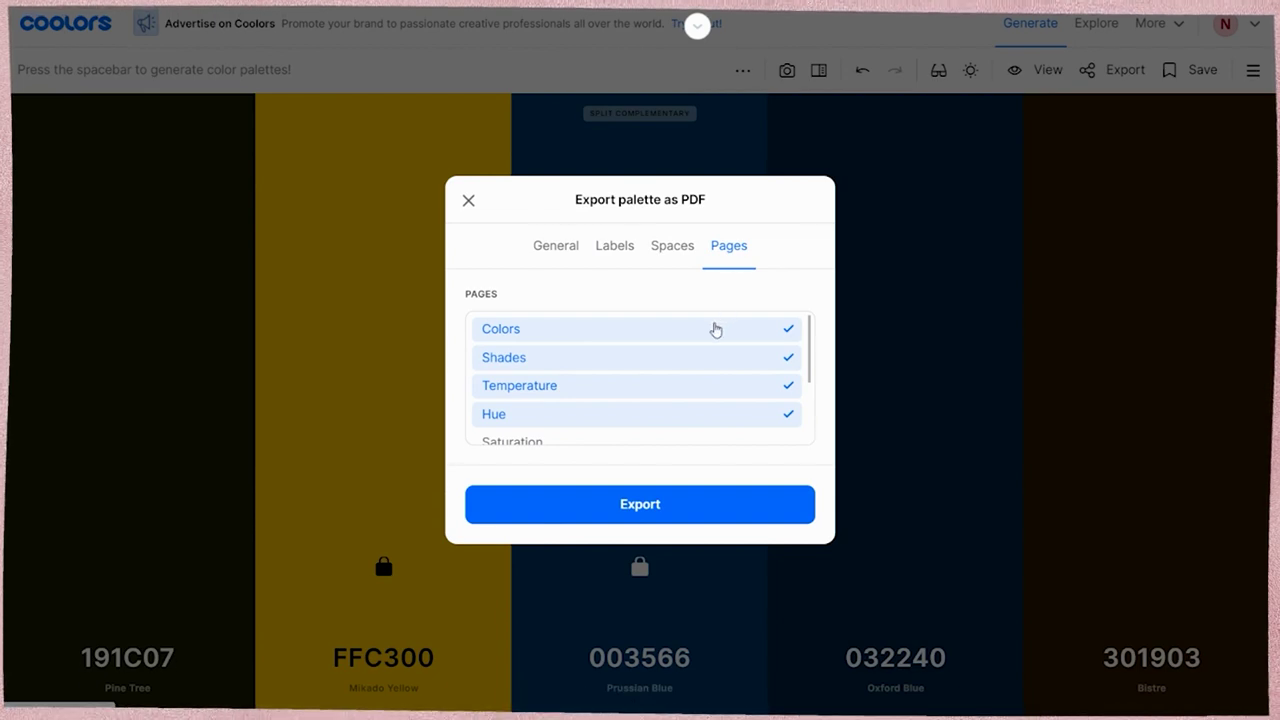
pyautogui.moveTo(812, 373); pyautogui.dragTo(811, 437)
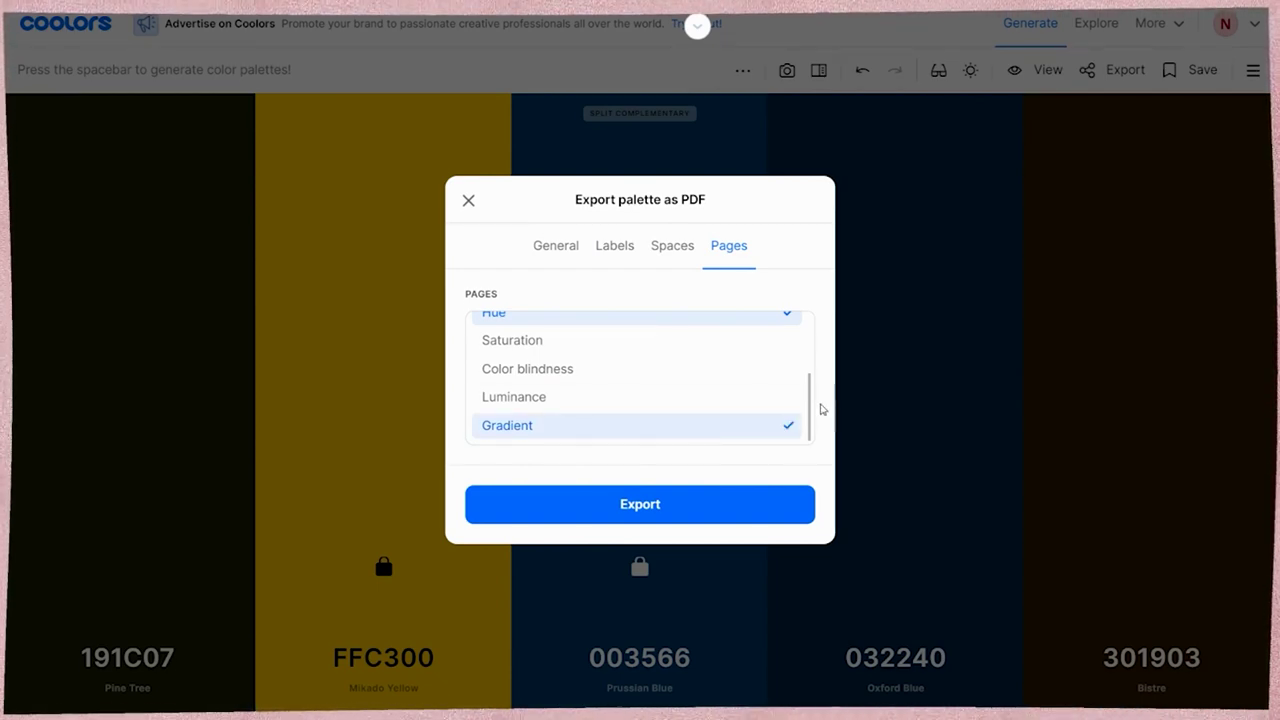
pyautogui.moveTo(812, 400); pyautogui.dragTo(812, 390)
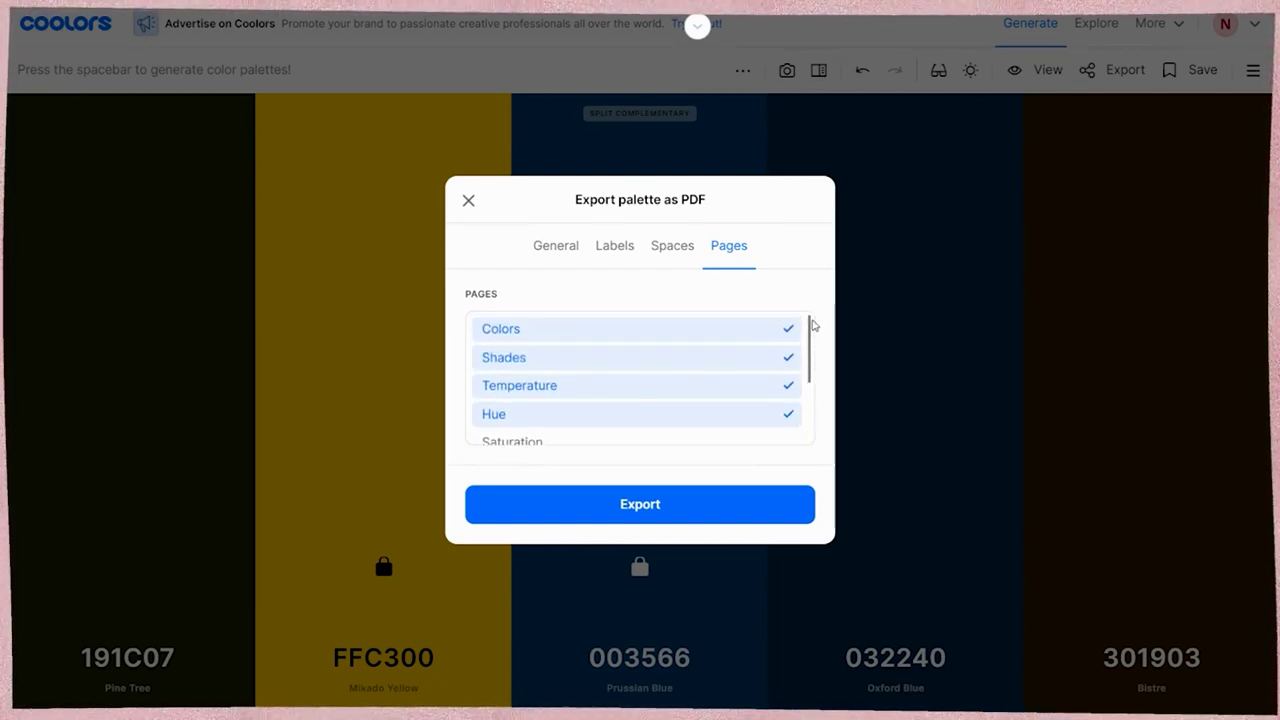
pyautogui.scroll(-3, 811, 370)
pyautogui.moveTo(810, 396); pyautogui.dragTo(826, 300)
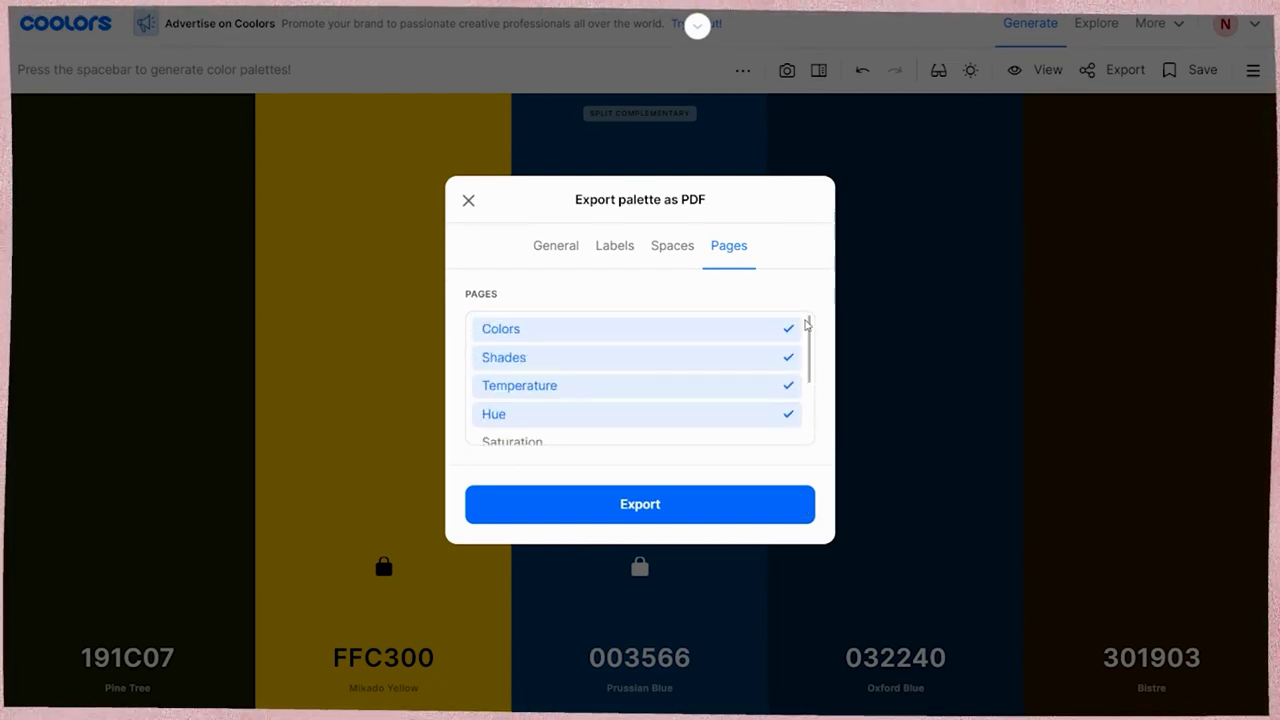
# Step: Export the palette, save it to Downloads as the PDF "My Perfect Color Palette" and open the file
pyautogui.click(676, 504)
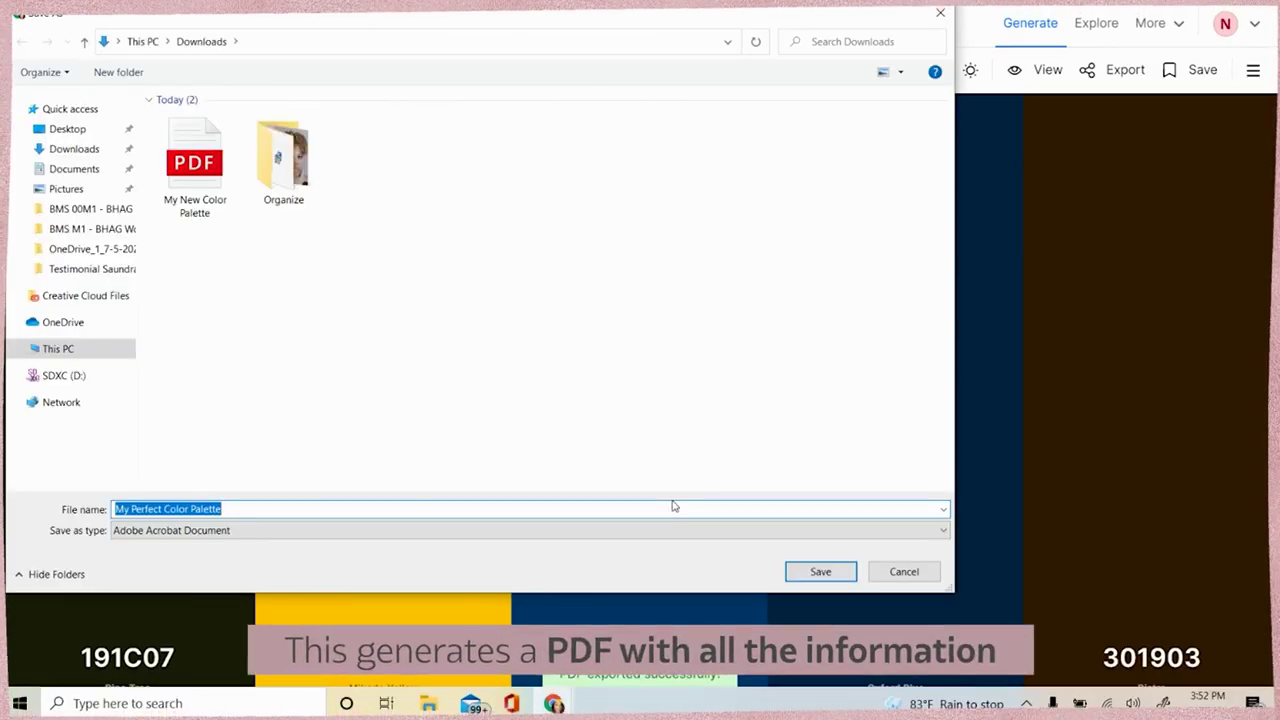
pyautogui.click(818, 571)
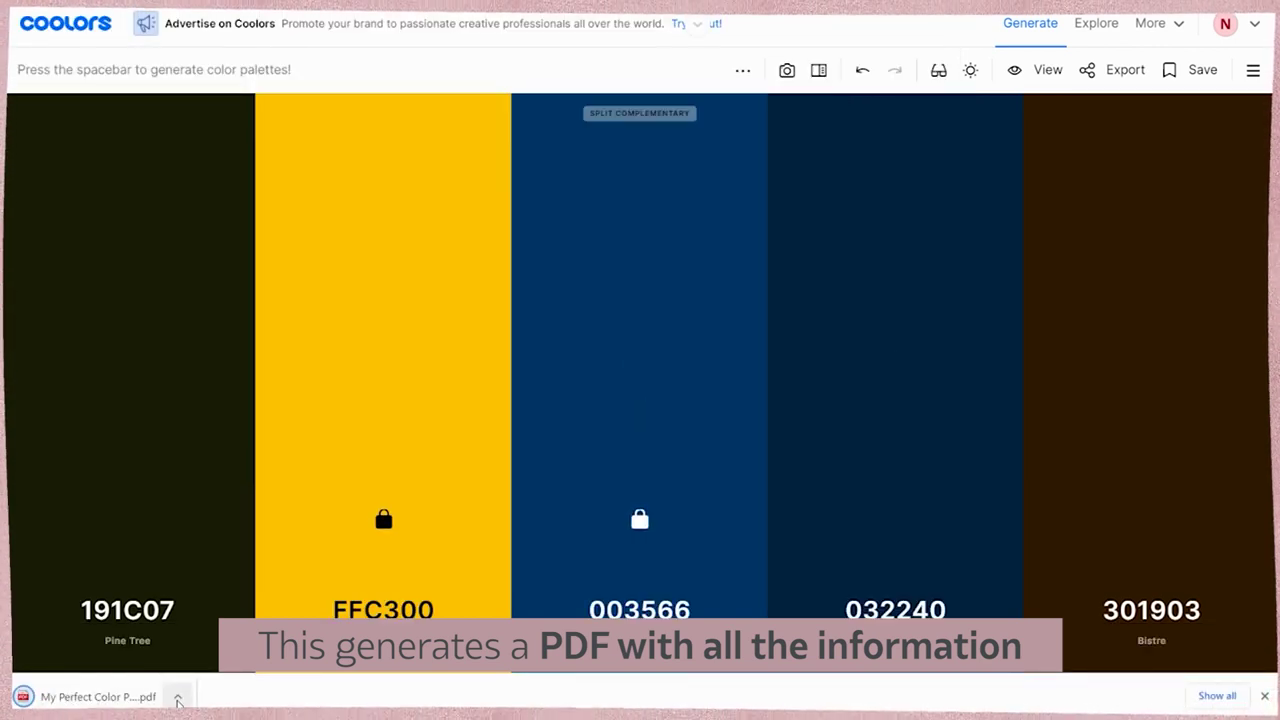
pyautogui.click(177, 699)
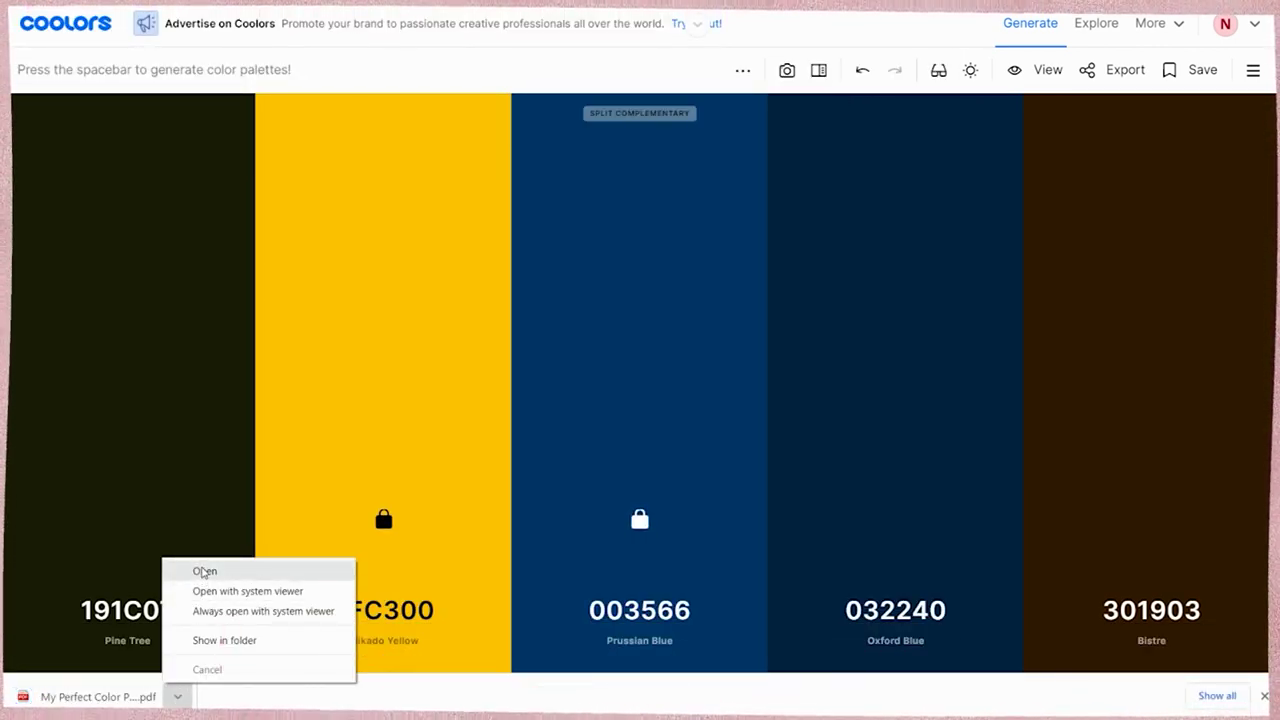
pyautogui.click(202, 568)
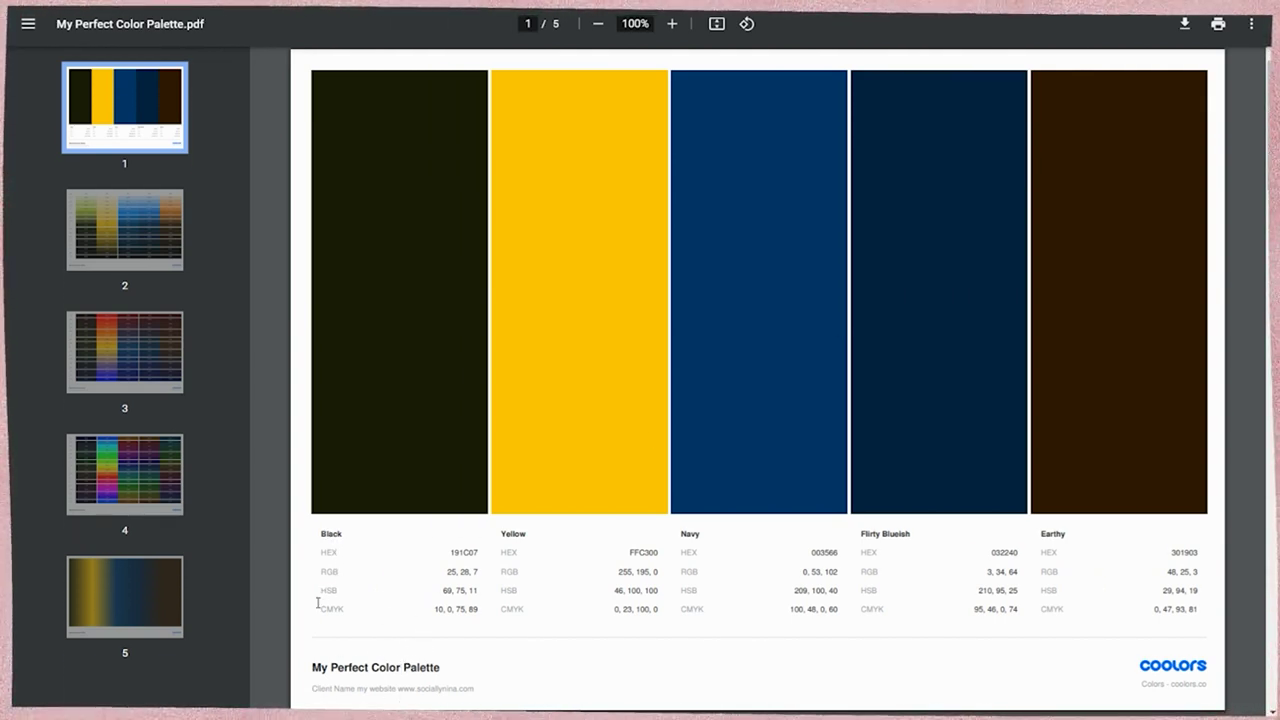
# Step: Look through the exported PDF's shades, temperature, hue and gradient pages and return to the colors page
pyautogui.click(125, 248)
pyautogui.click(125, 338)
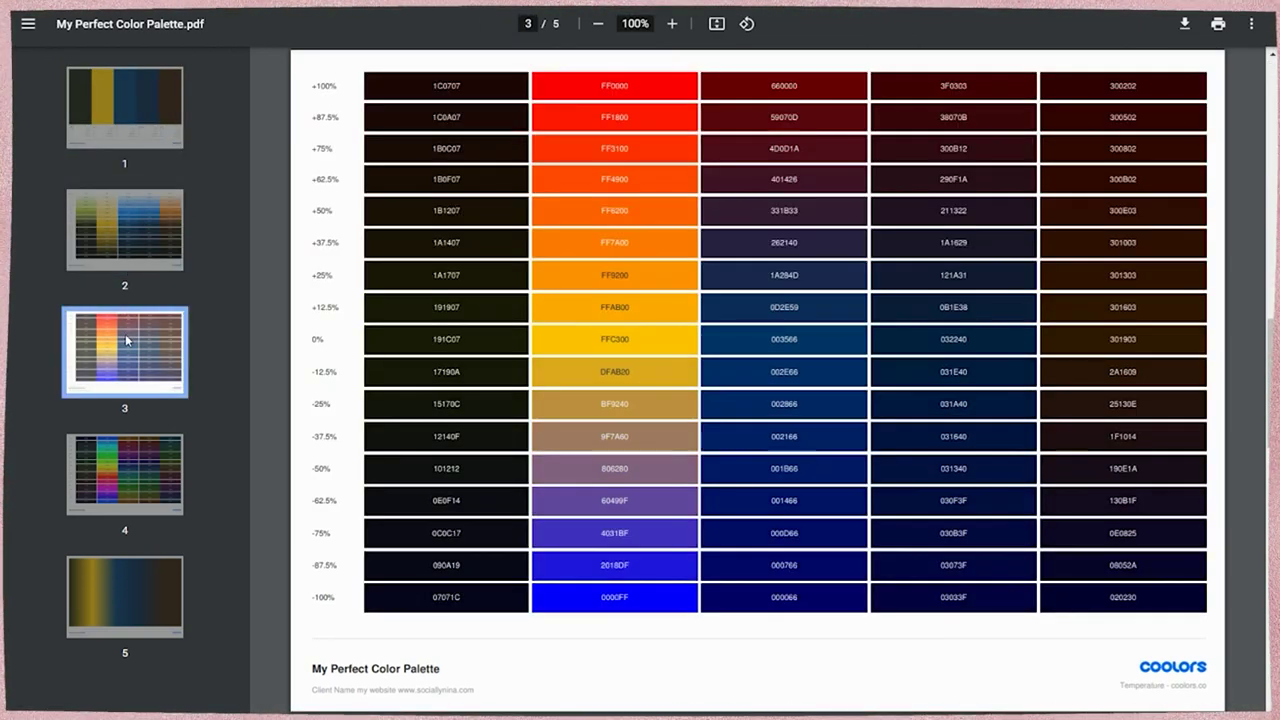
pyautogui.click(125, 455)
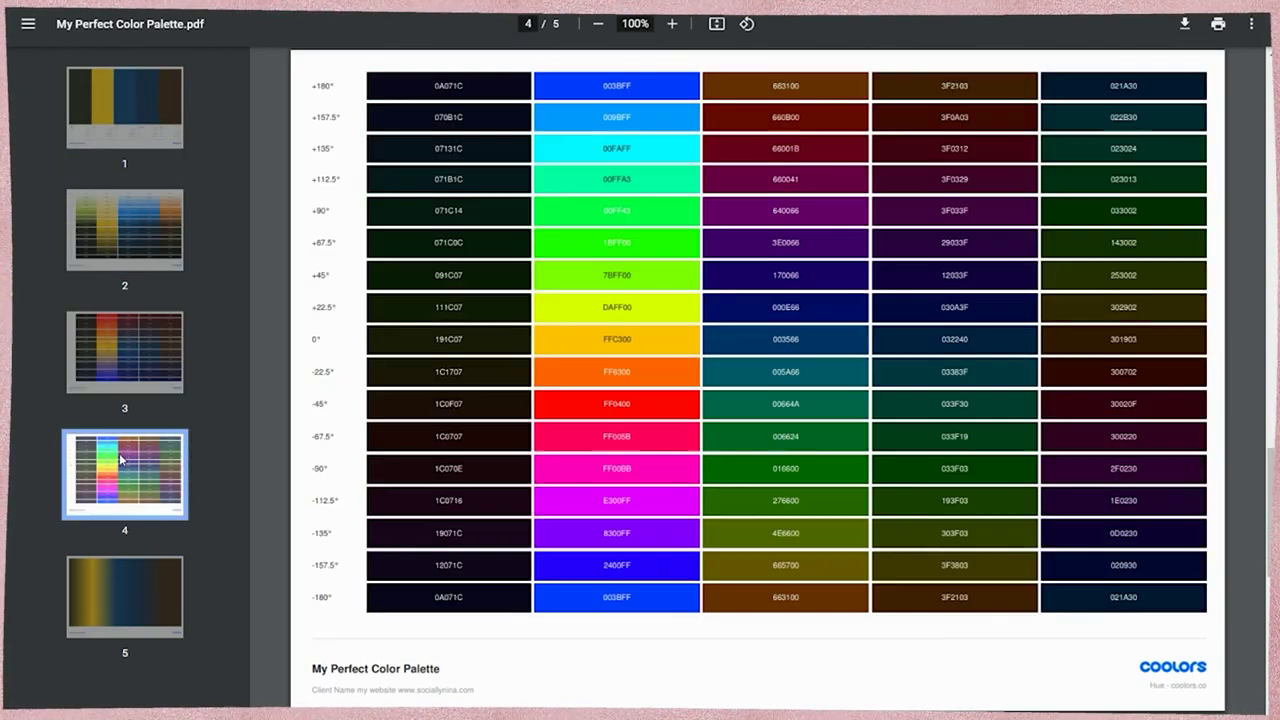
pyautogui.click(125, 597)
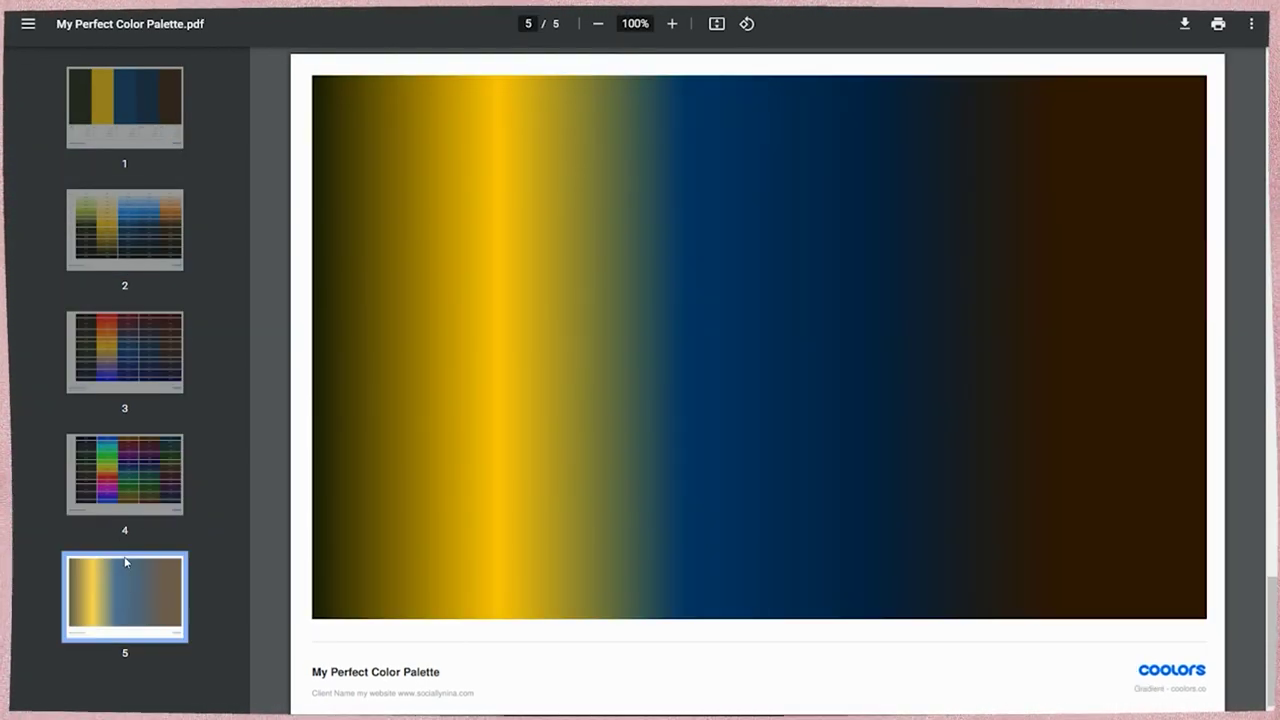
pyautogui.click(149, 132)
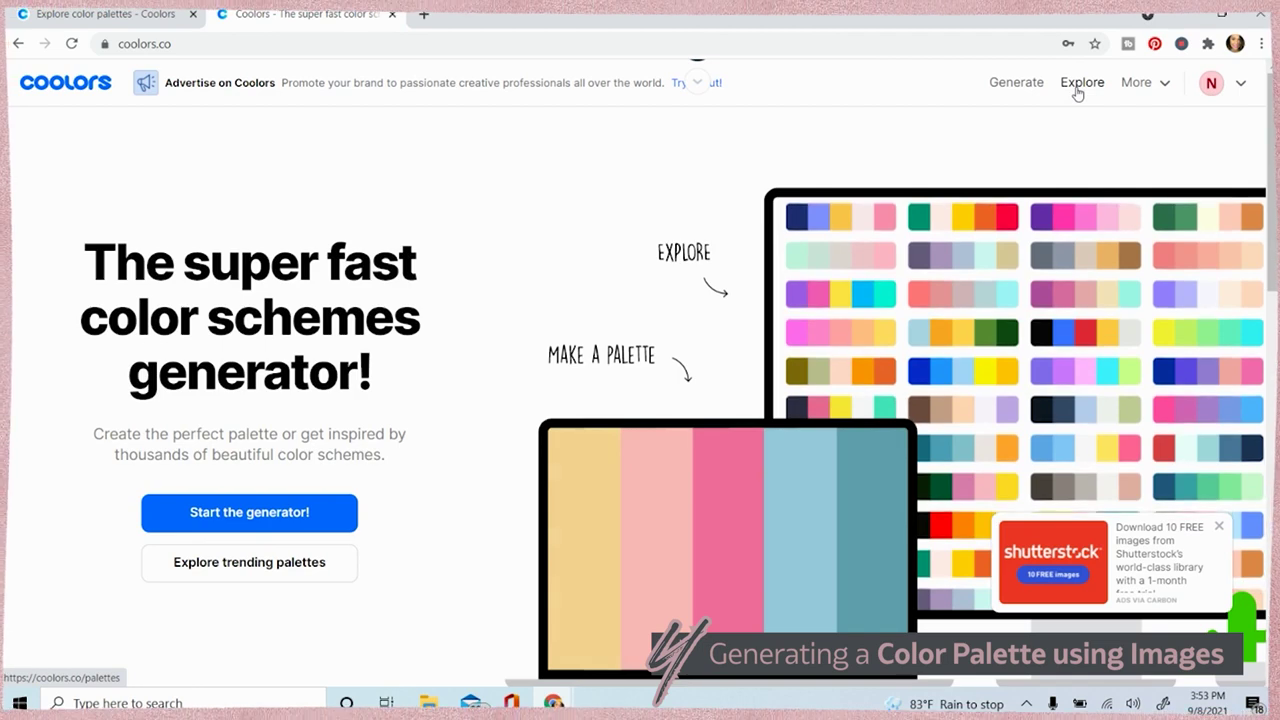
# Step: Visit the trending palettes and the photo-based palette picker, and open the palette generator
pyautogui.click(1078, 88)
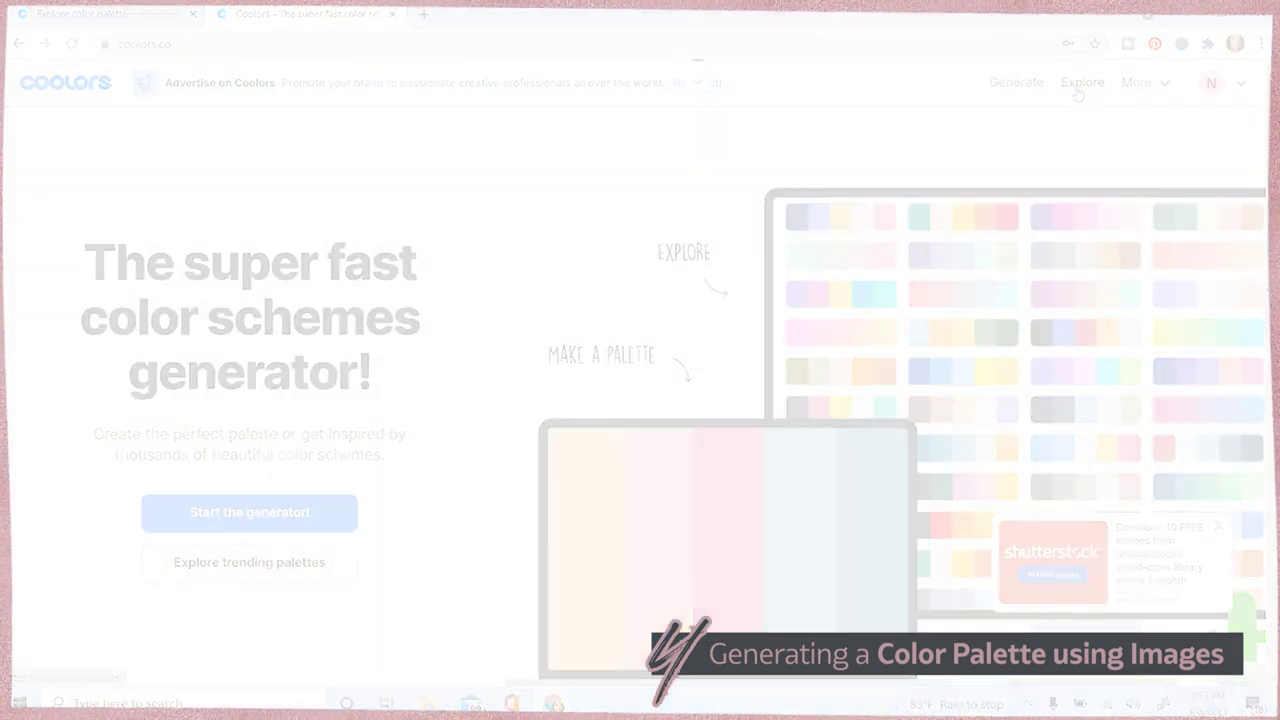
pyautogui.click(1136, 88)
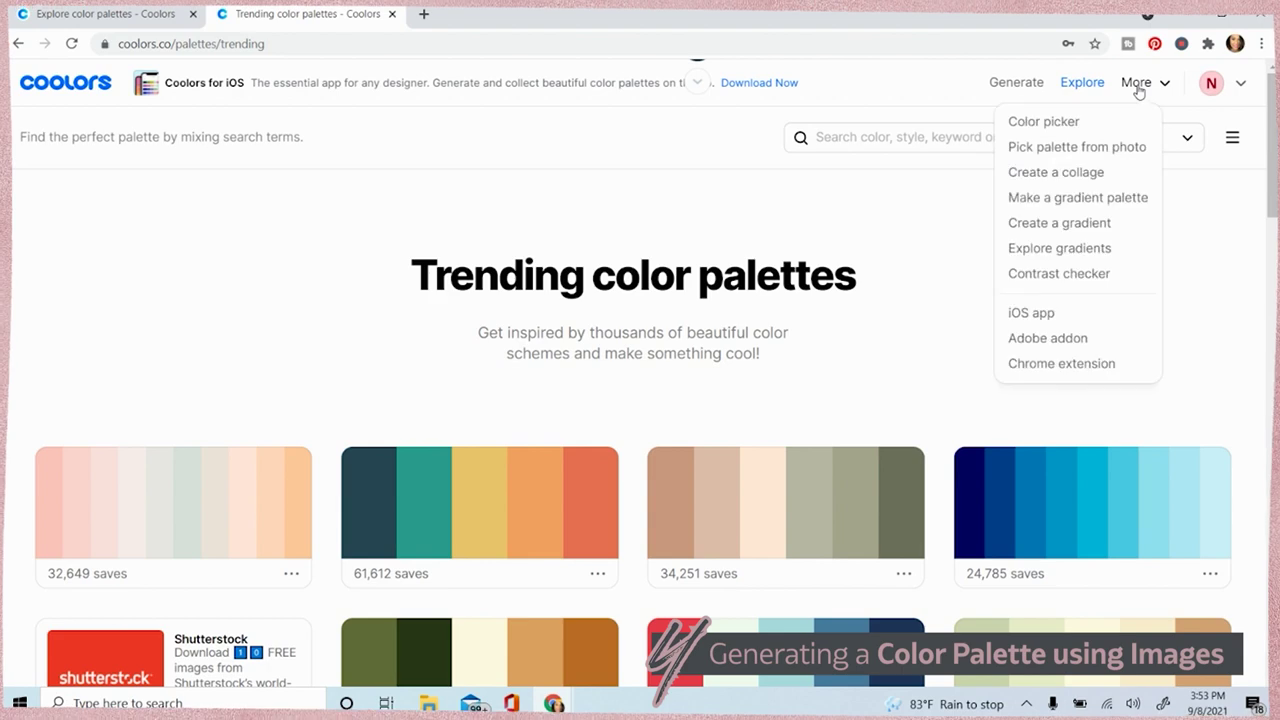
pyautogui.click(1062, 150)
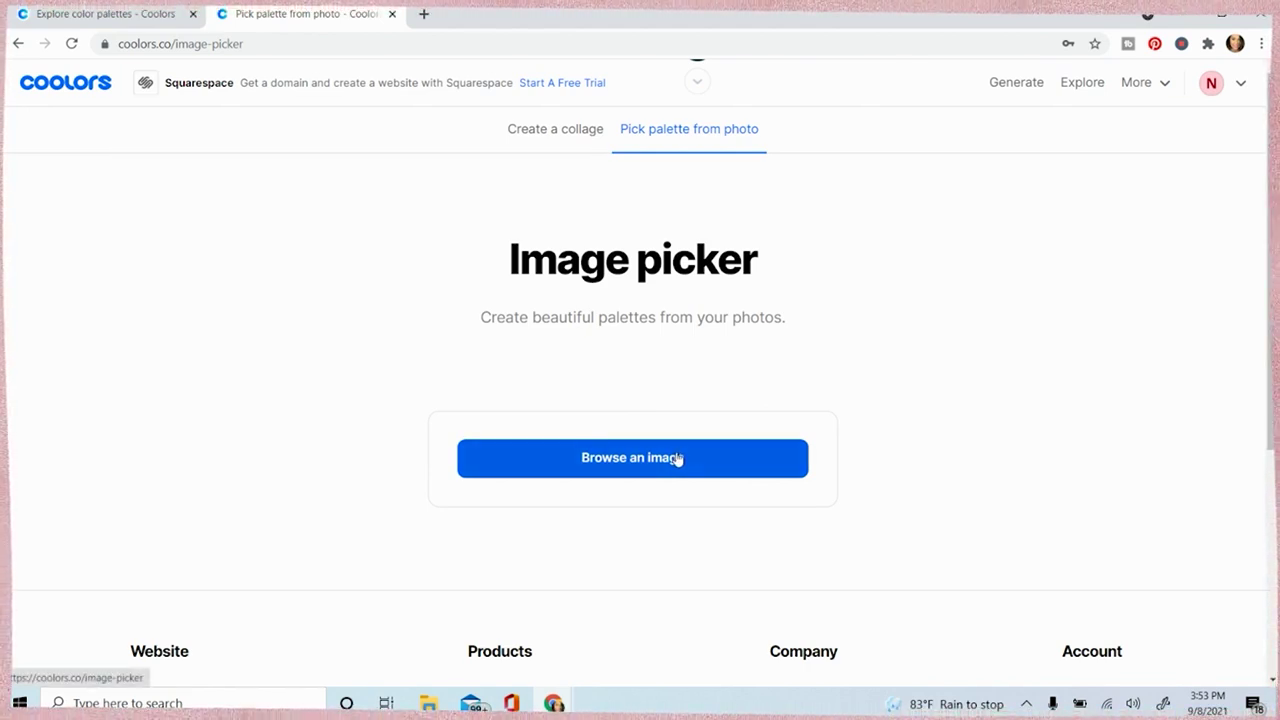
pyautogui.click(995, 100)
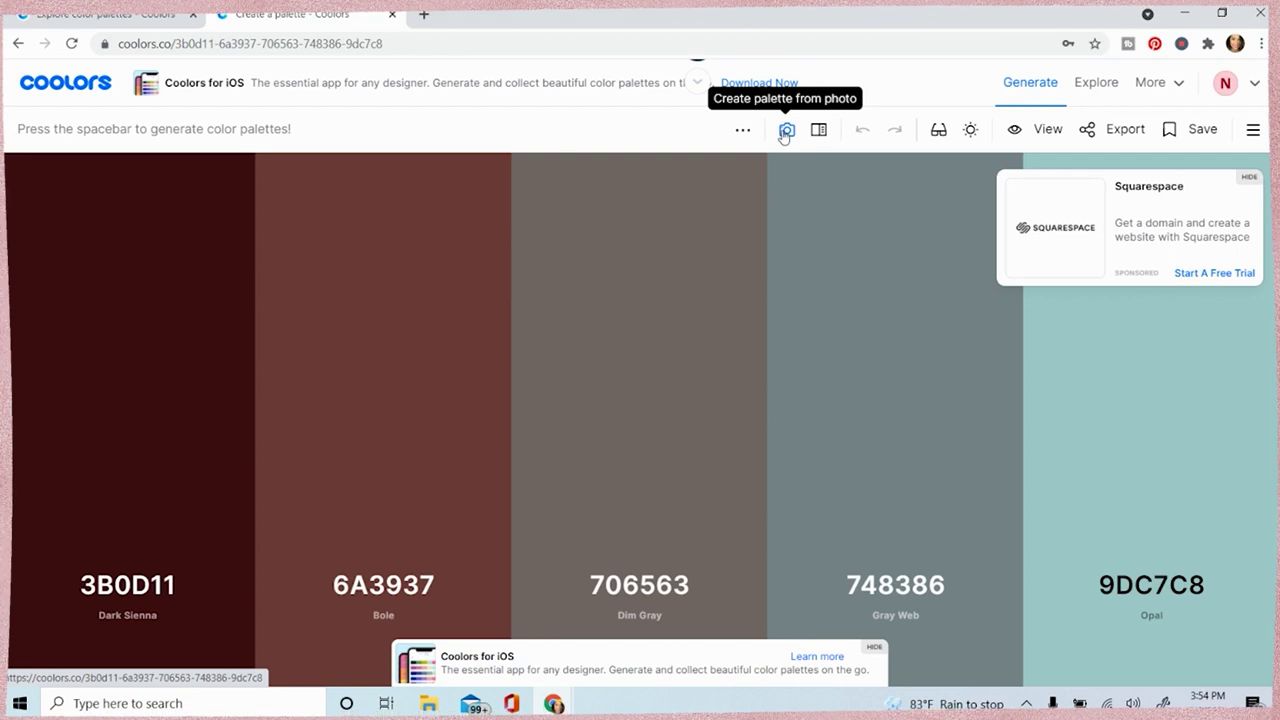
# Step: Open a new browser tab and look up "creat" to reach a website
pyautogui.click(424, 14)
pyautogui.write('creat')
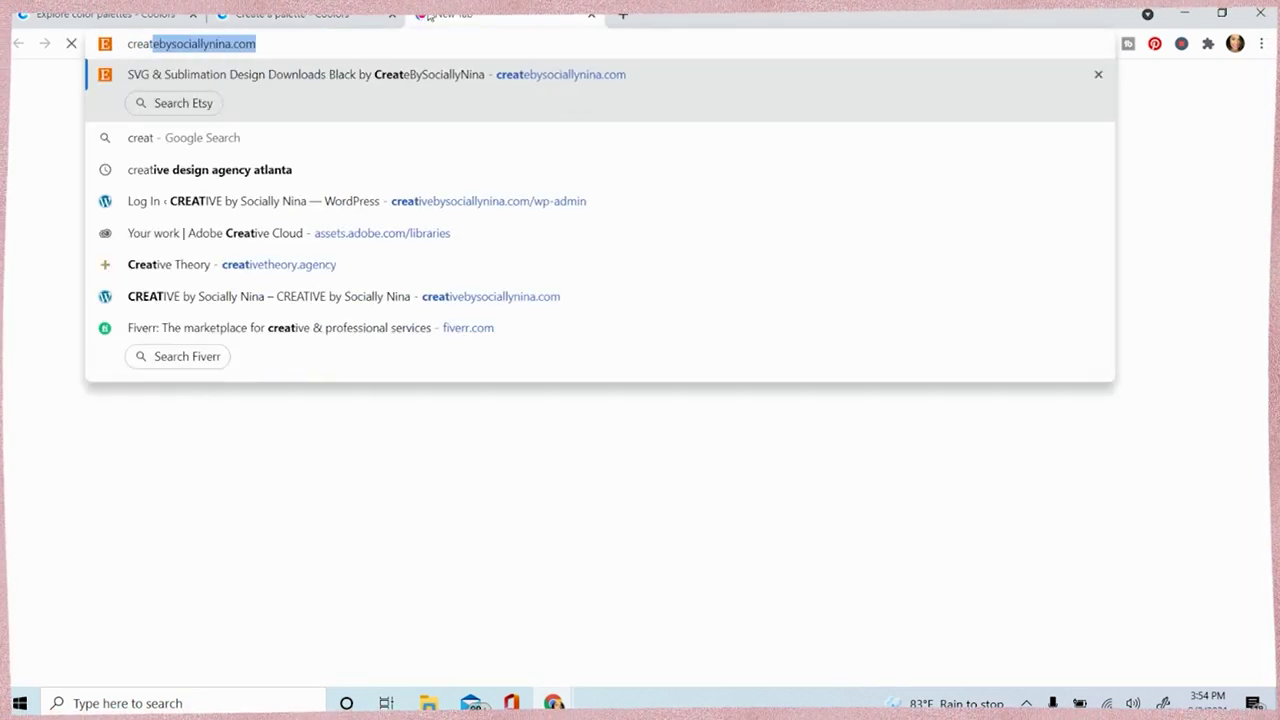